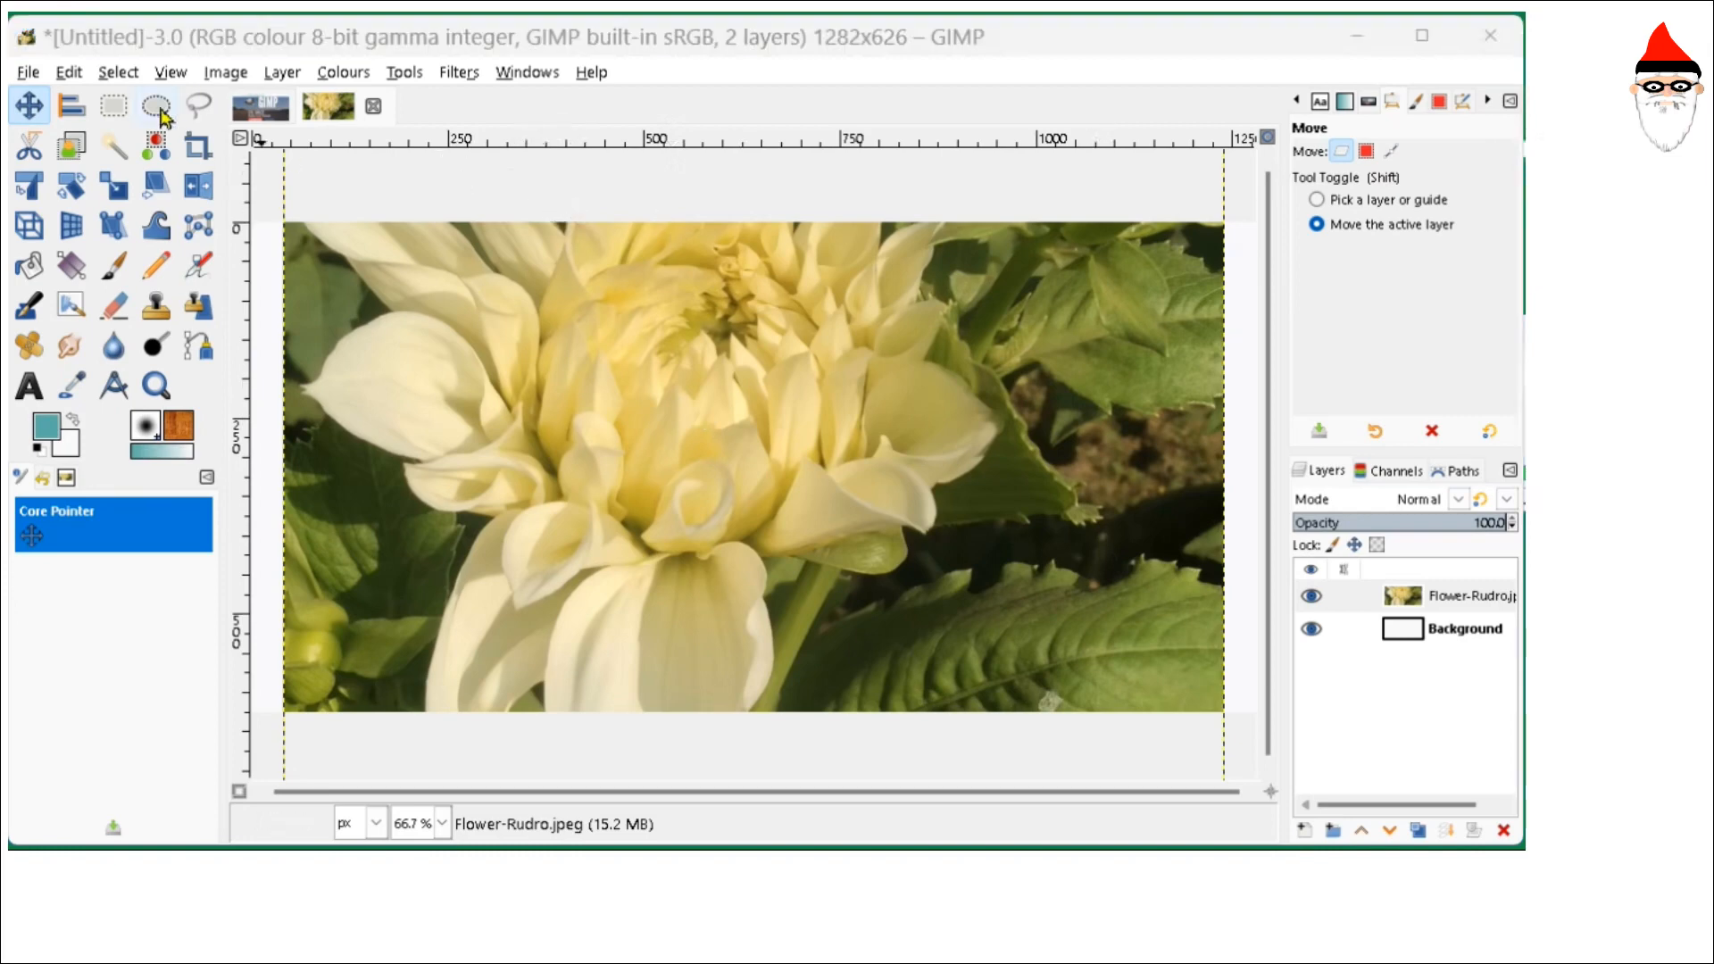
pyautogui.click(109, 70)
pyautogui.click(178, 74)
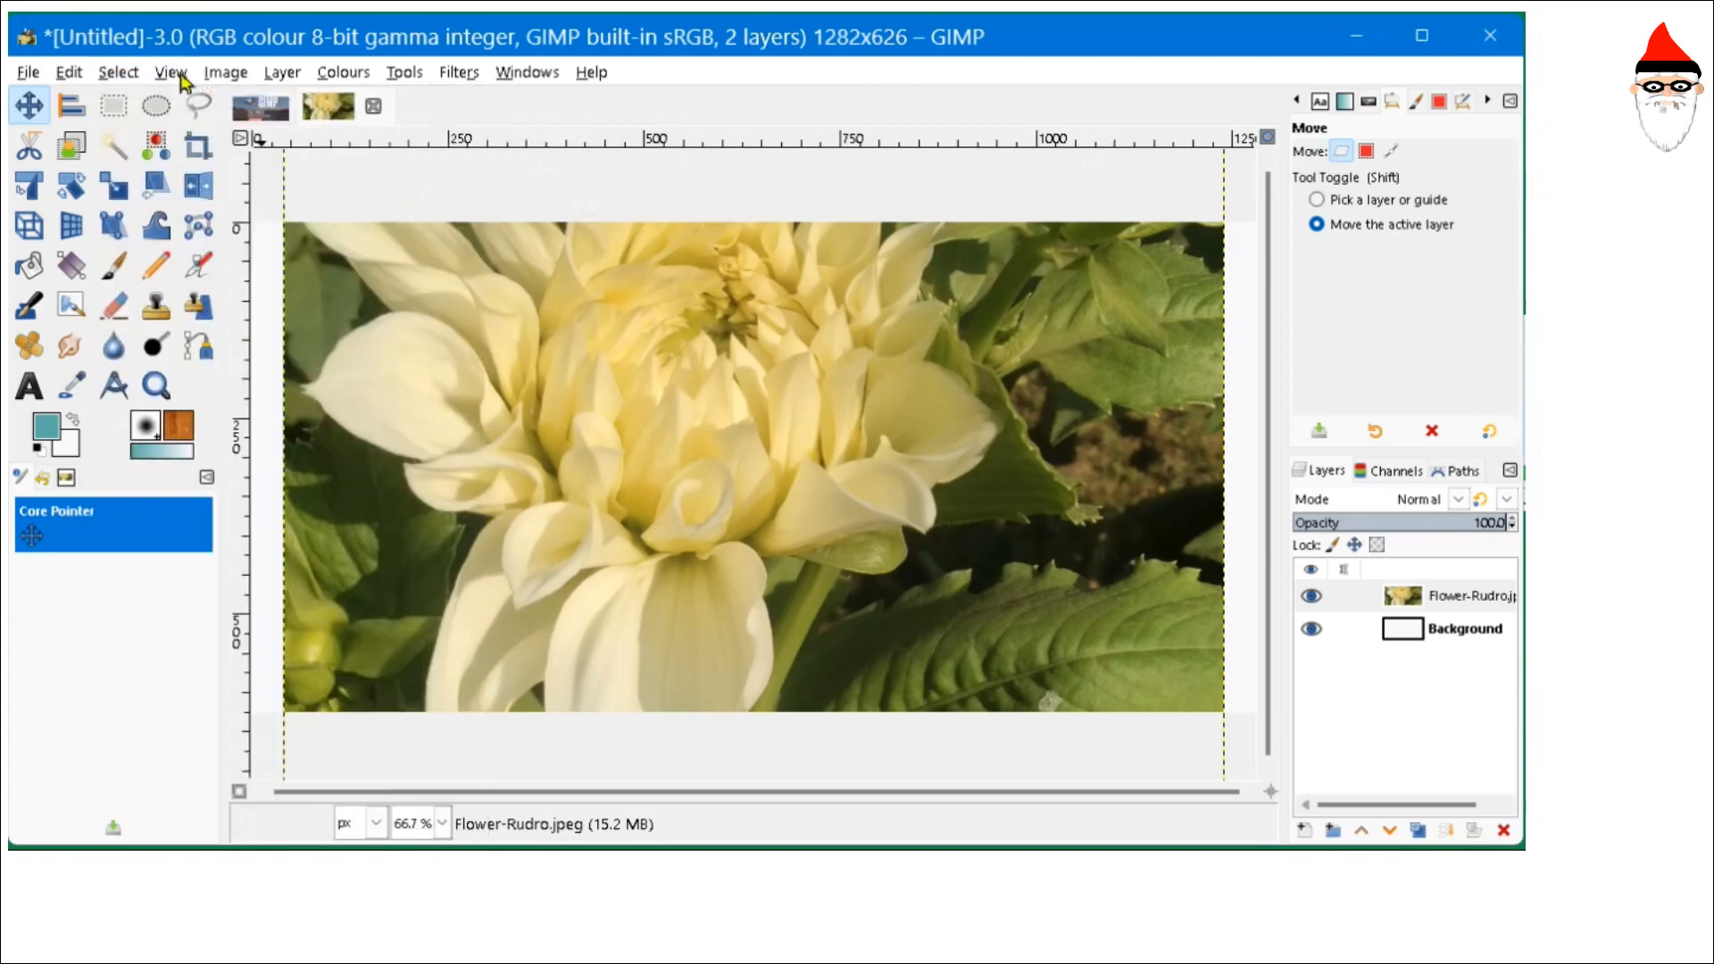
pyautogui.click(404, 79)
pyautogui.click(404, 78)
pyautogui.click(451, 76)
pyautogui.click(451, 77)
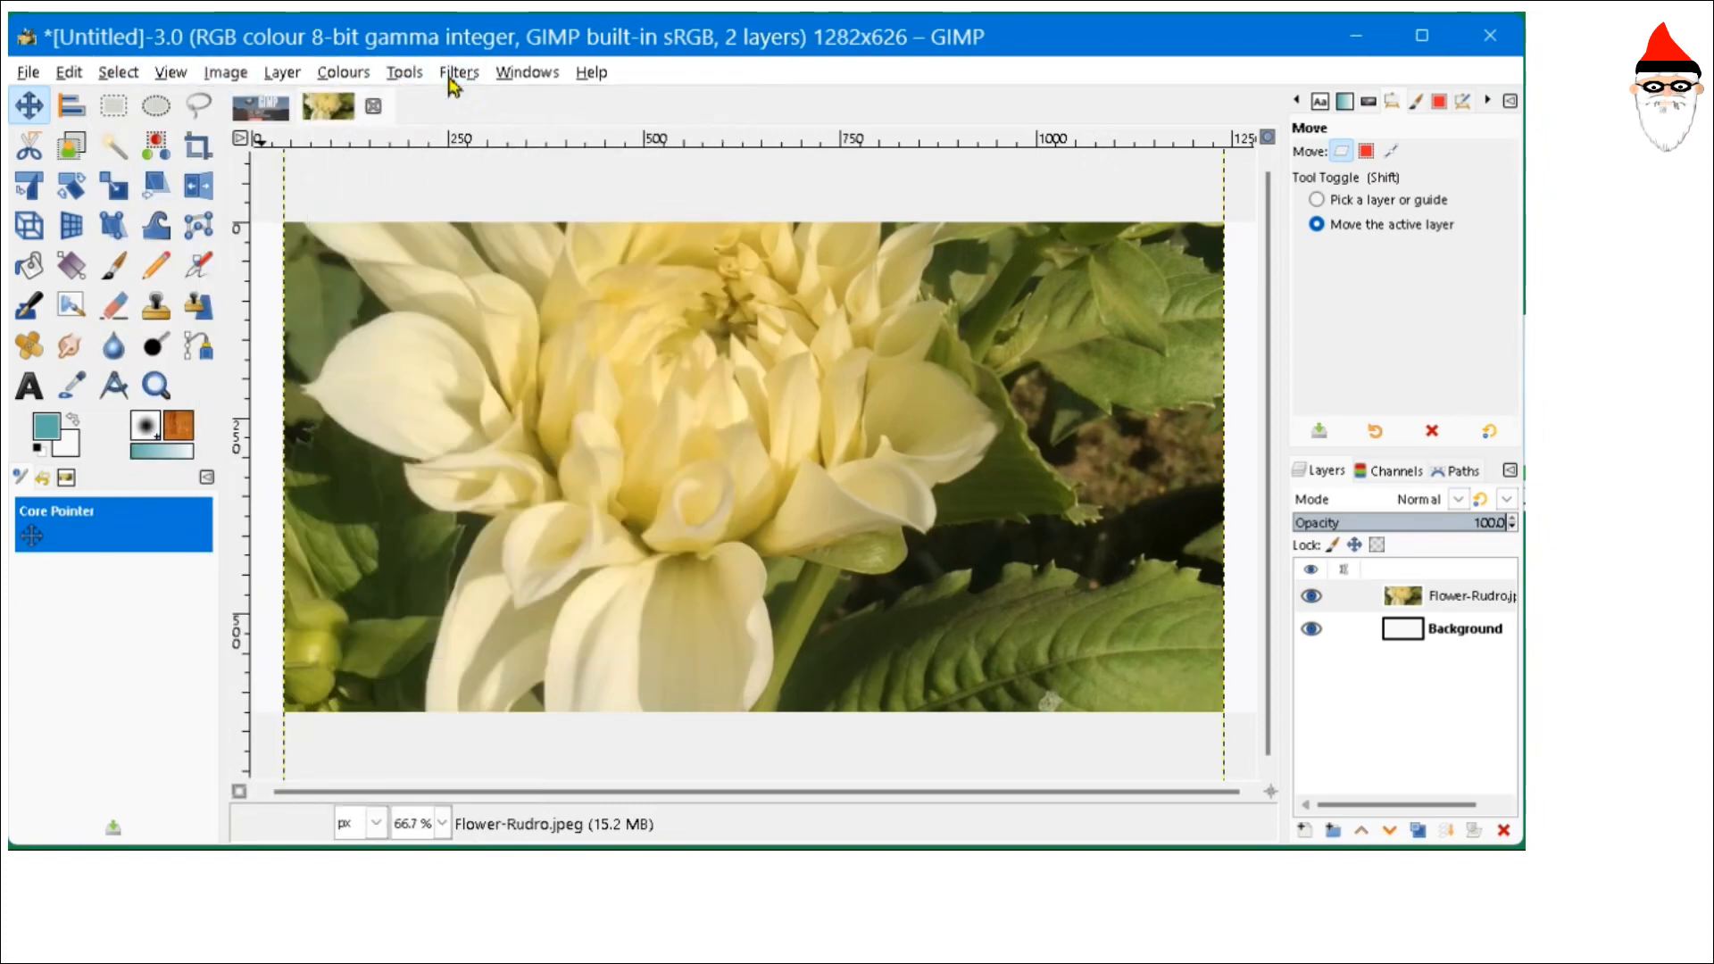
pyautogui.click(533, 77)
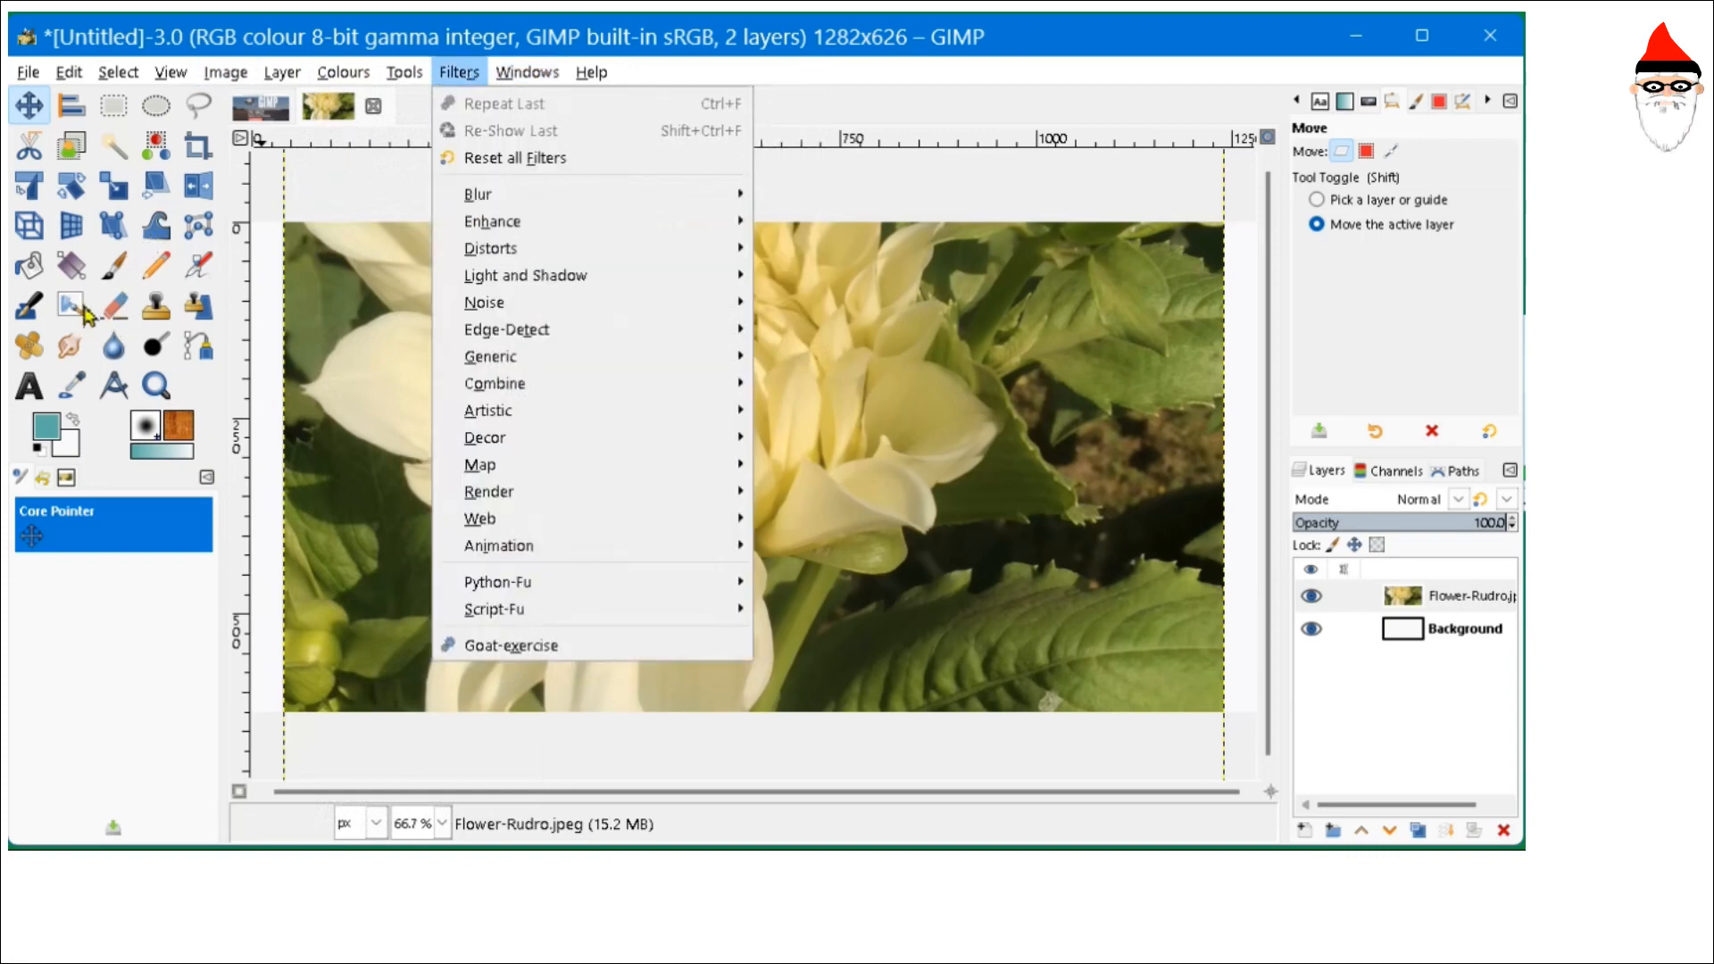
pyautogui.click(890, 119)
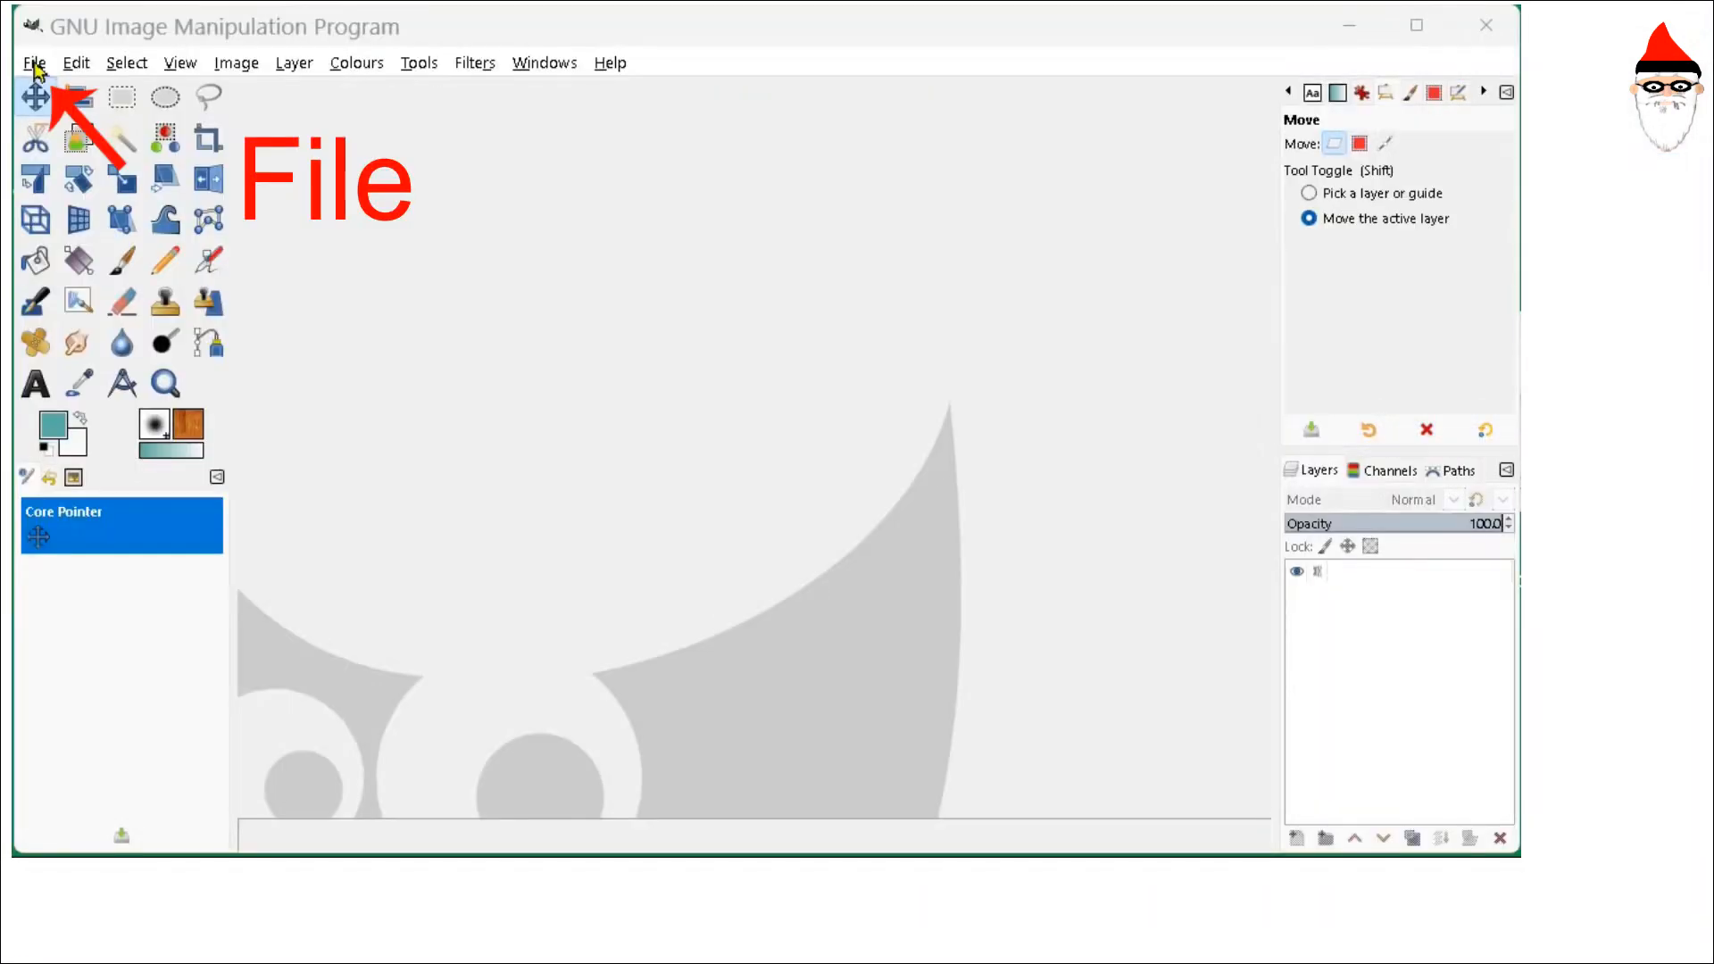
# - Open the s1.png screenshot from the File menu
pyautogui.click(36, 64)
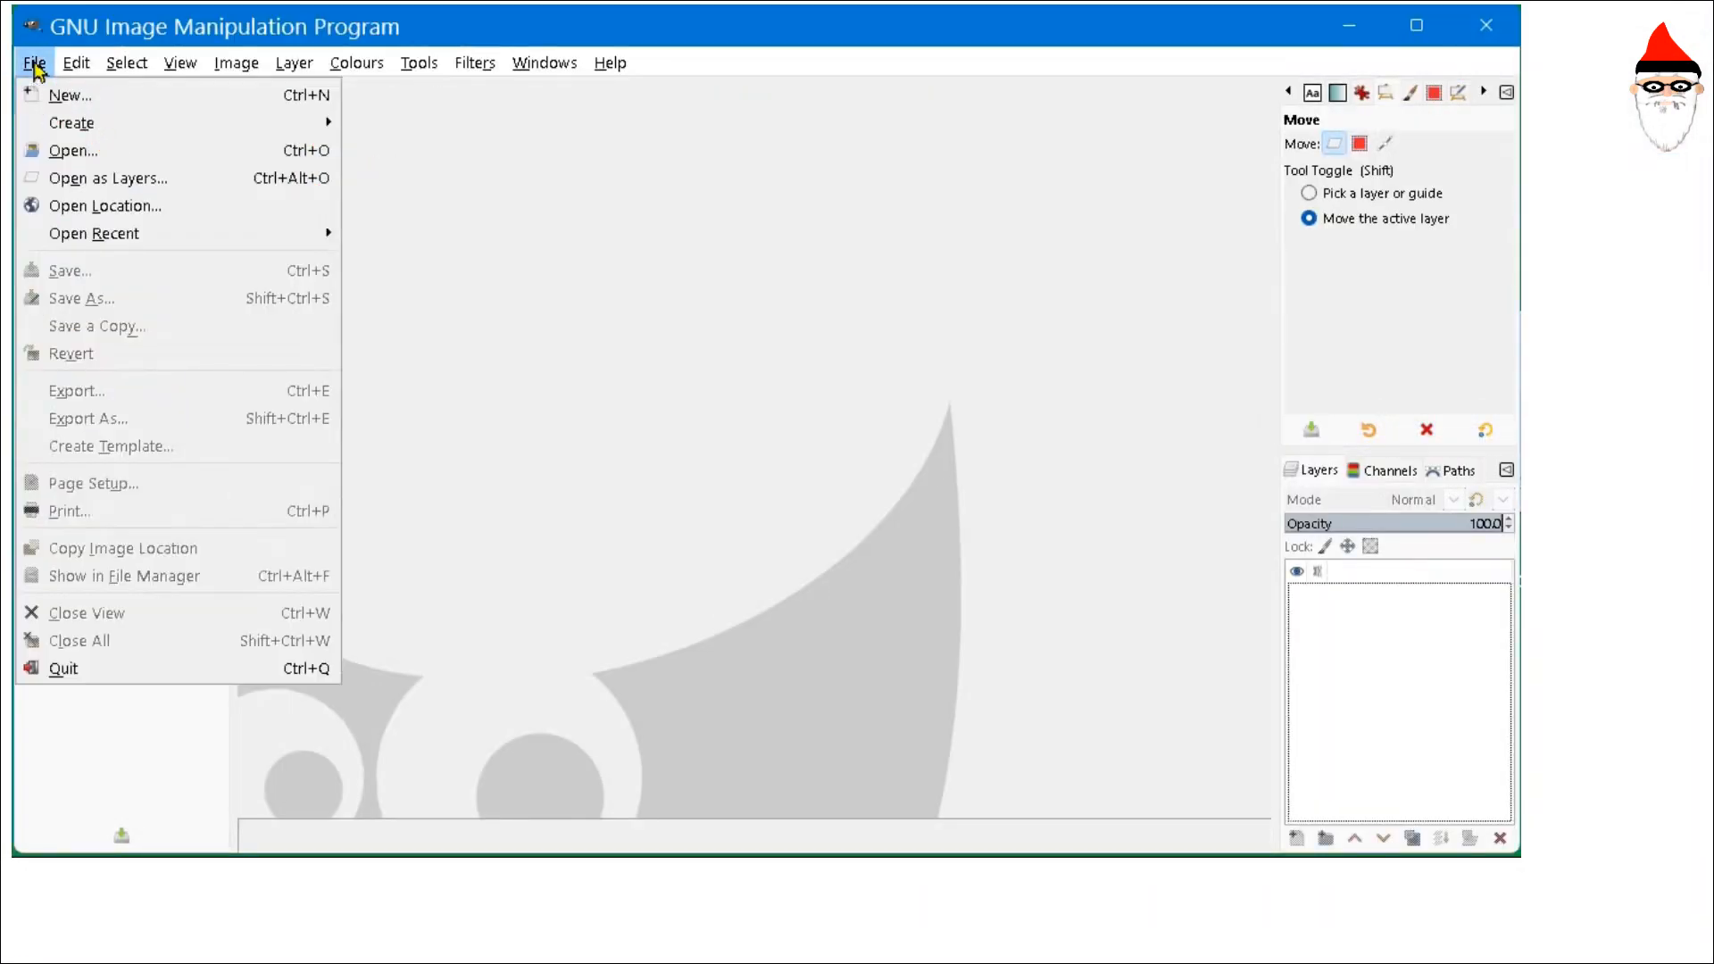
pyautogui.click(100, 161)
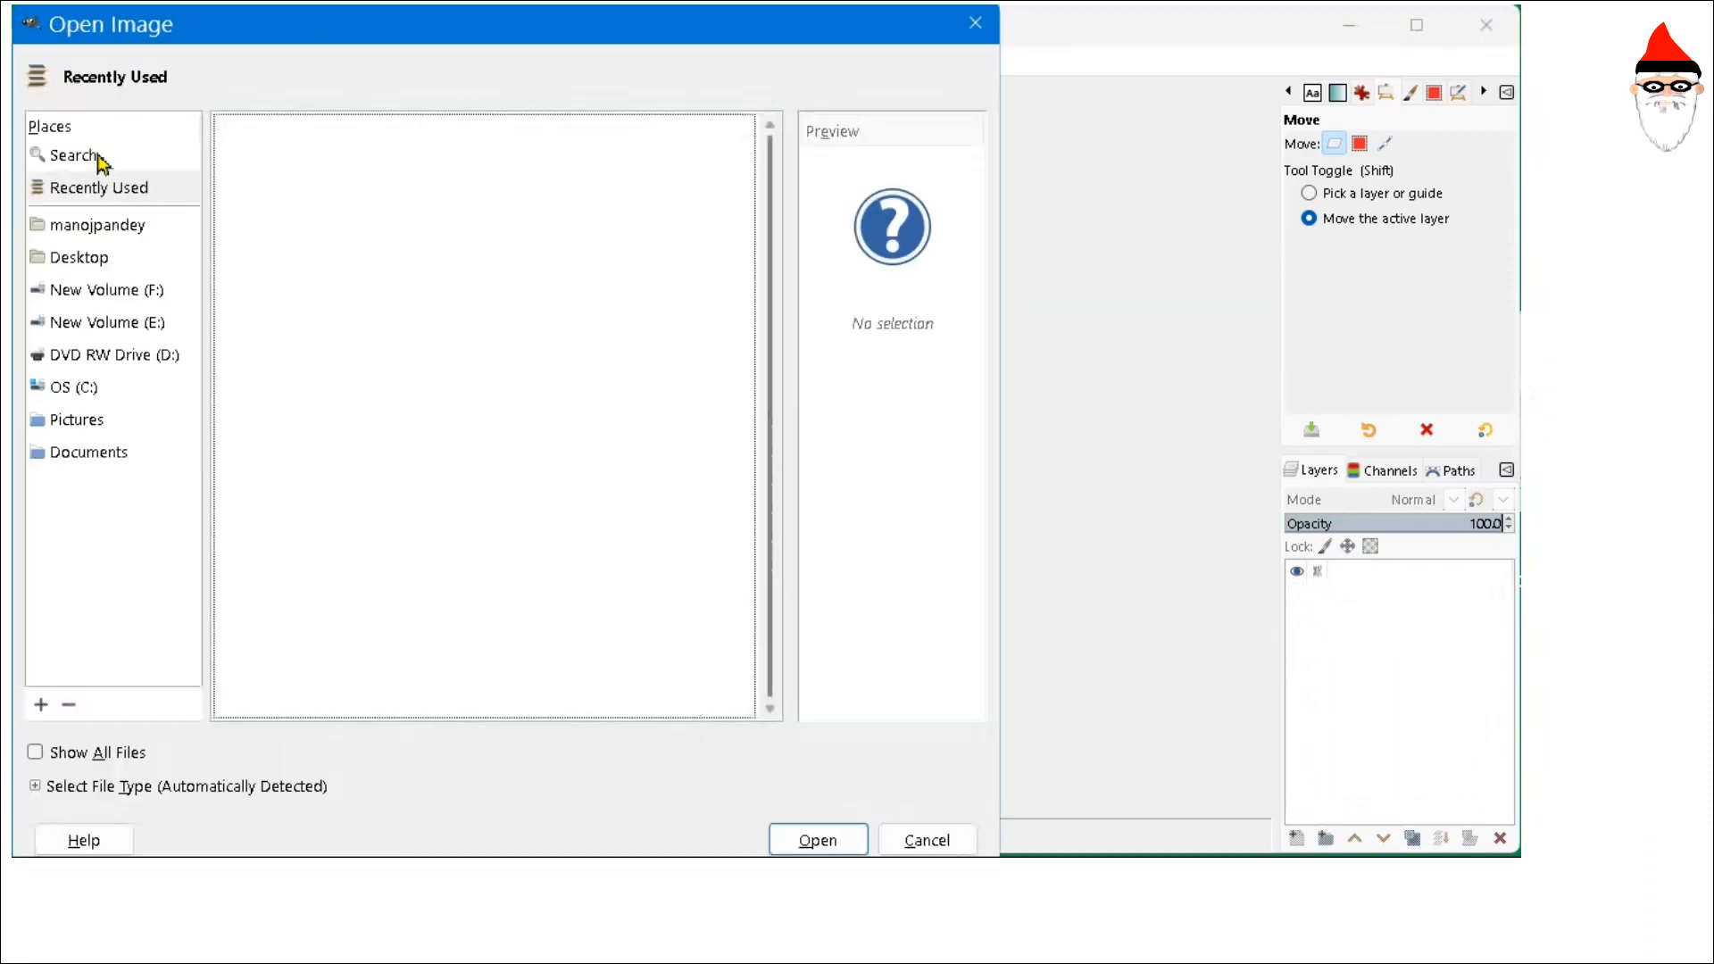
pyautogui.click(283, 170)
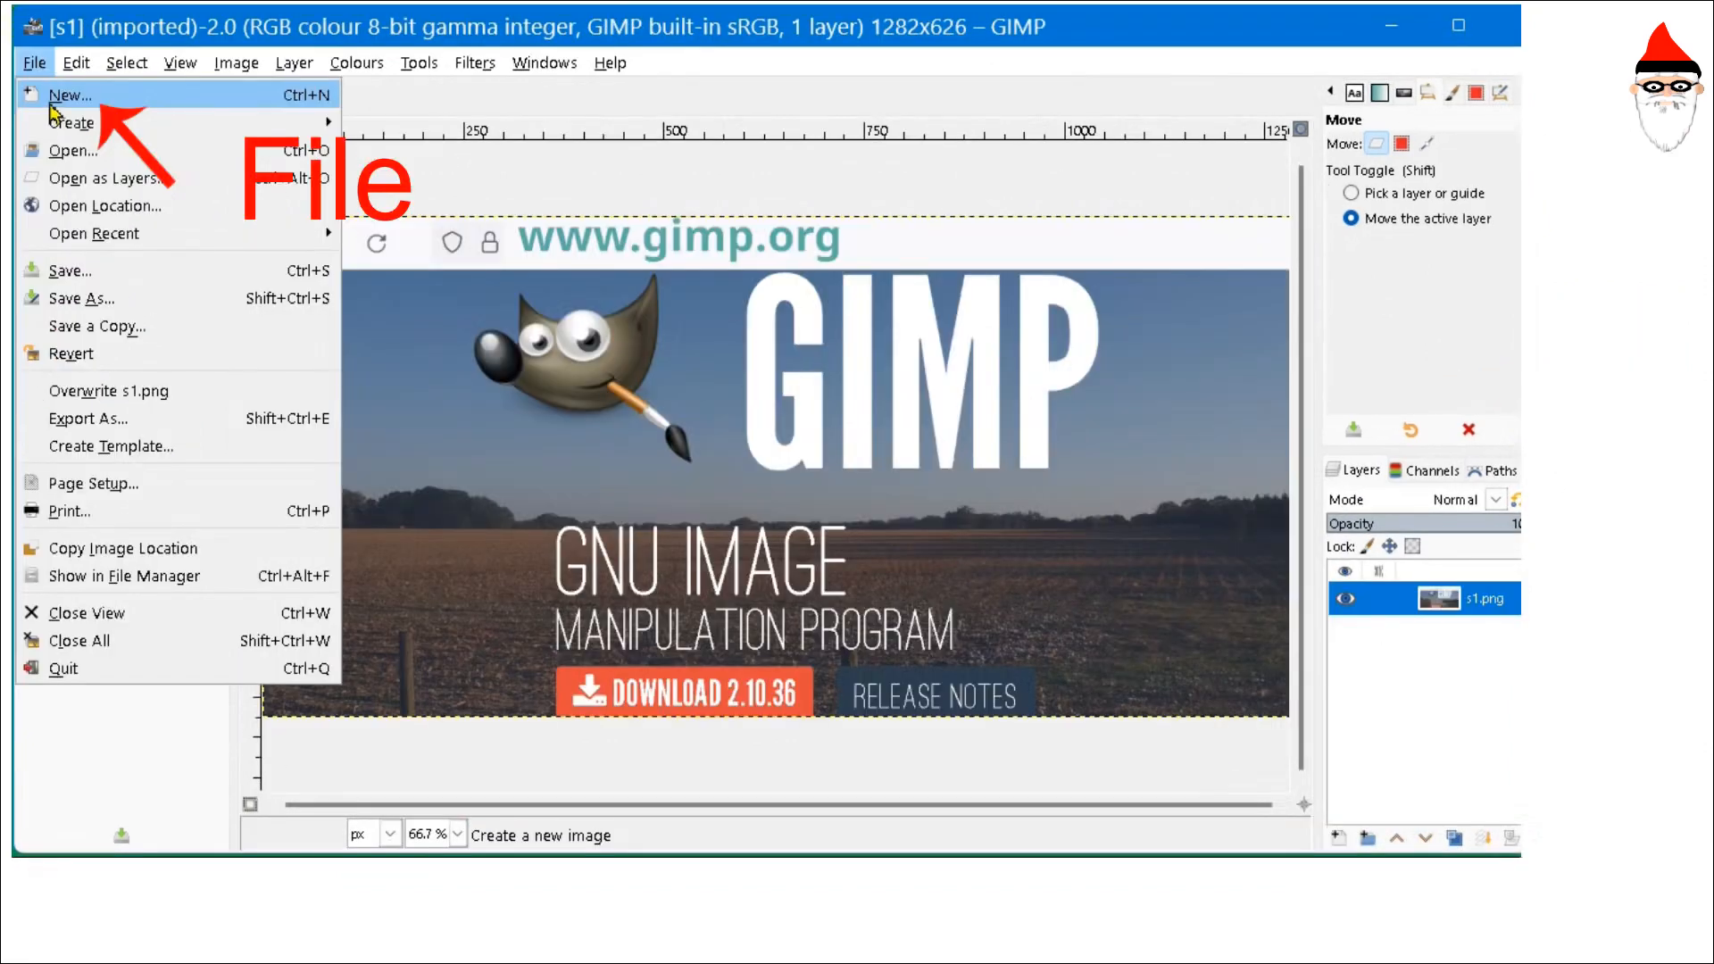
# - Create a new blank 1282x626 image, keeping pixels as the unit
pyautogui.click(50, 102)
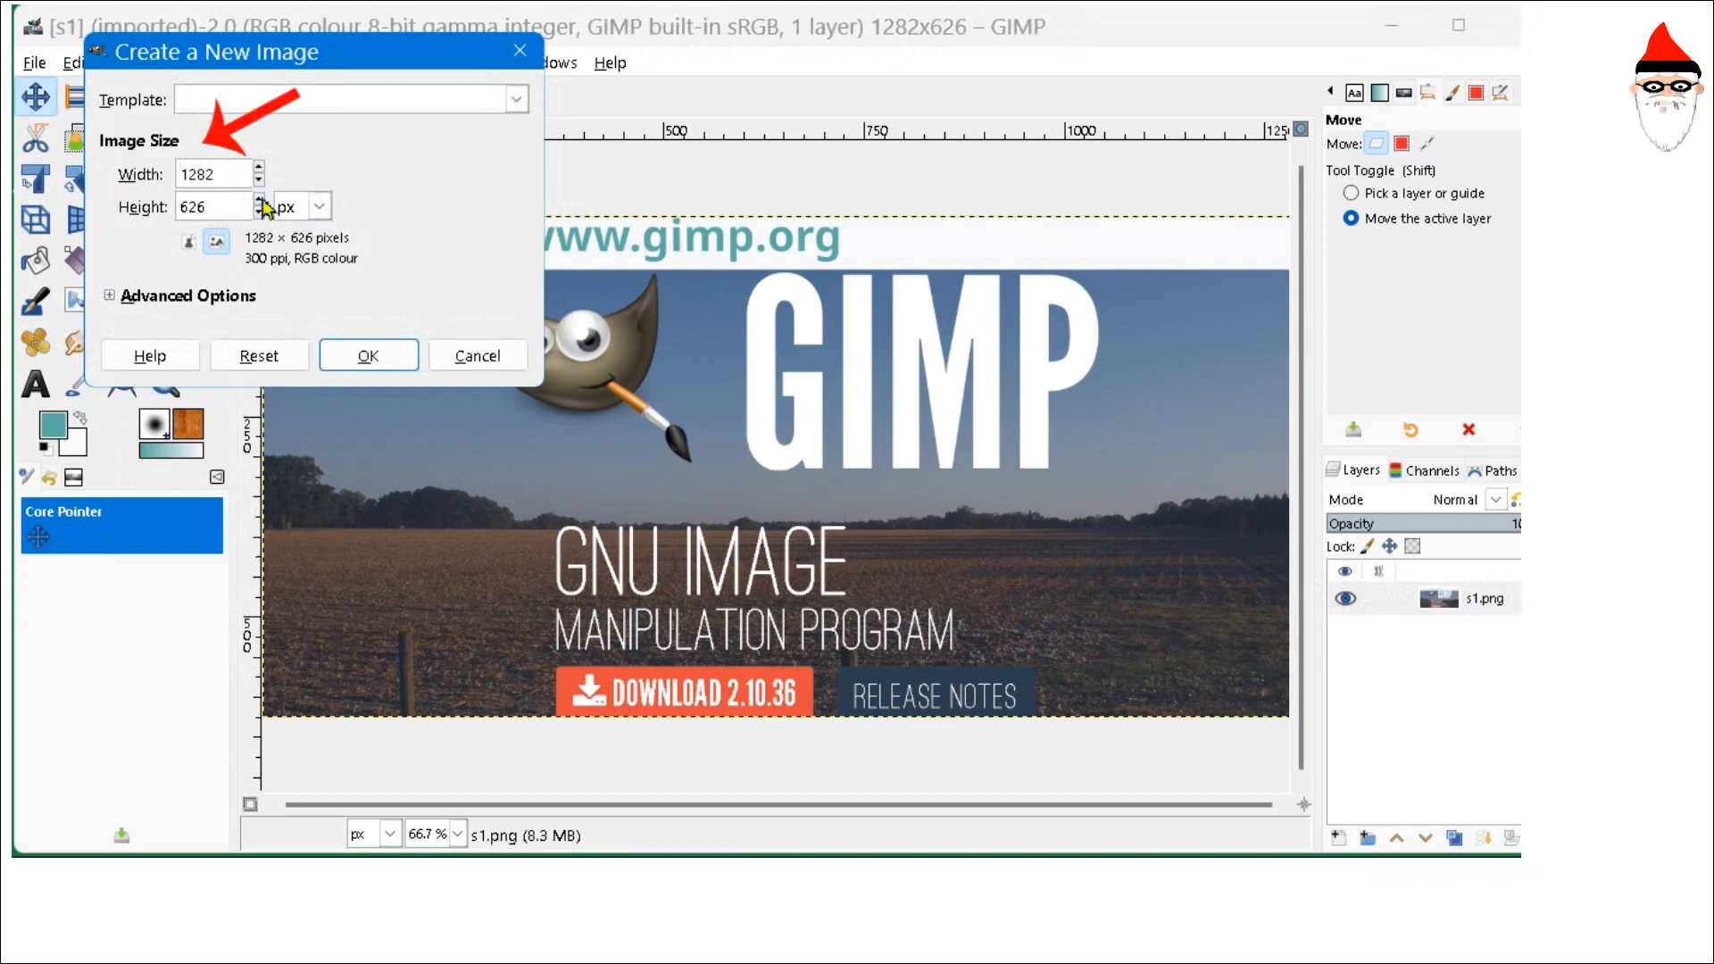
pyautogui.click(319, 206)
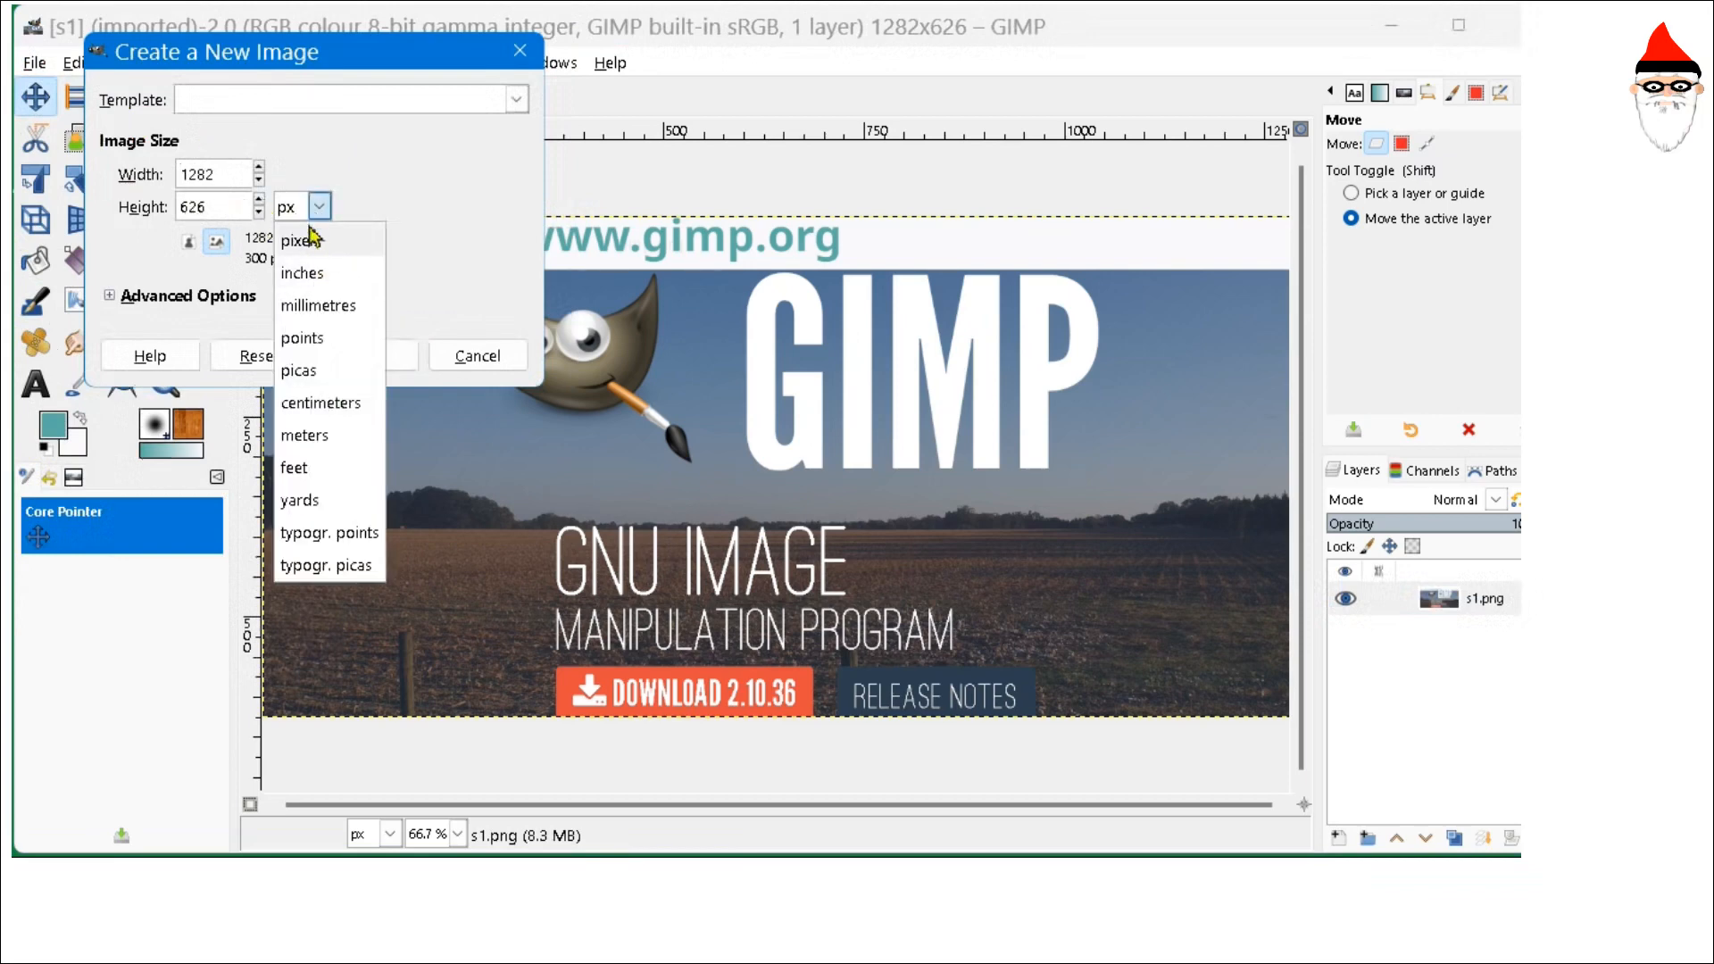
pyautogui.click(303, 240)
pyautogui.click(365, 357)
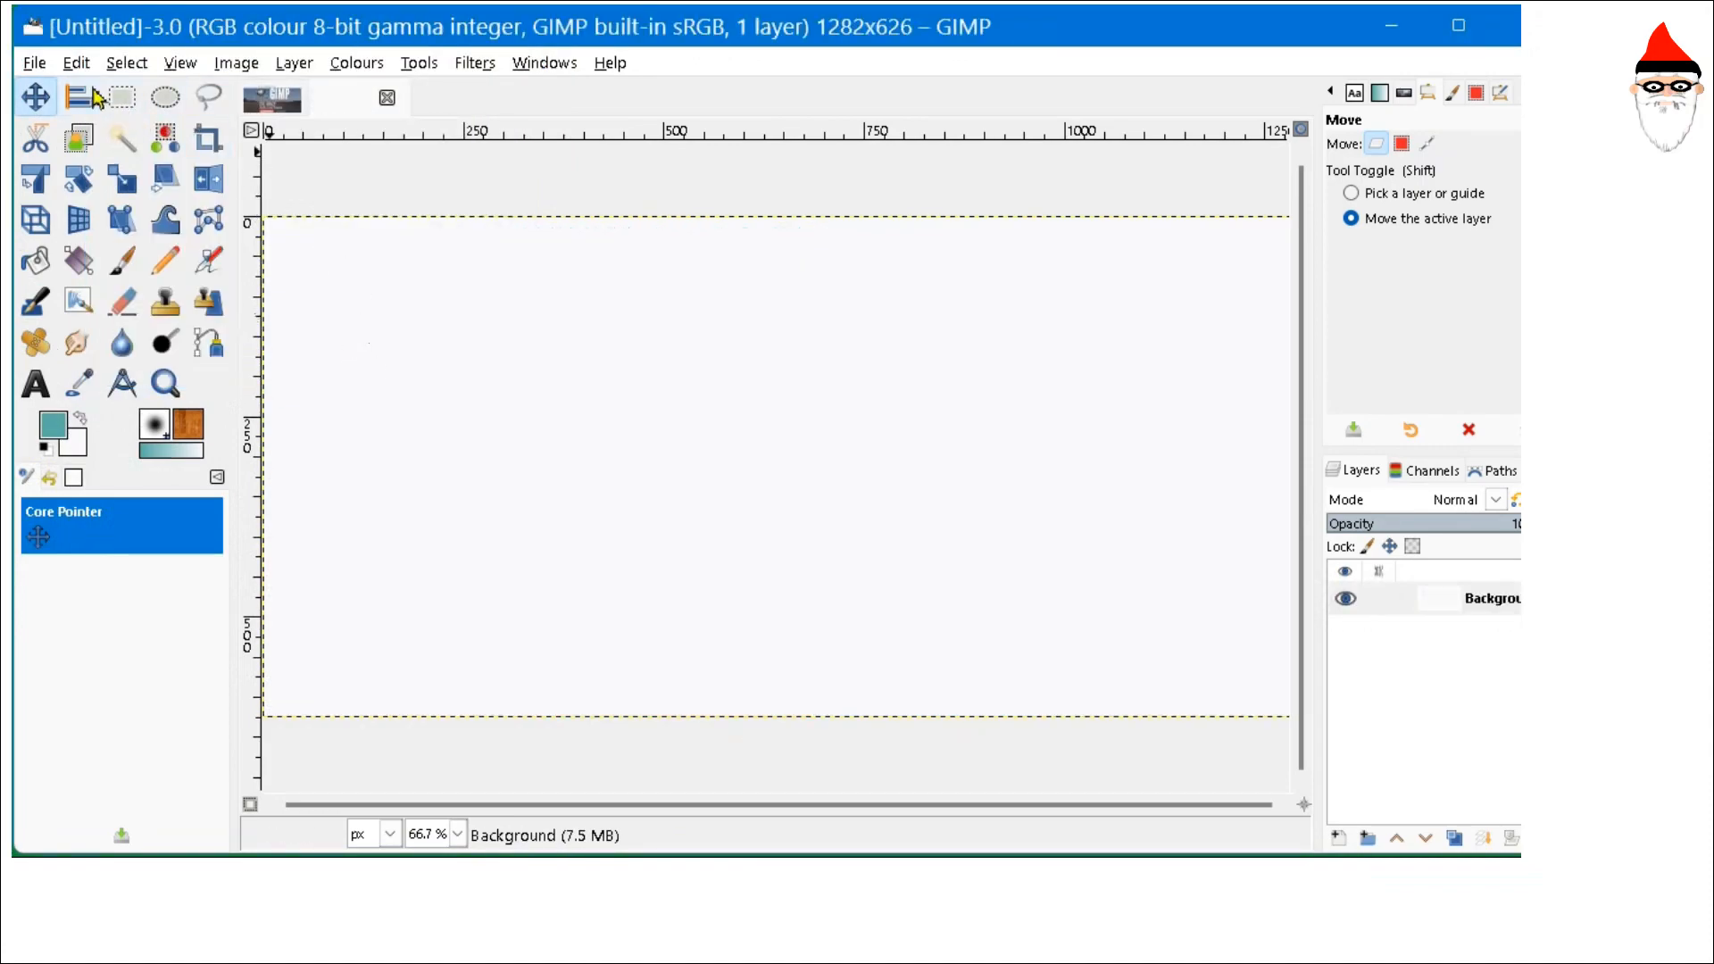
# - Open the Save dialog to reveal the .xcf extension, then cancel without saving
pyautogui.click(34, 63)
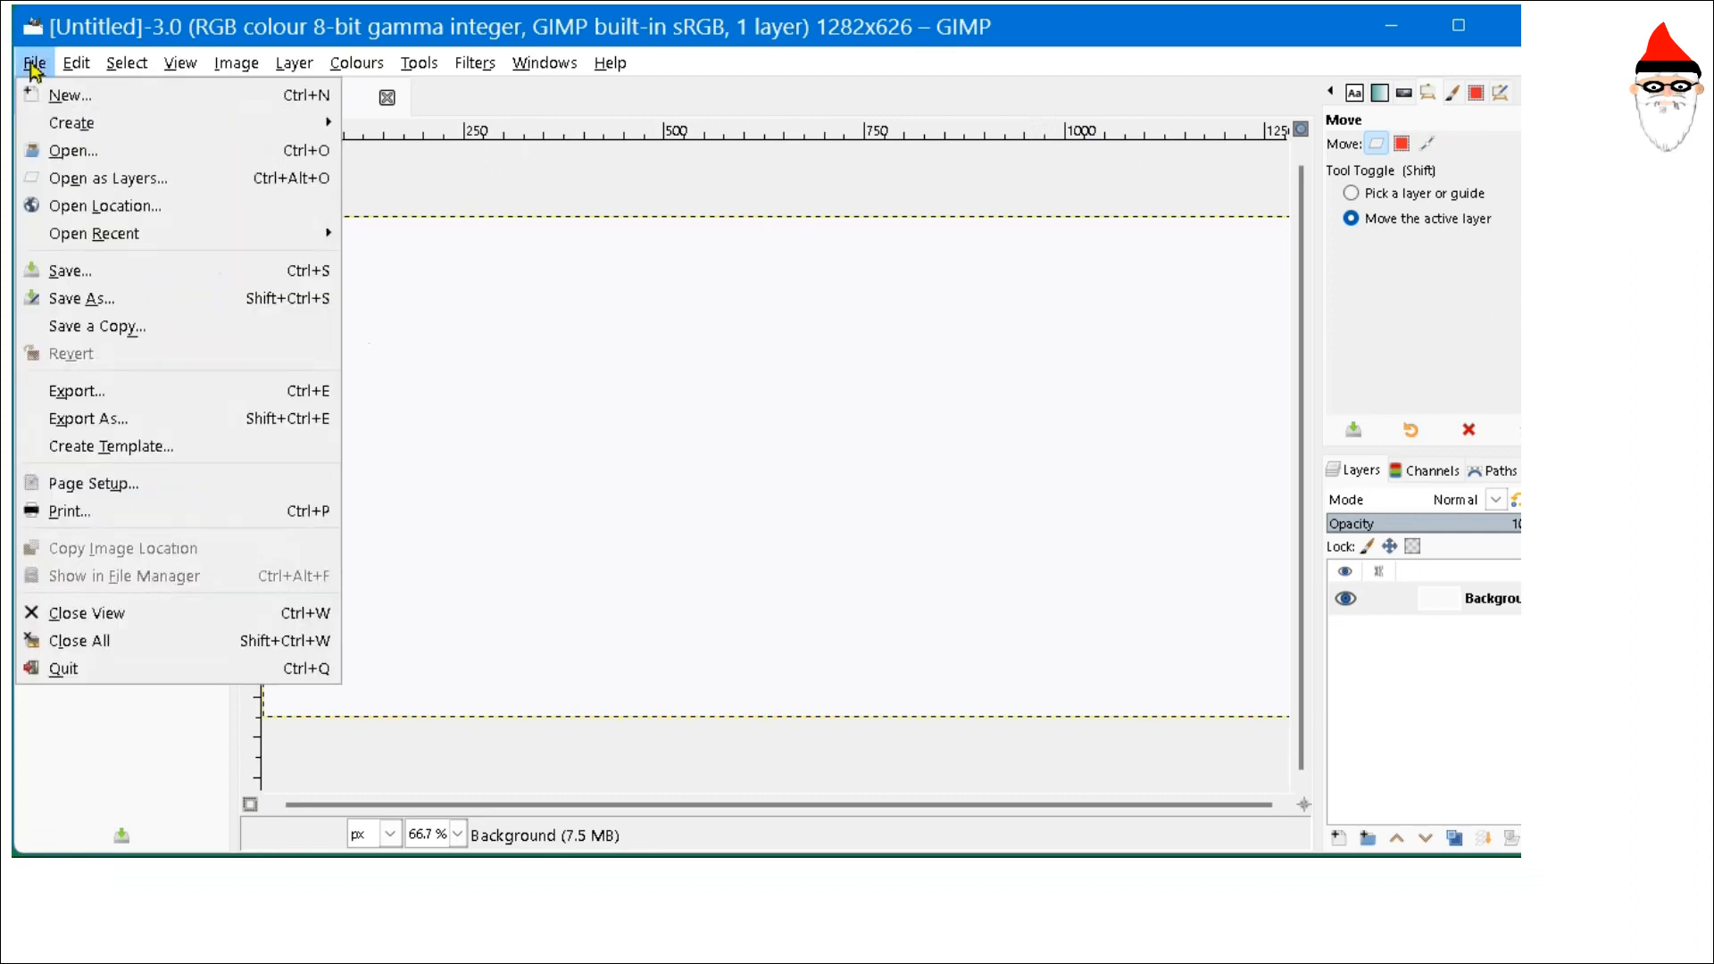
pyautogui.click(114, 273)
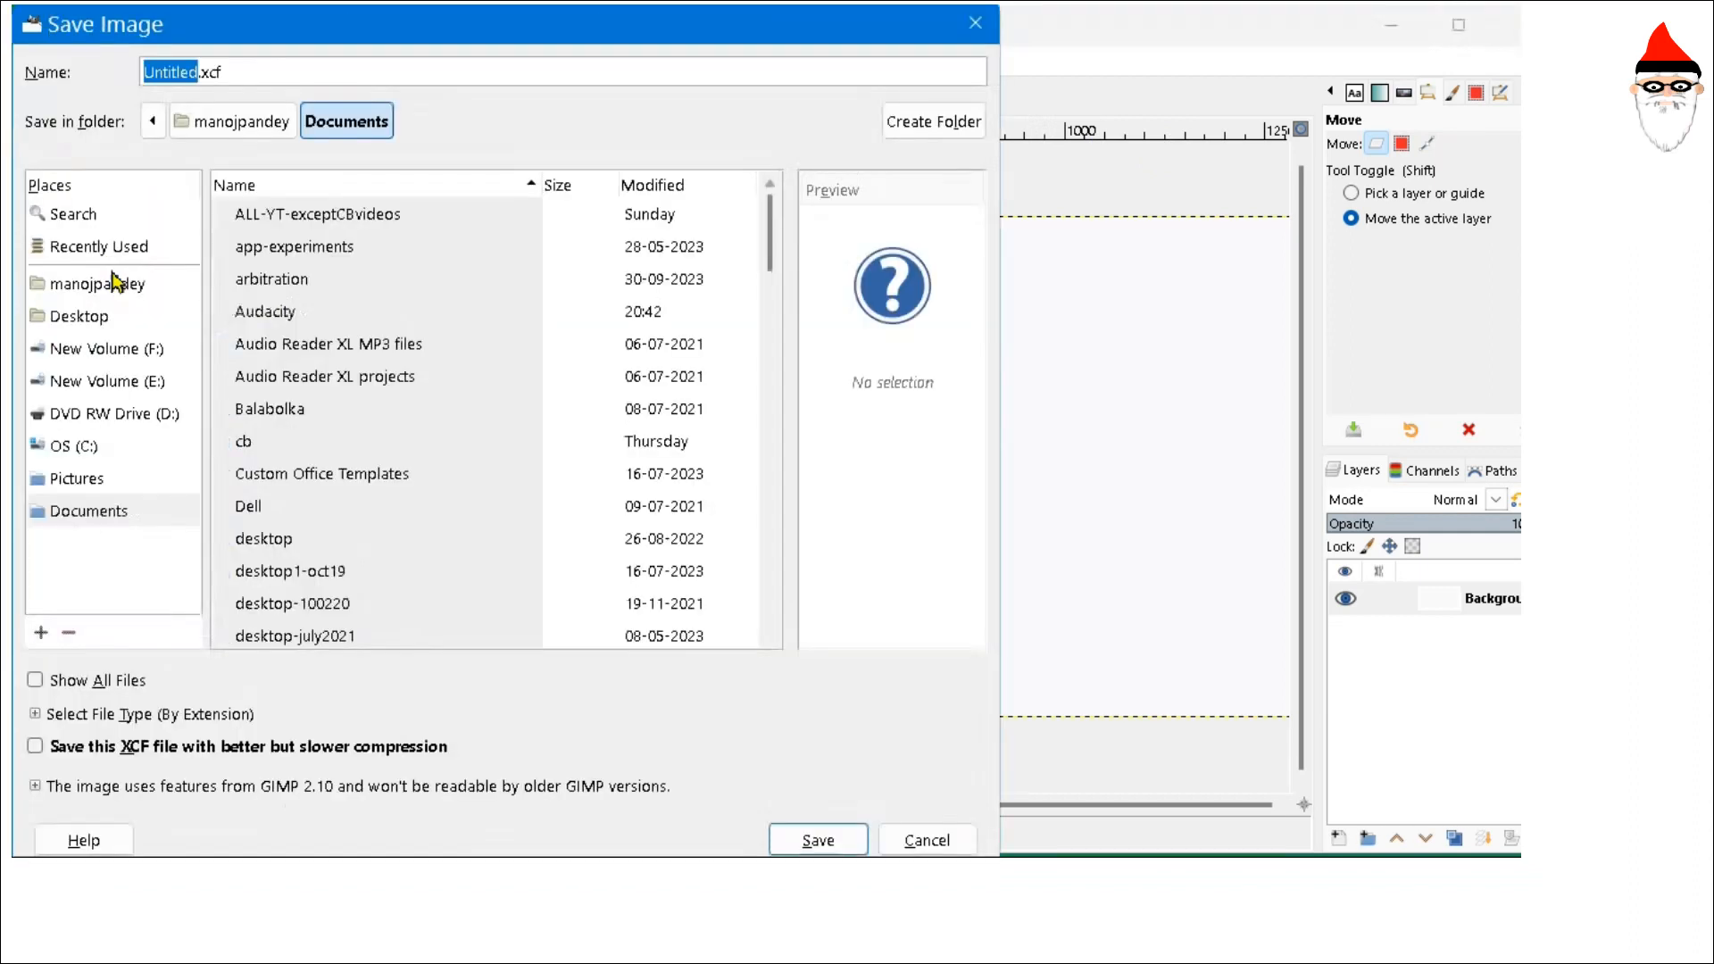
pyautogui.click(205, 73)
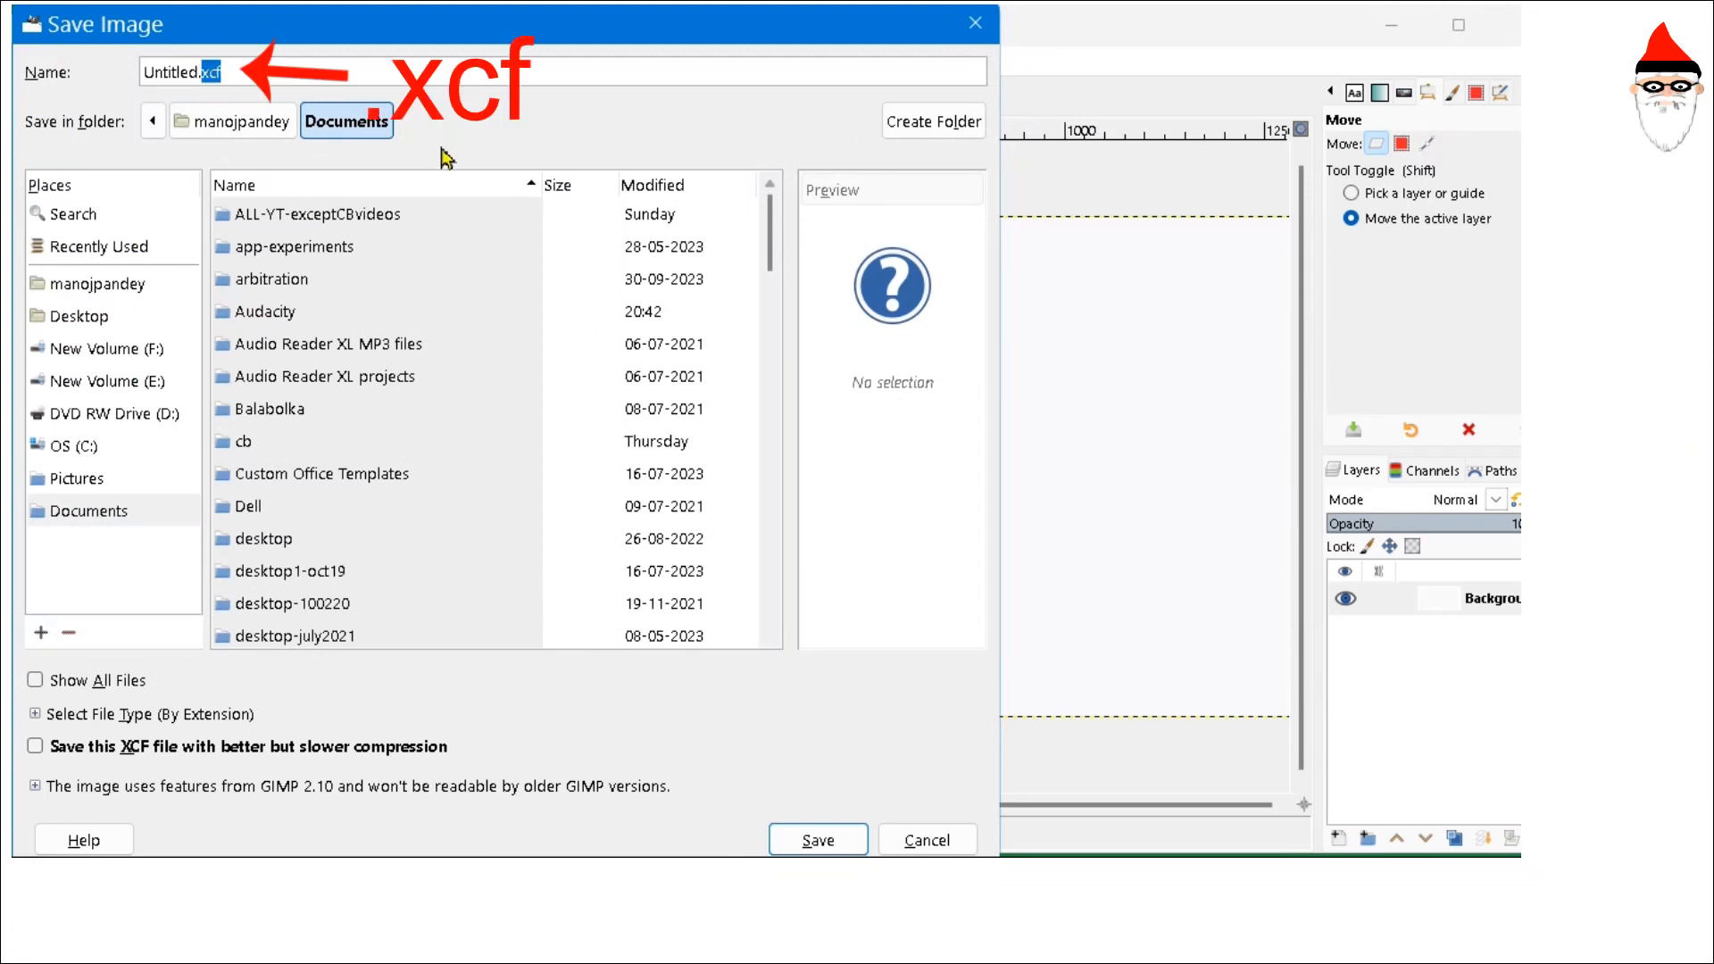
pyautogui.click(928, 842)
# - Open the Export As dialog and select the png extension in the file name
pyautogui.click(34, 62)
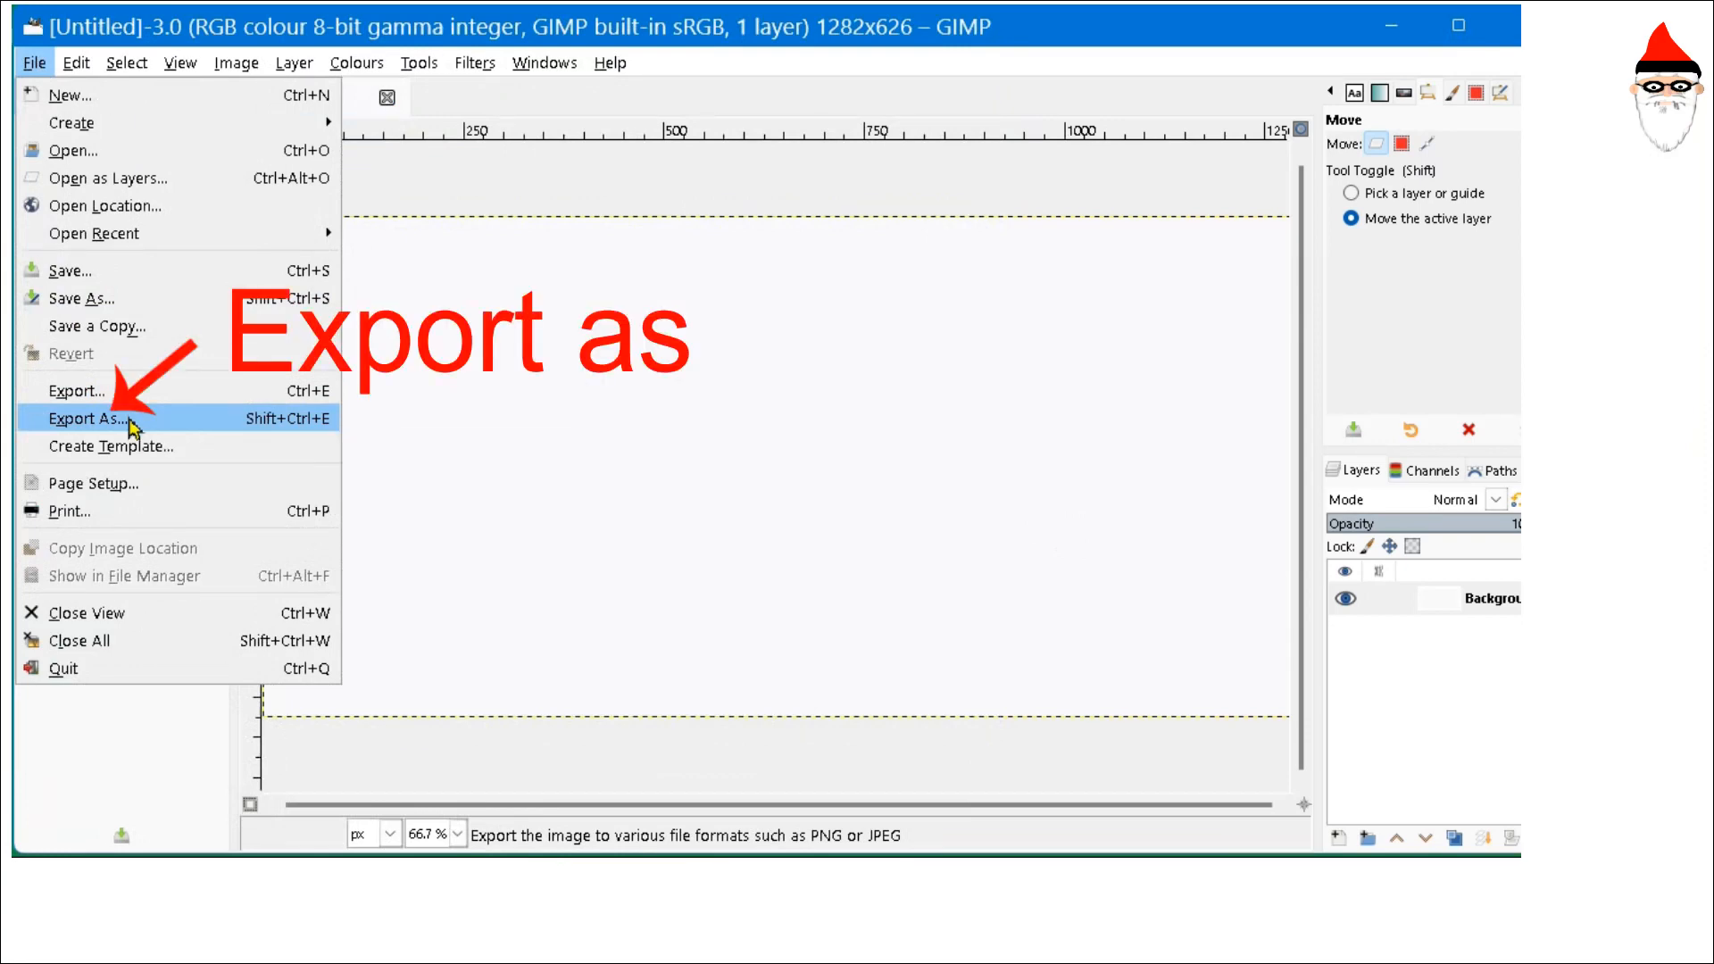
pyautogui.click(90, 418)
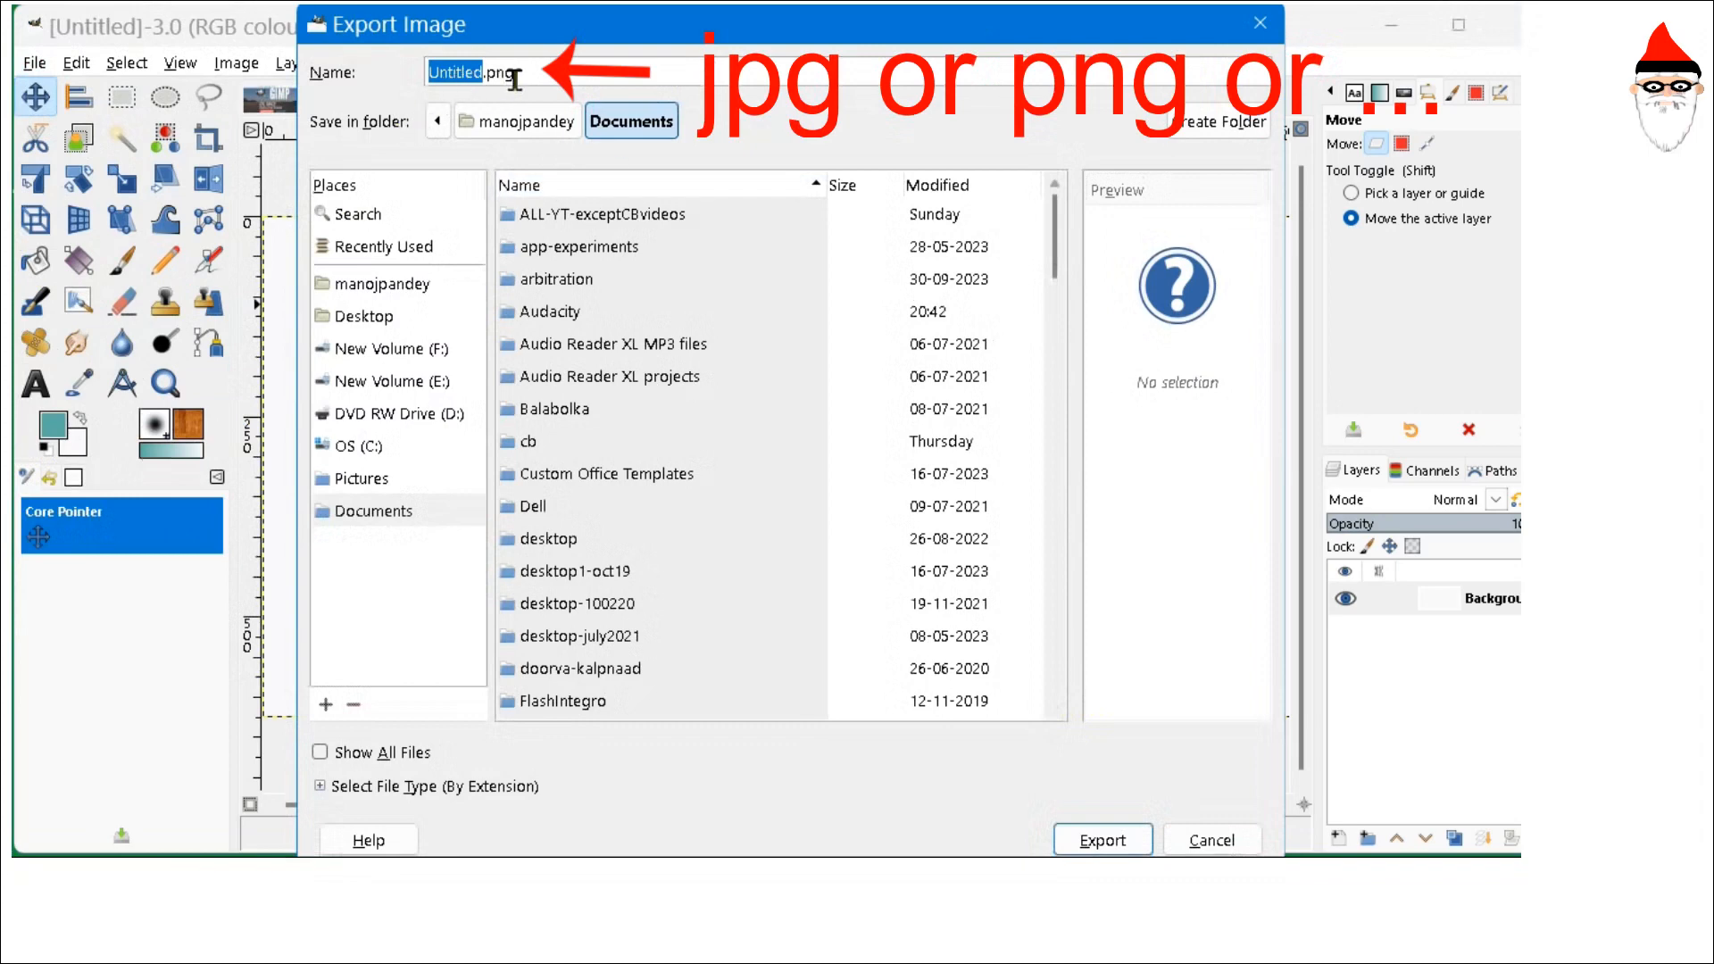
pyautogui.doubleClick(505, 71)
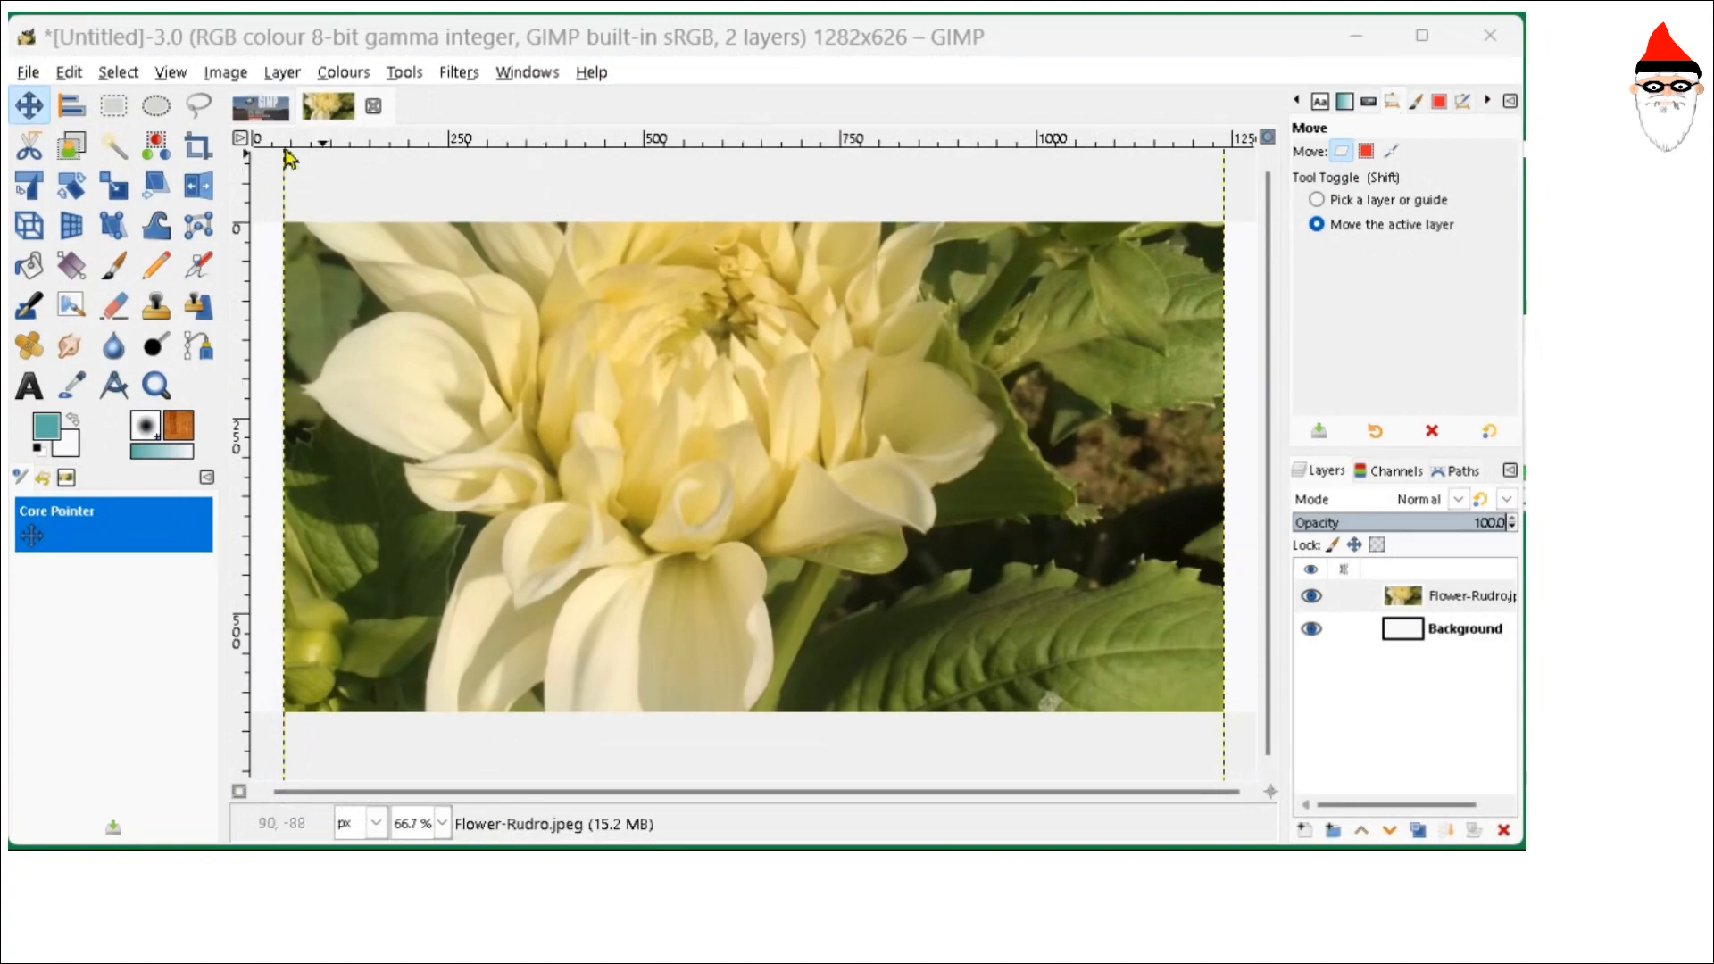
# - Browse the Select, Colours, Filters and Windows menus without applying any command
pyautogui.click(118, 75)
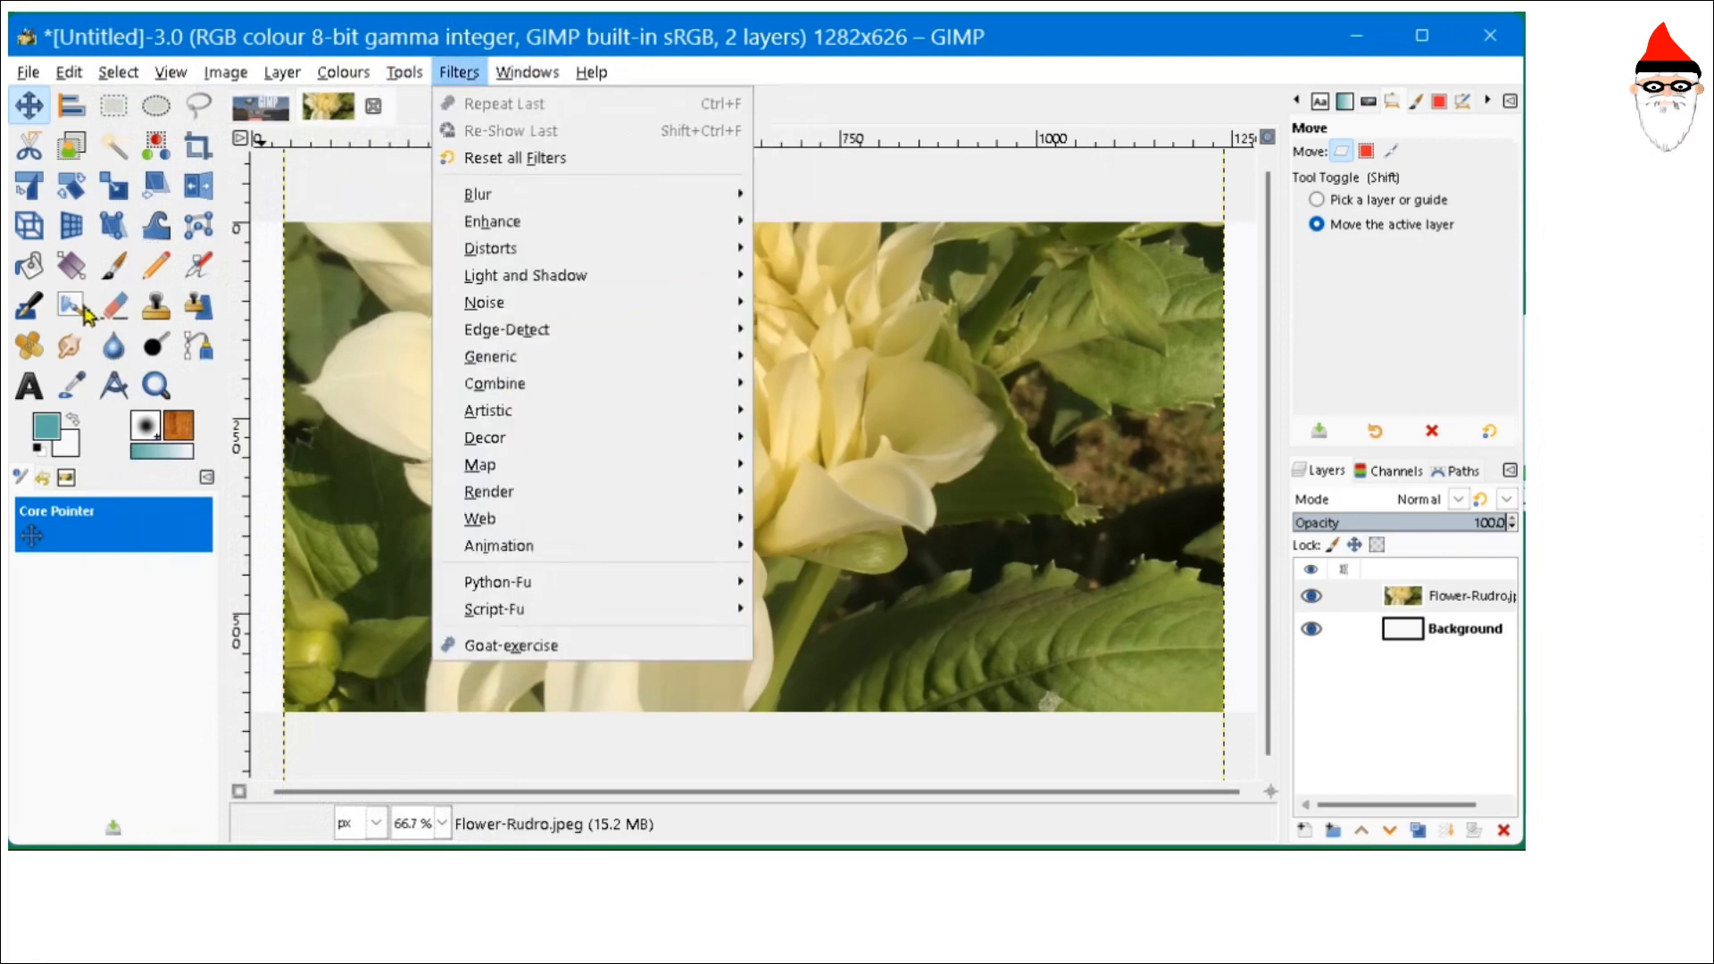
pyautogui.click(863, 125)
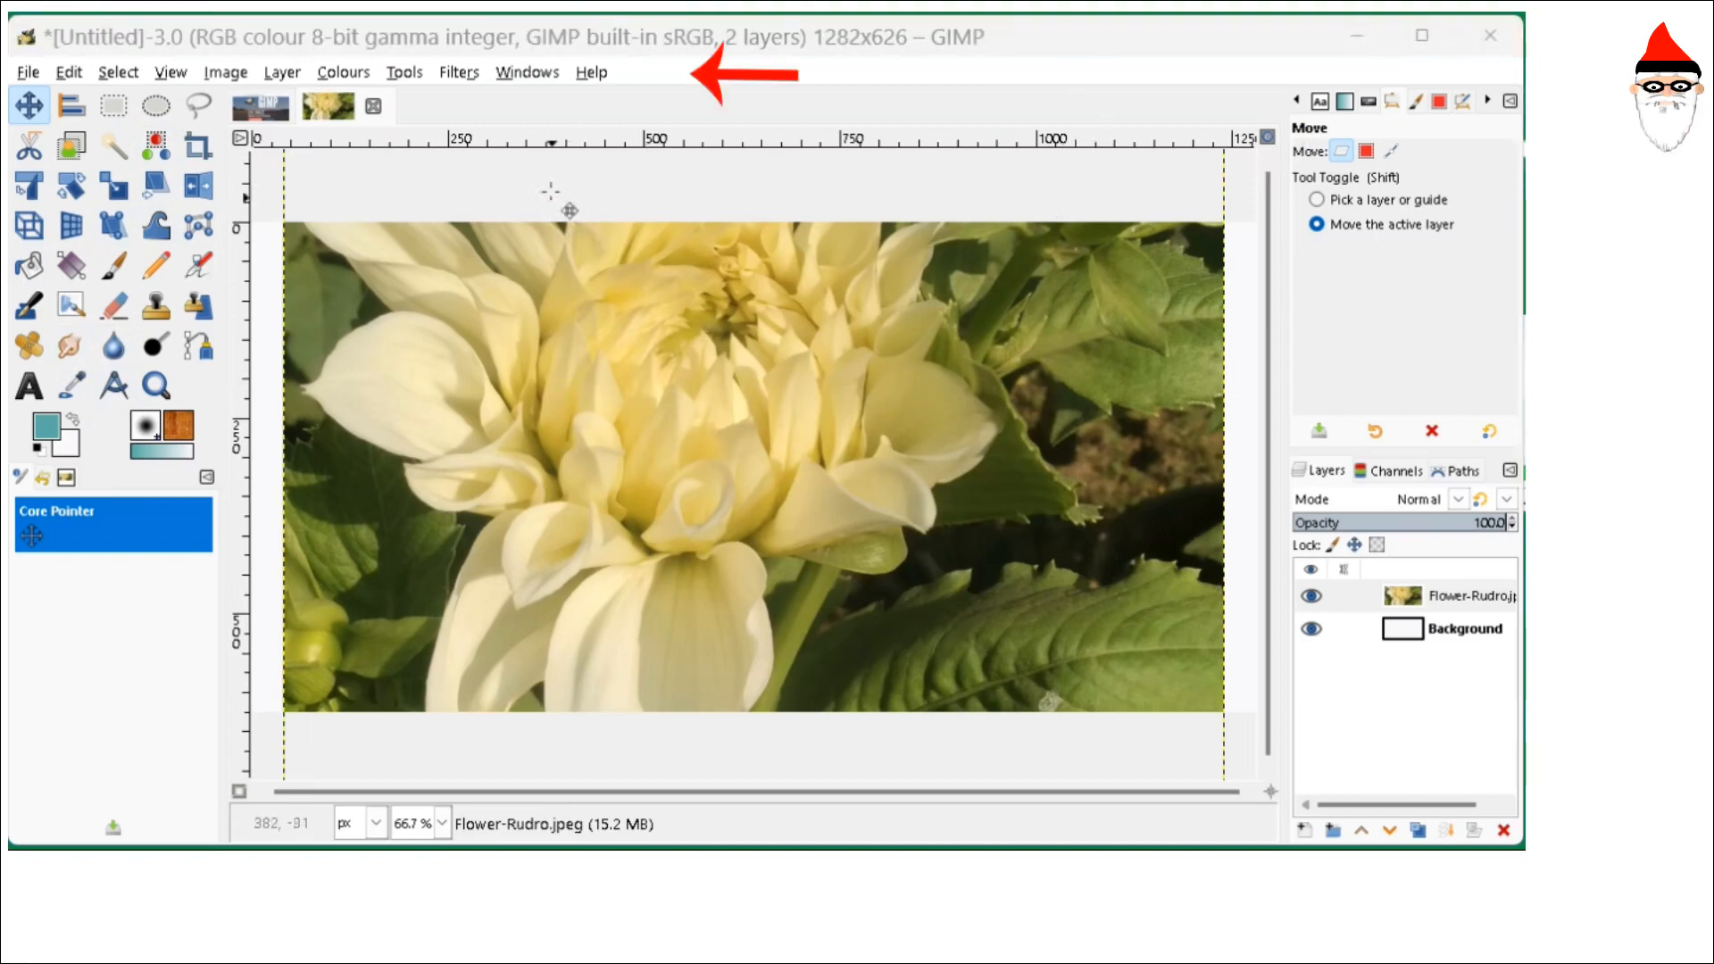
pyautogui.click(118, 73)
pyautogui.click(171, 72)
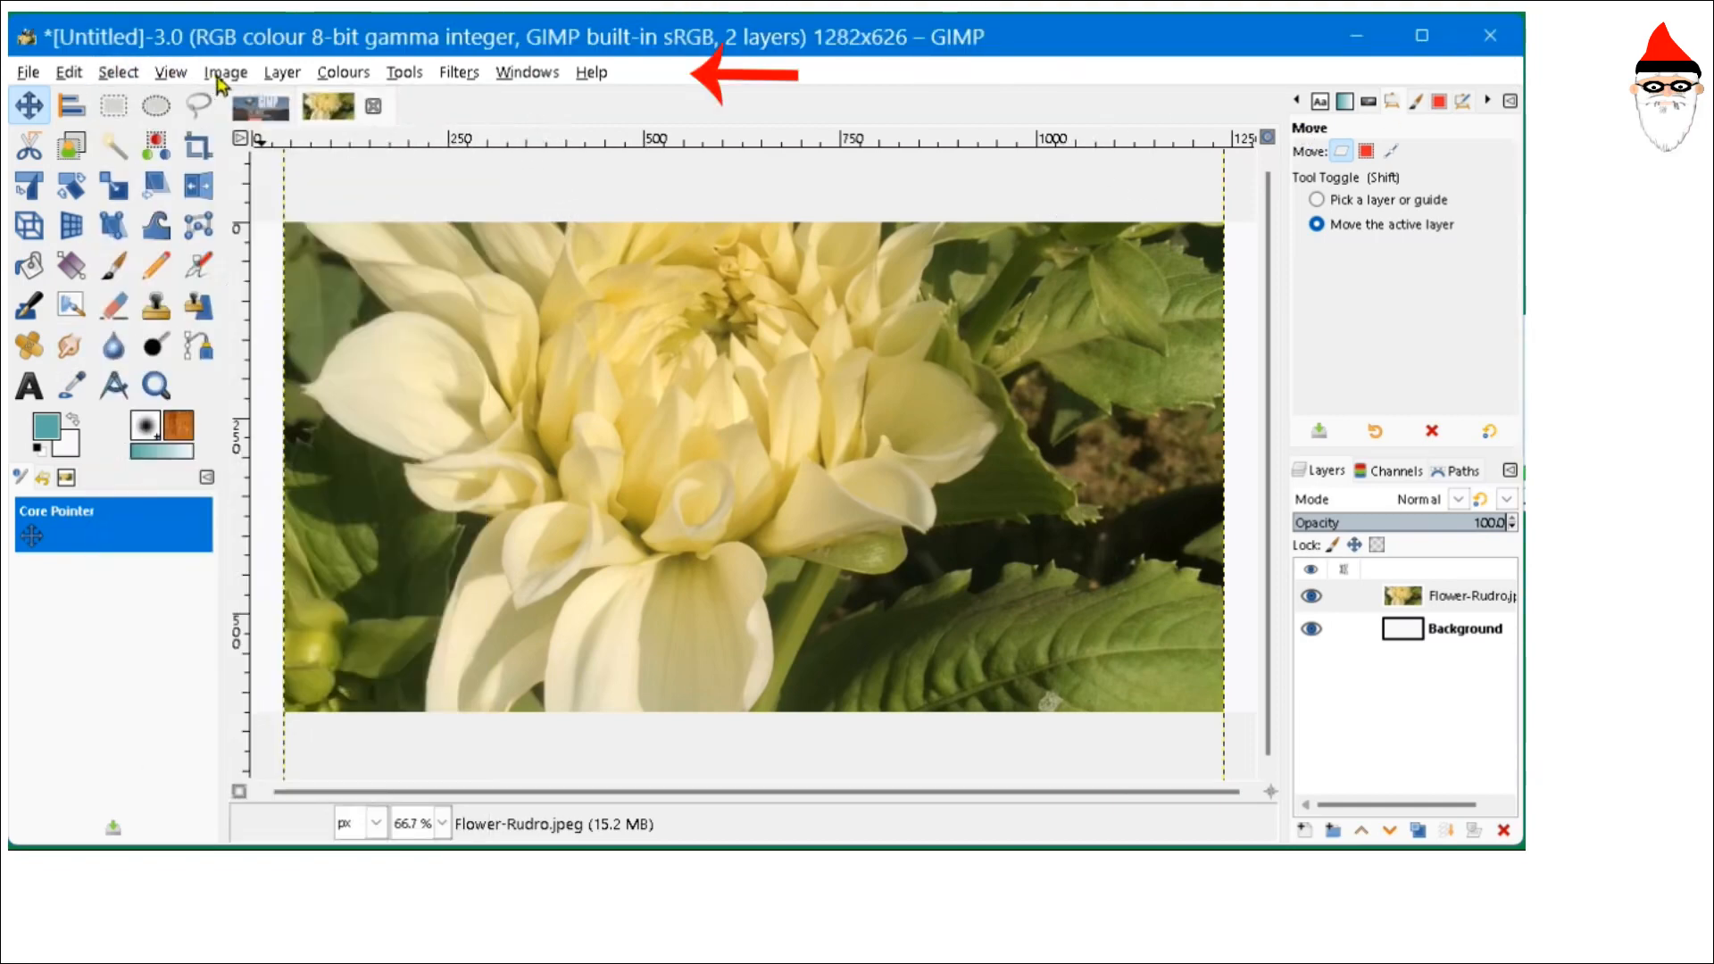
pyautogui.click(343, 72)
pyautogui.click(350, 77)
pyautogui.click(400, 77)
pyautogui.click(450, 77)
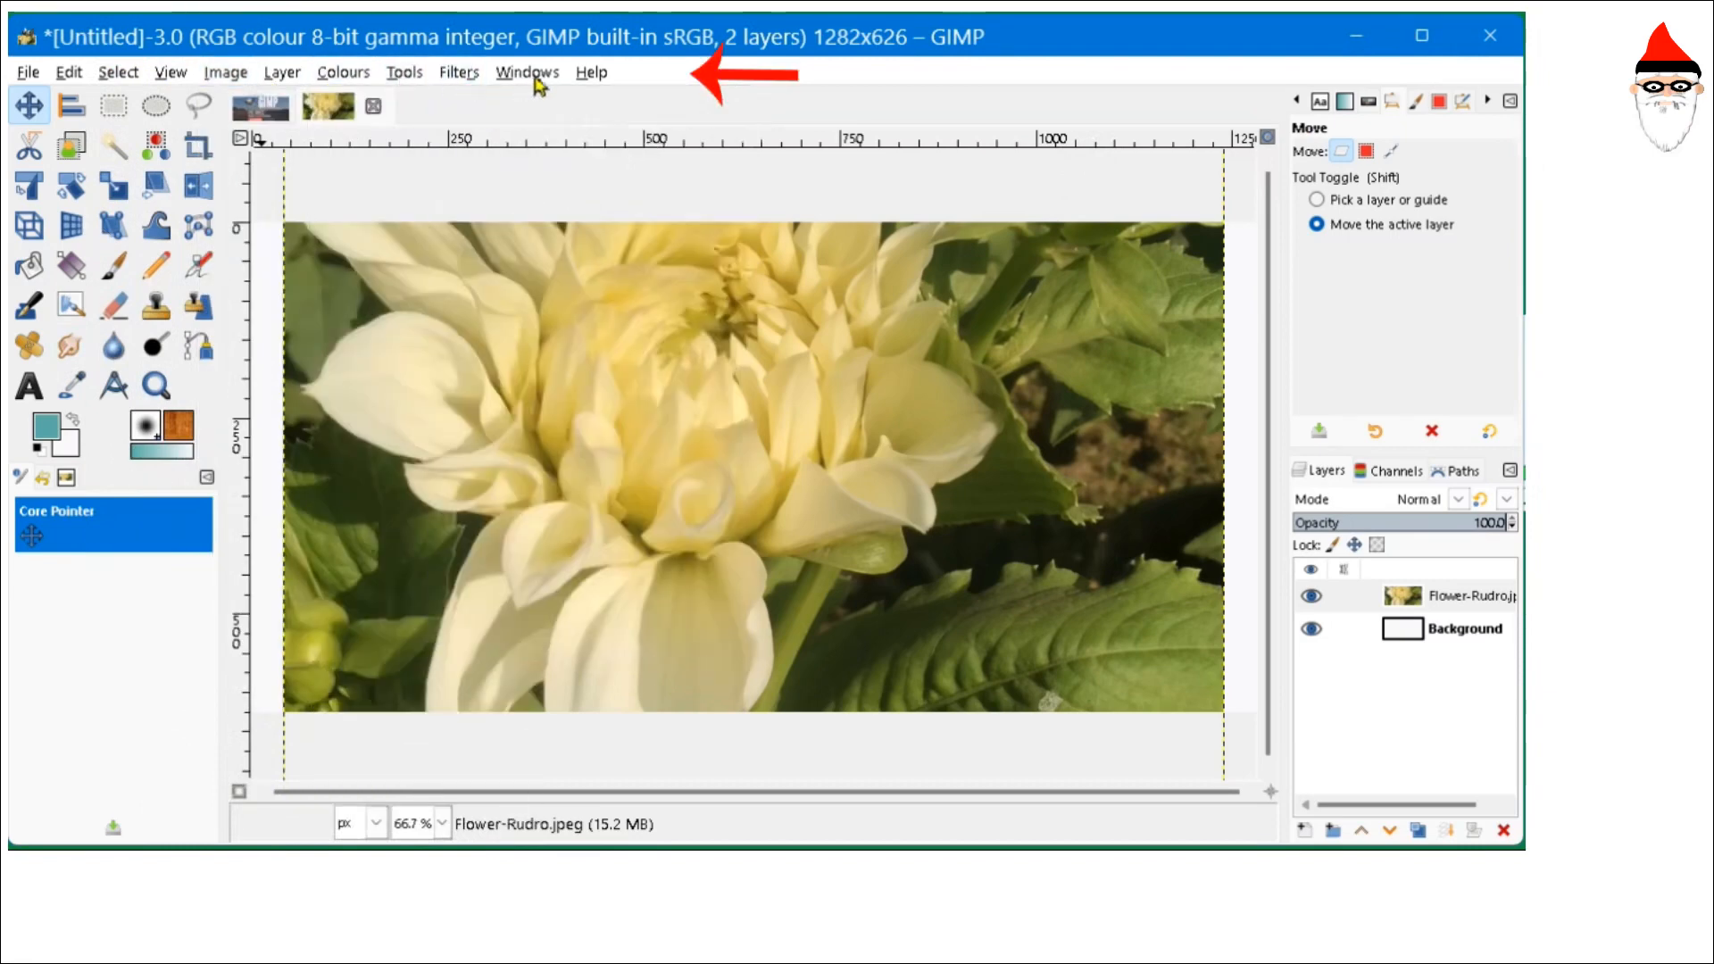
pyautogui.click(535, 76)
pyautogui.click(893, 132)
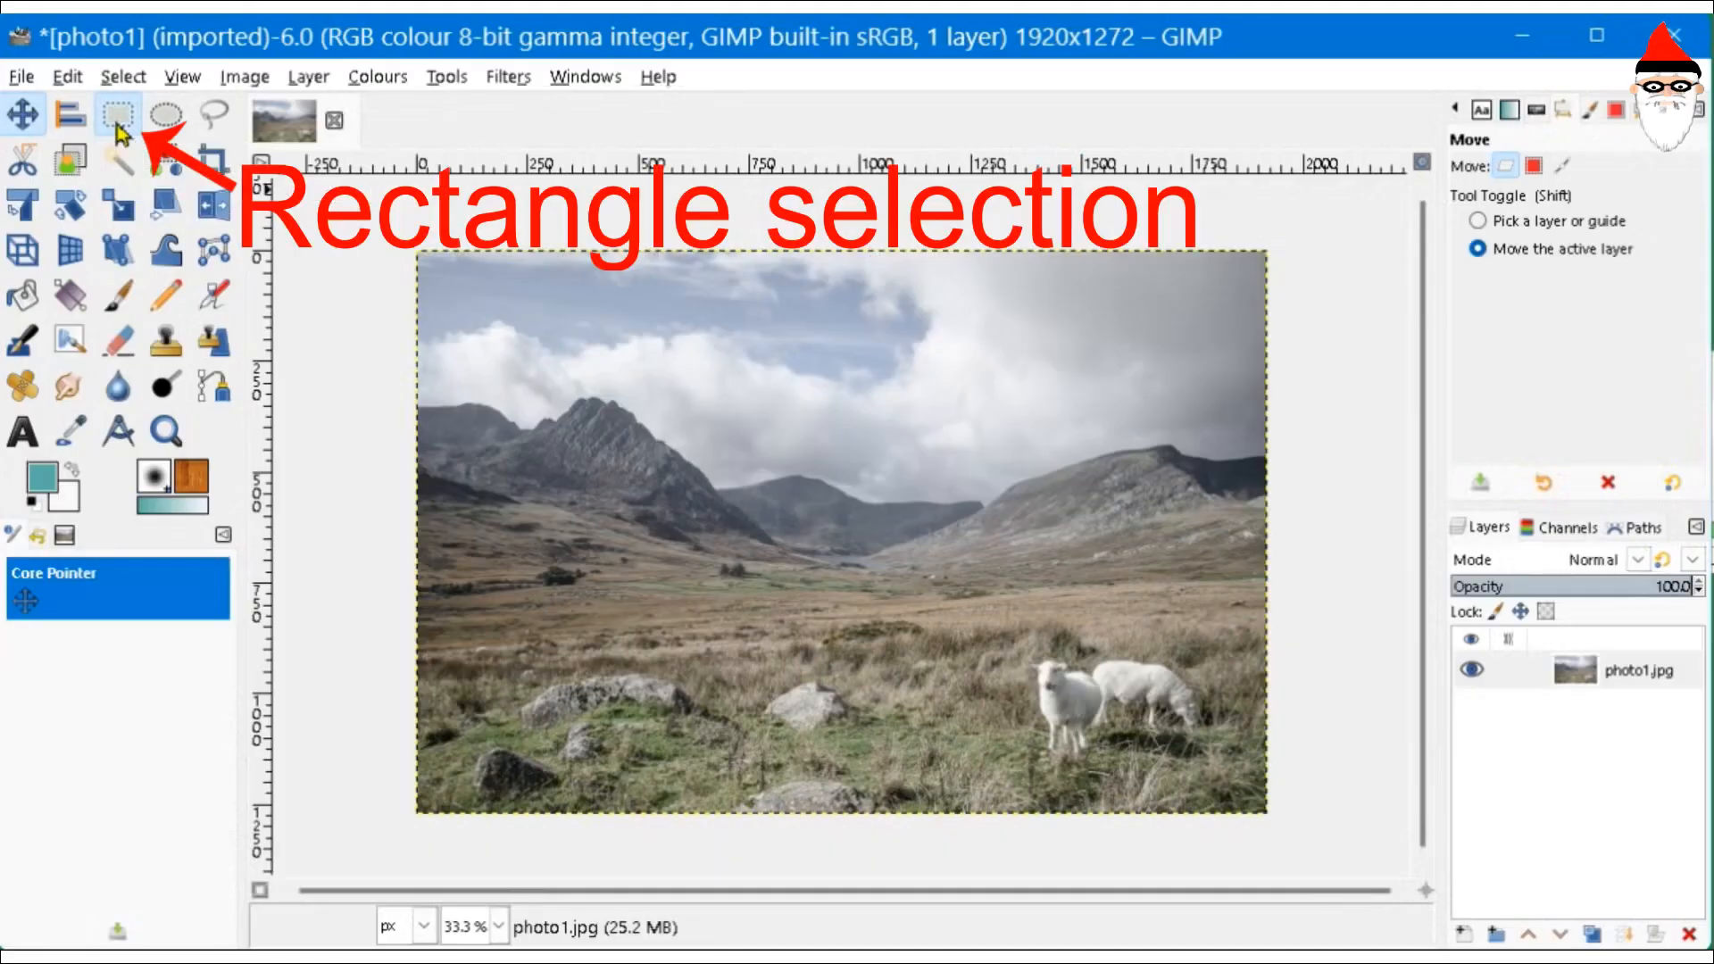
# - Crop photo1 to a rectangle around the two sheep, then bring up Export As
pyautogui.press('r')
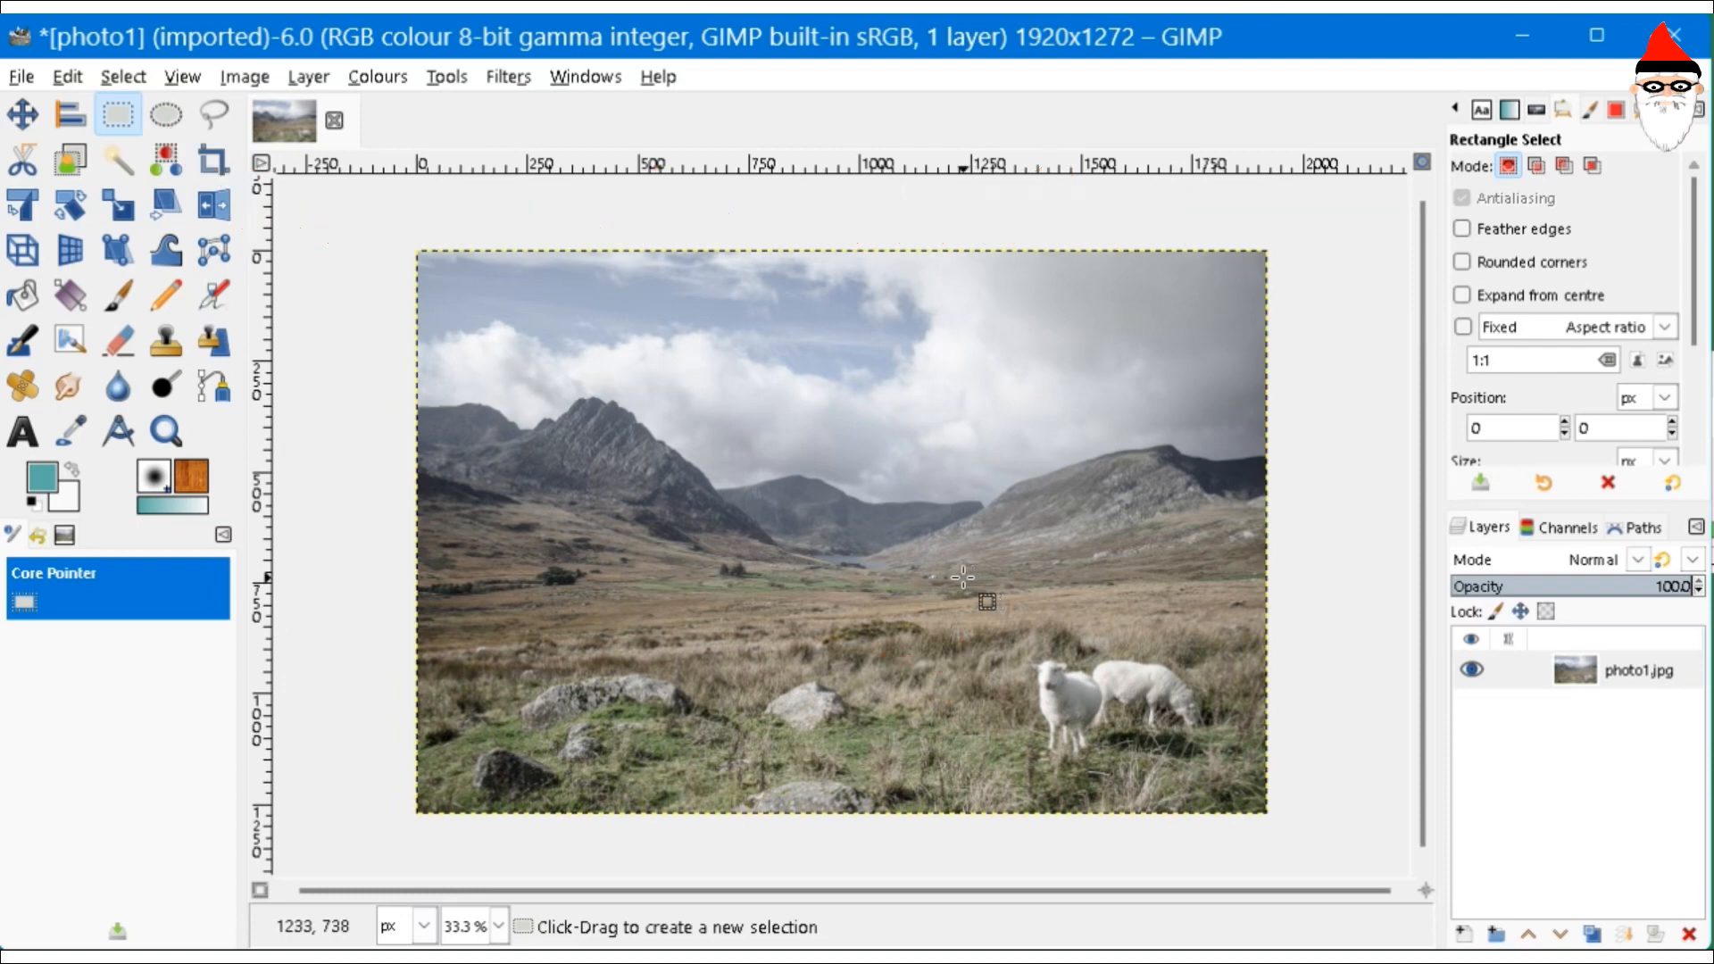
pyautogui.moveTo(904, 562); pyautogui.dragTo(1284, 822)
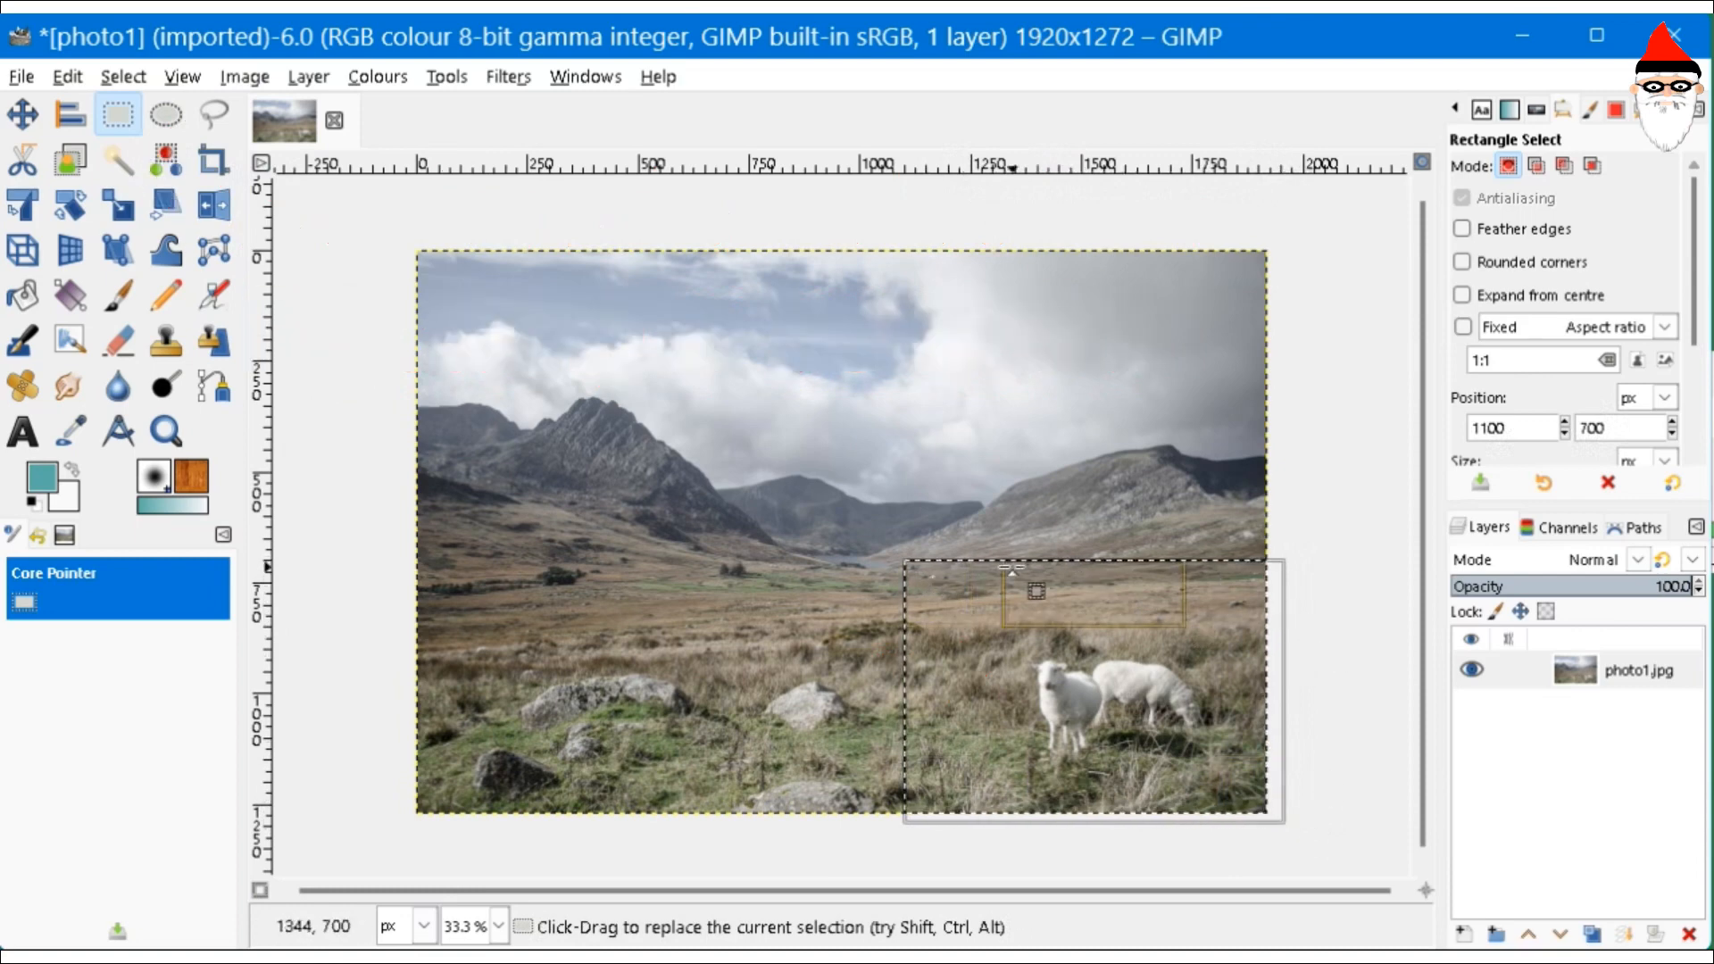
pyautogui.moveTo(1012, 570); pyautogui.dragTo(948, 545)
pyautogui.moveTo(919, 650); pyautogui.dragTo(831, 650)
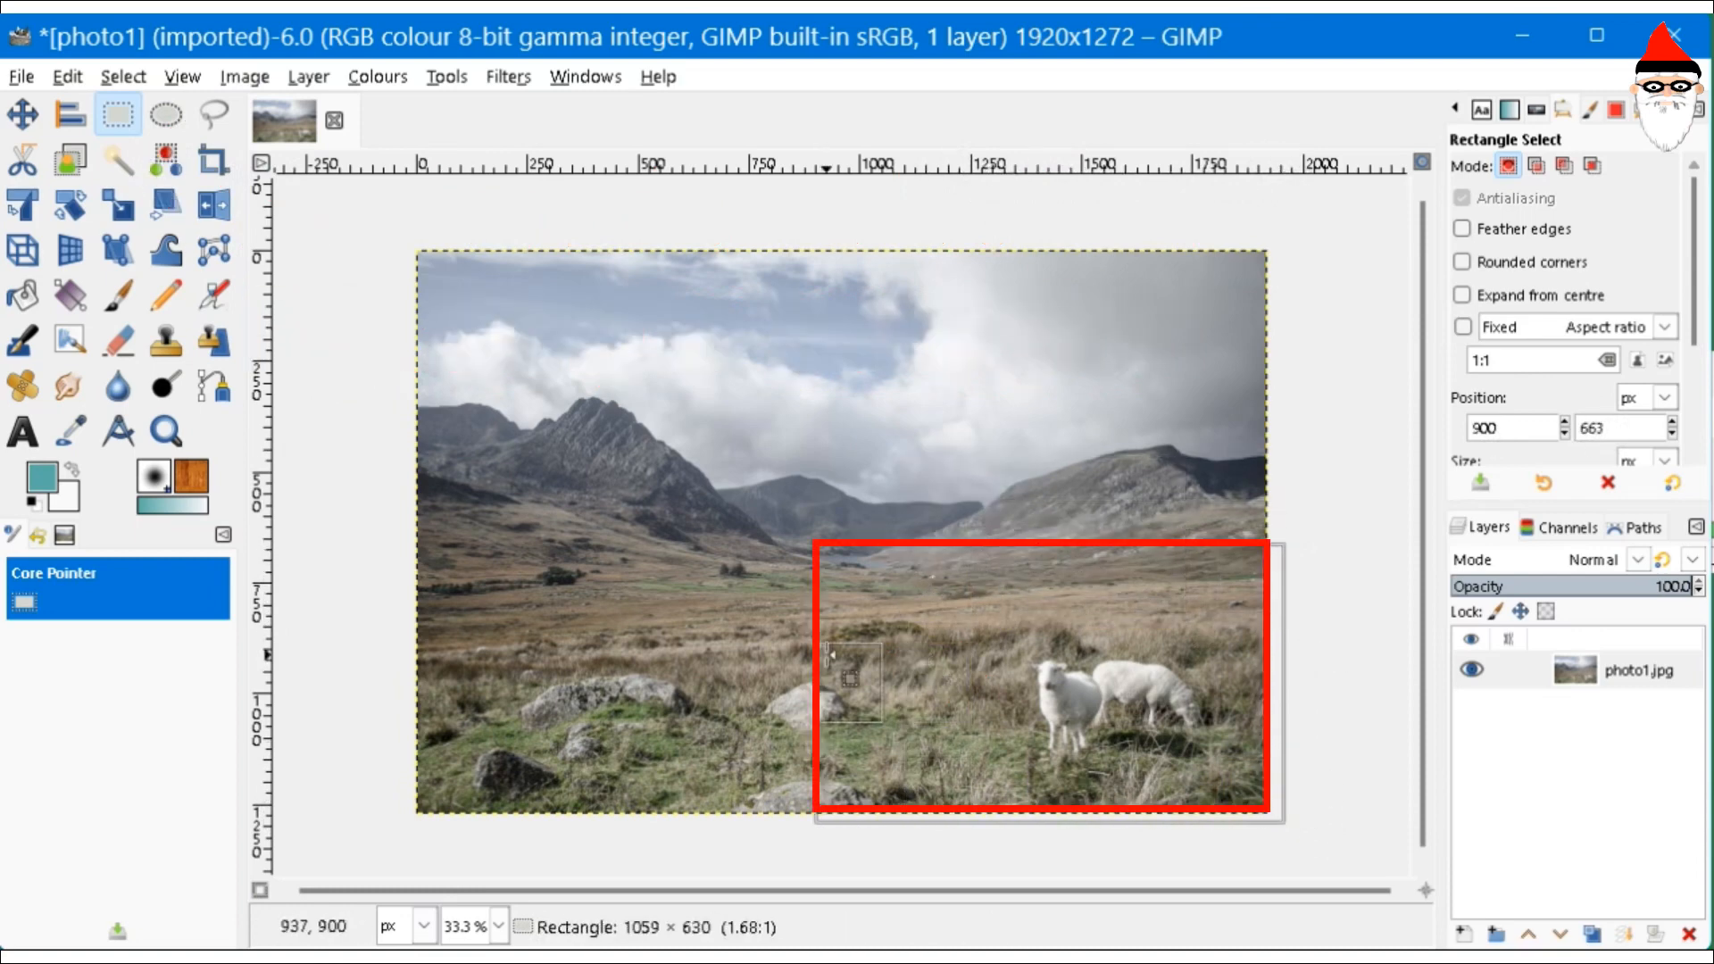
pyautogui.click(234, 77)
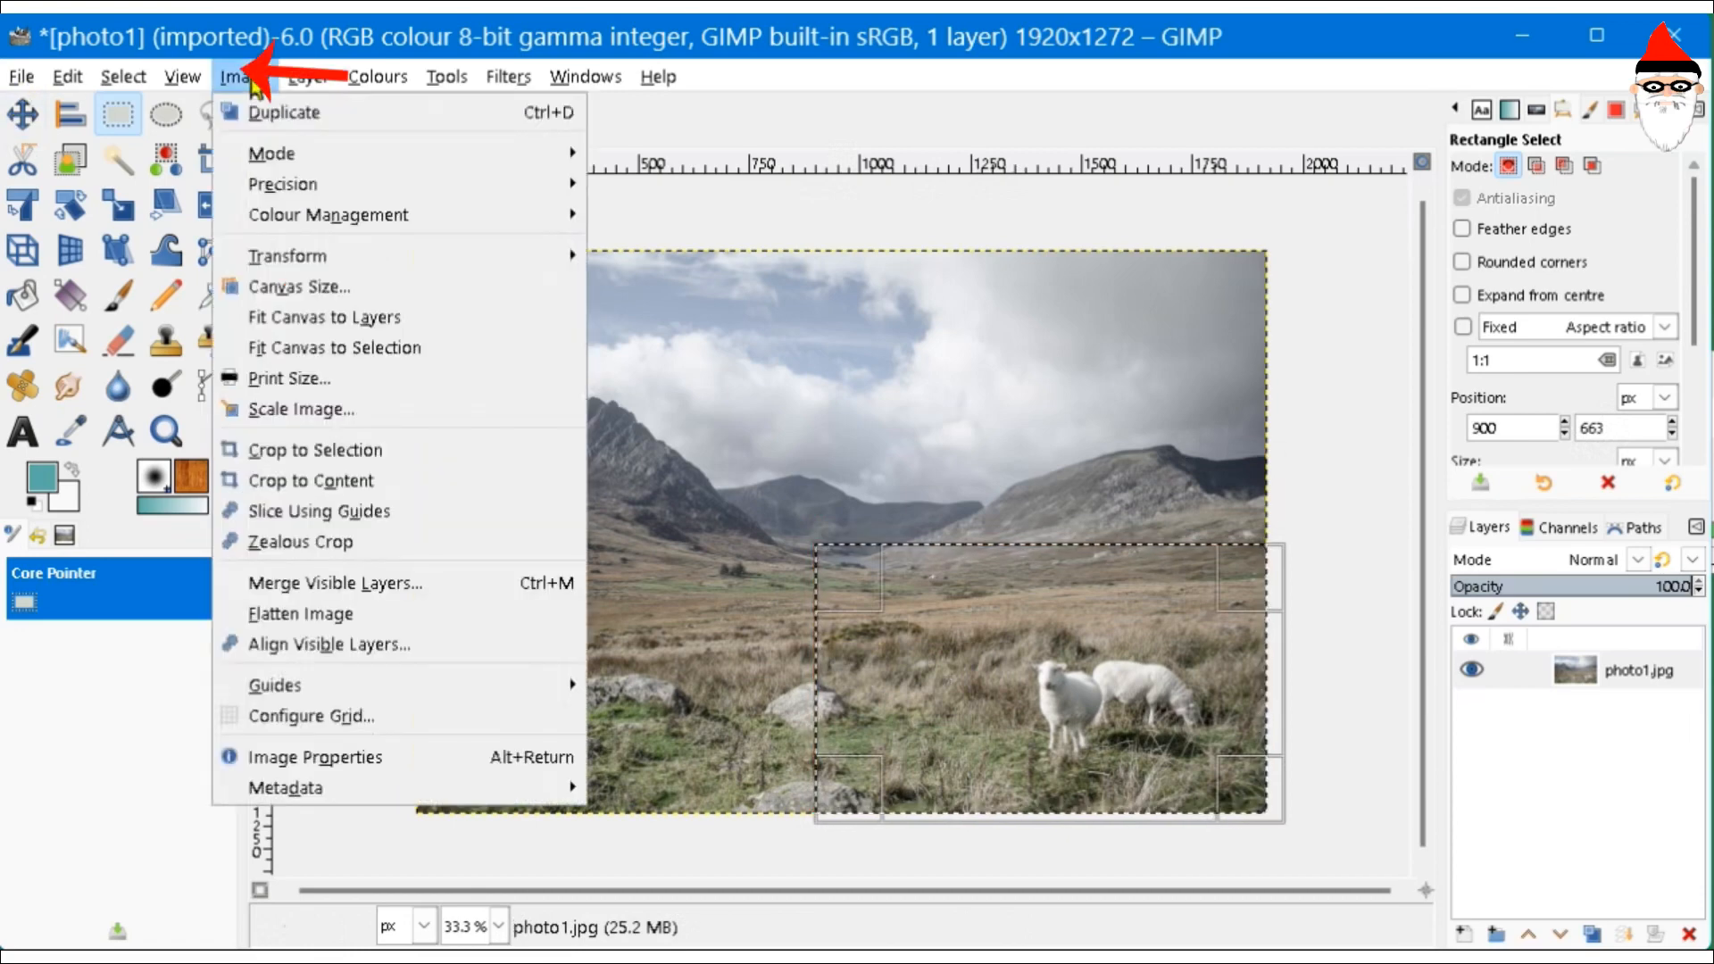
pyautogui.click(426, 452)
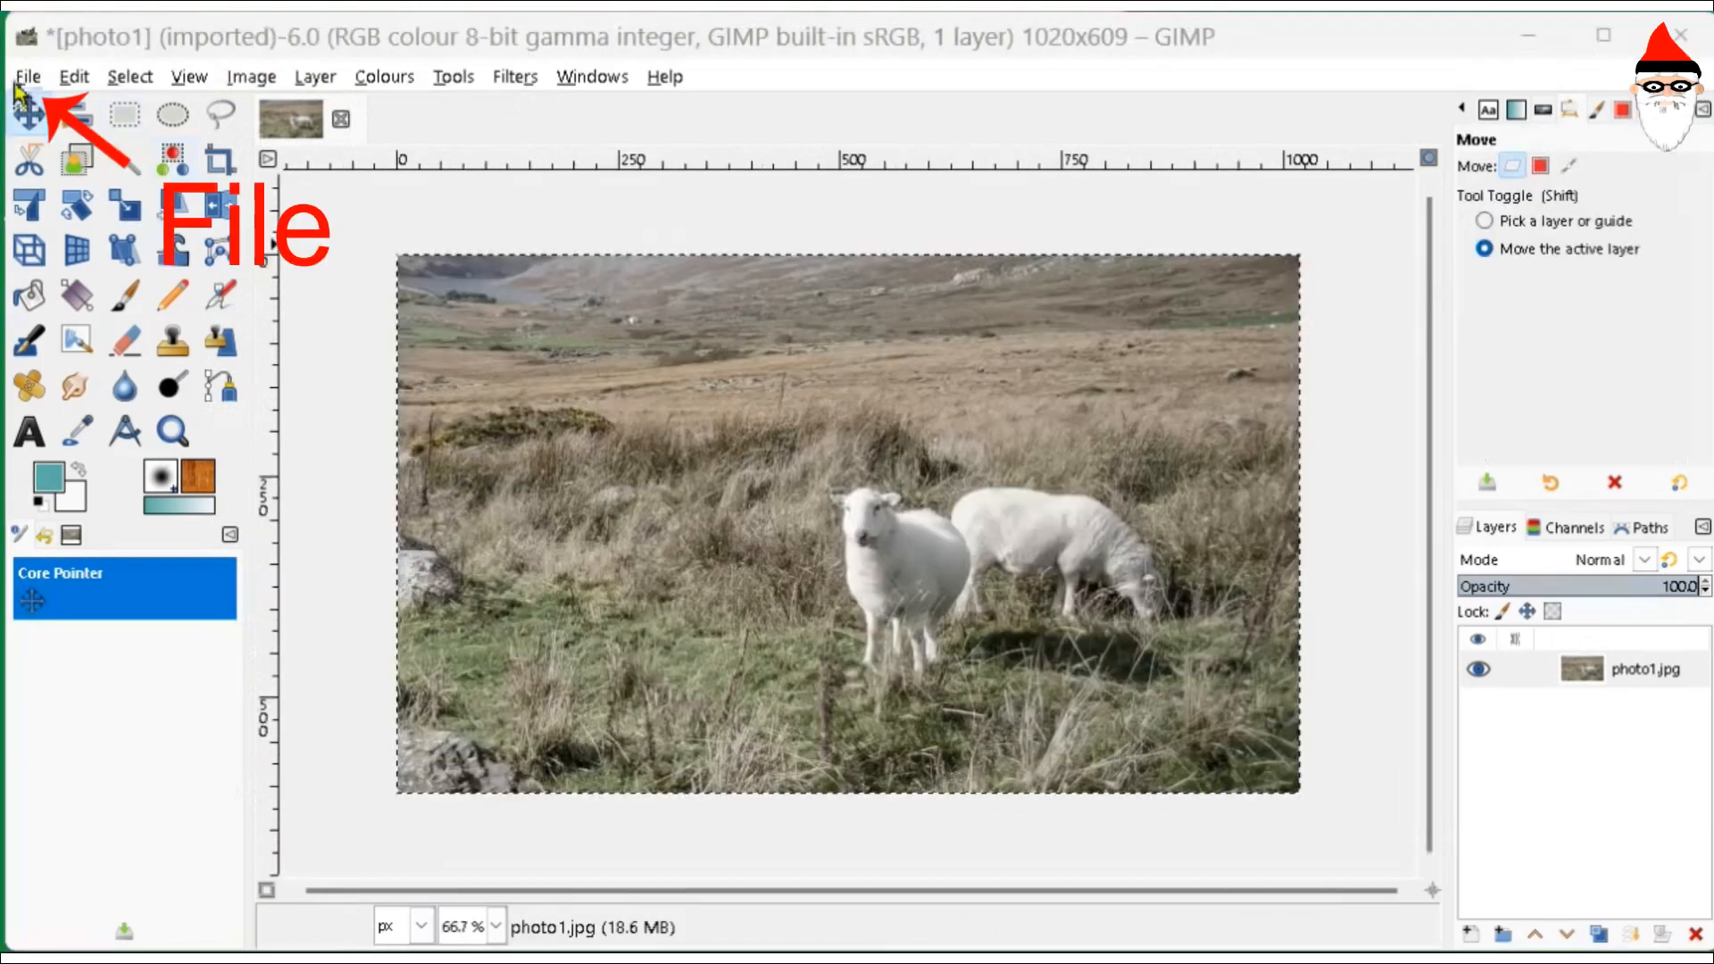
pyautogui.click(21, 75)
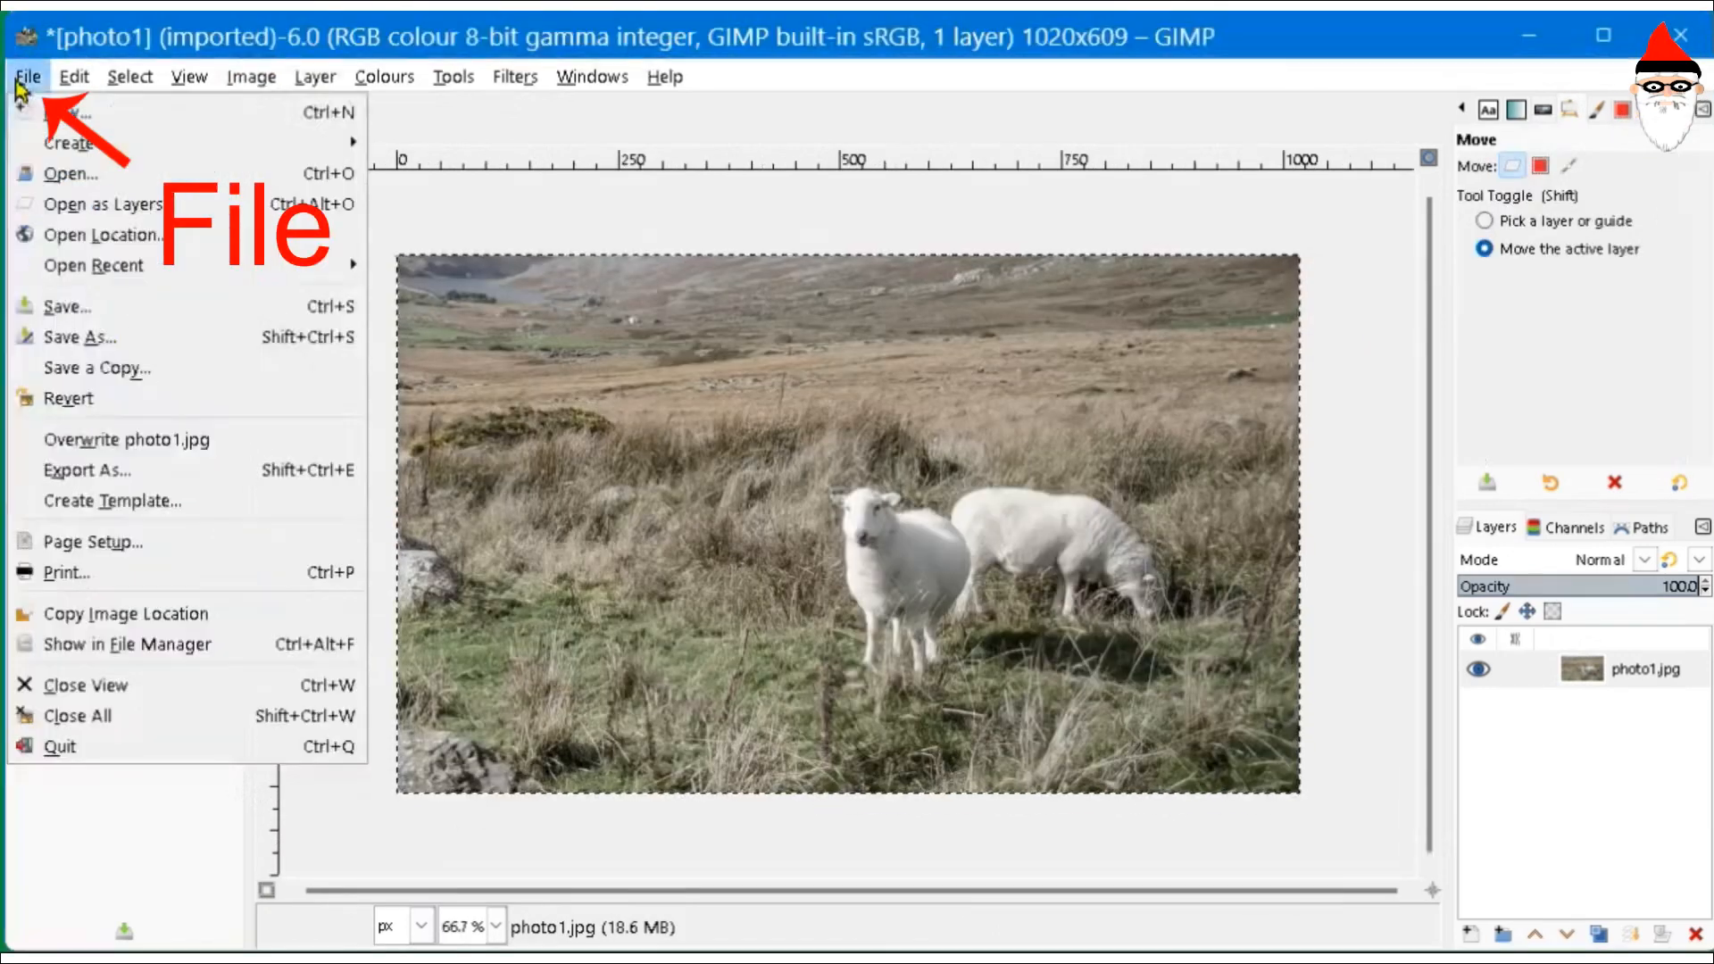
pyautogui.click(116, 471)
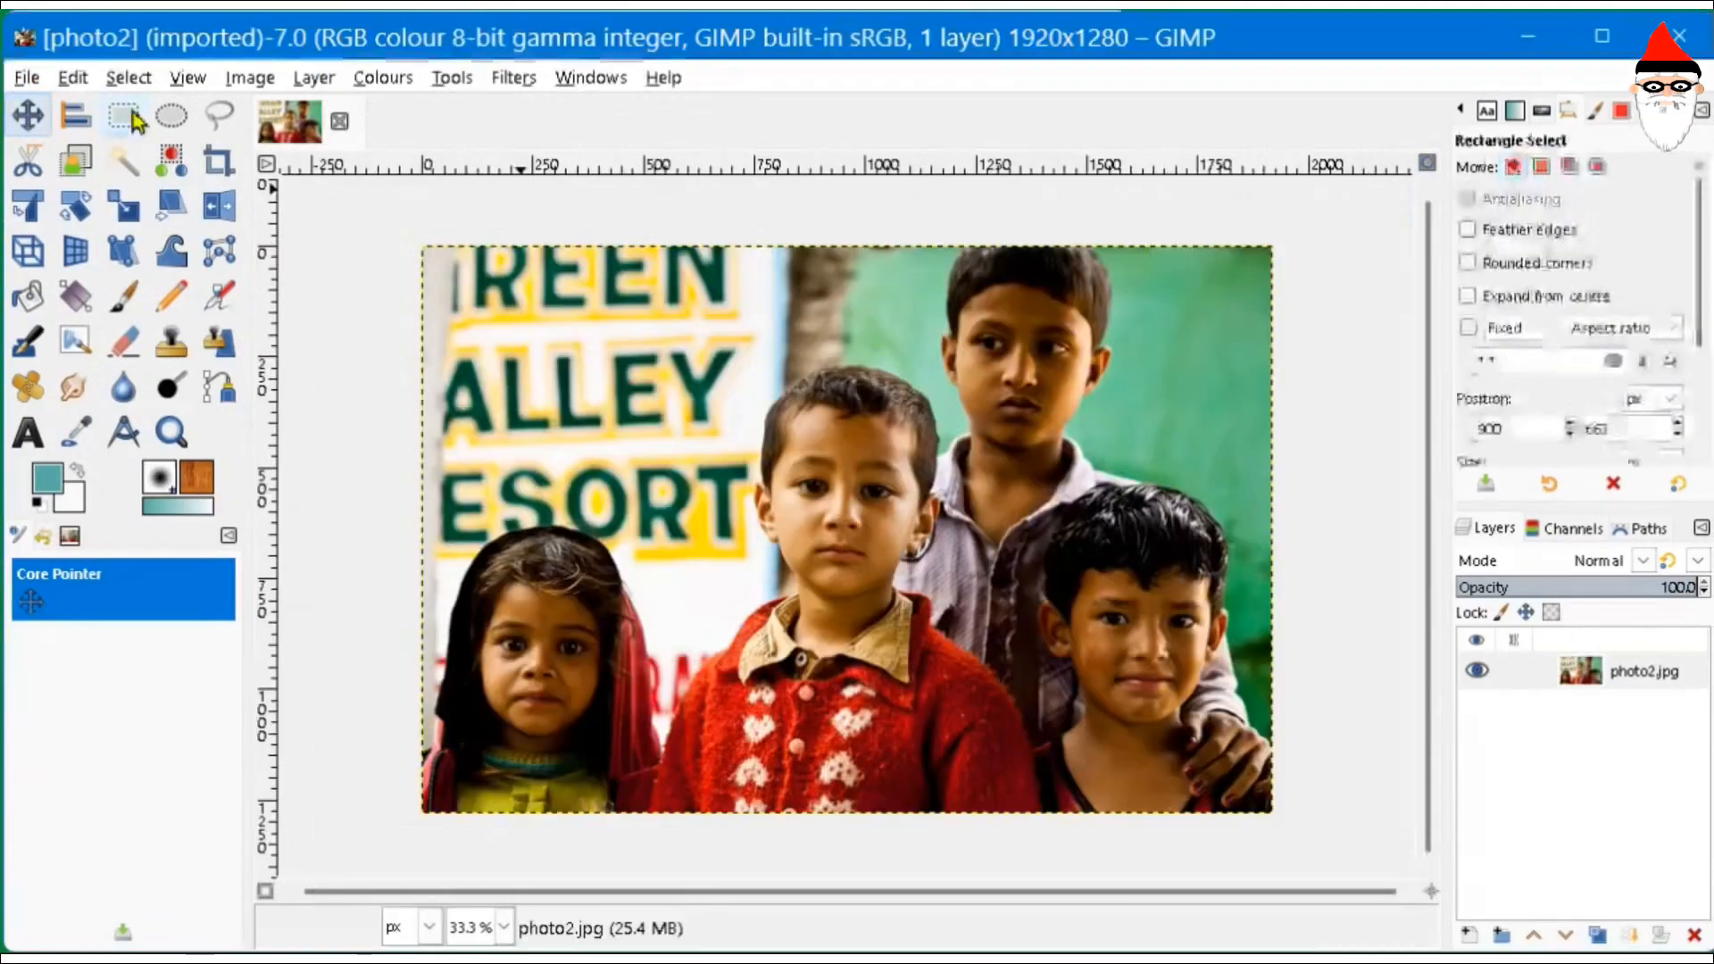
# - Copy the middle boy's head and shoulders from photo2 and paste as a new image
pyautogui.moveTo(715, 339); pyautogui.dragTo(979, 672)
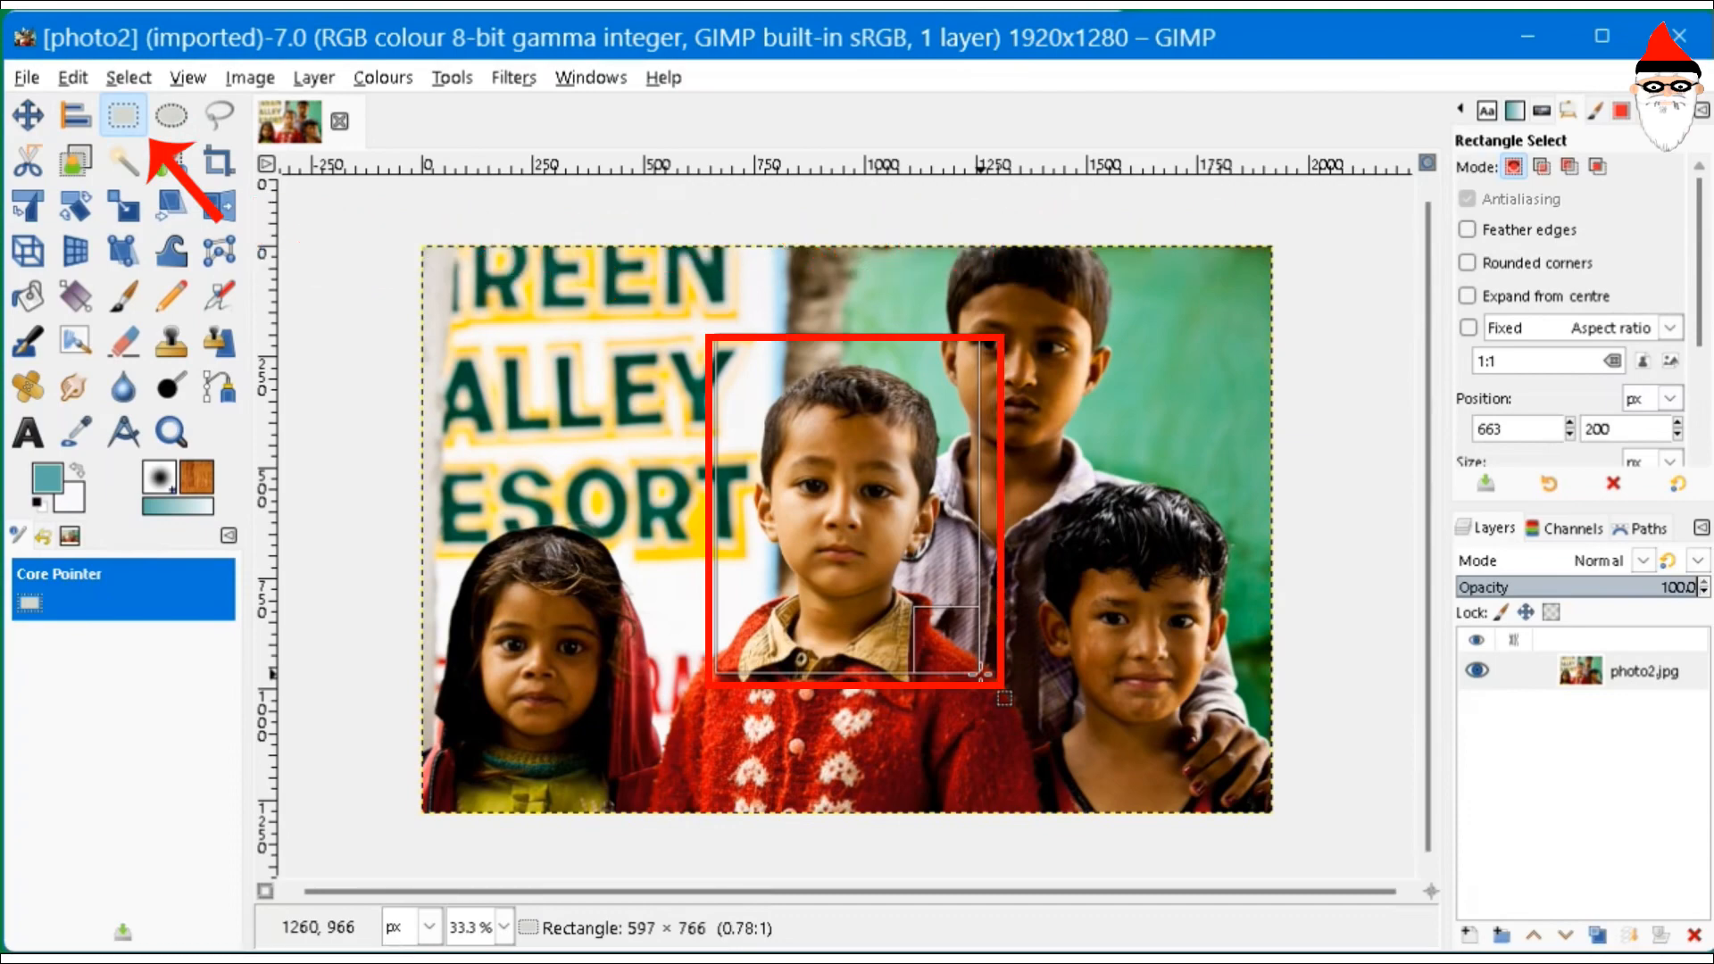
pyautogui.click(72, 78)
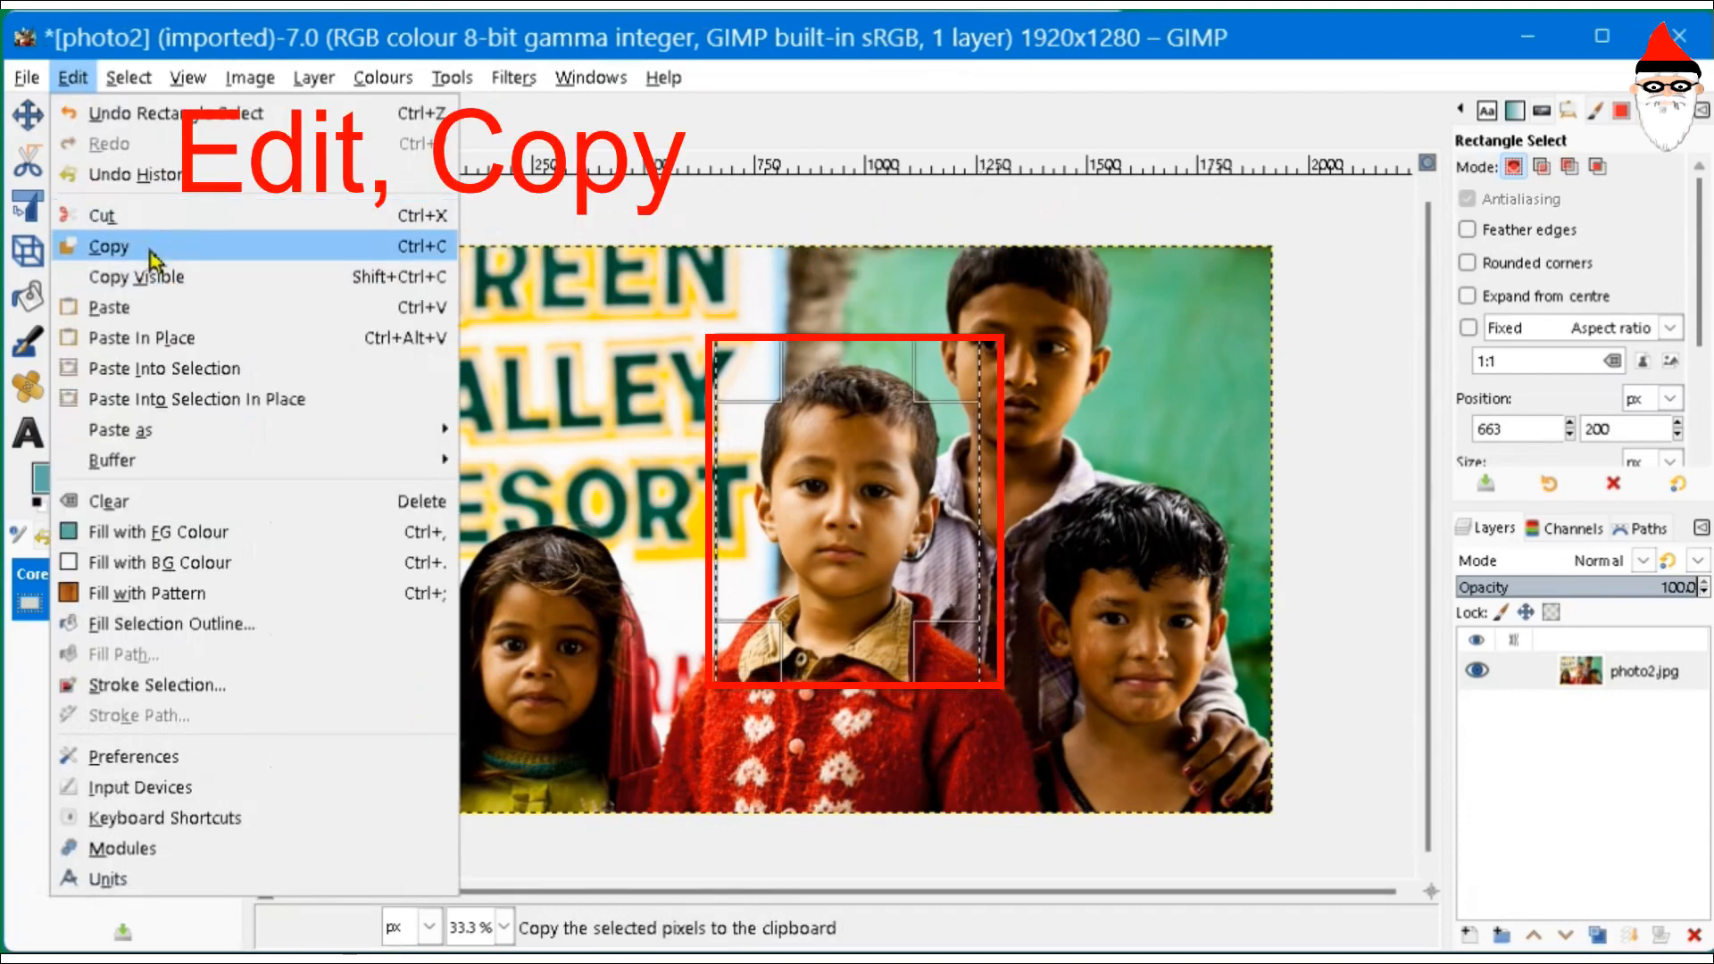
pyautogui.click(111, 239)
pyautogui.click(73, 77)
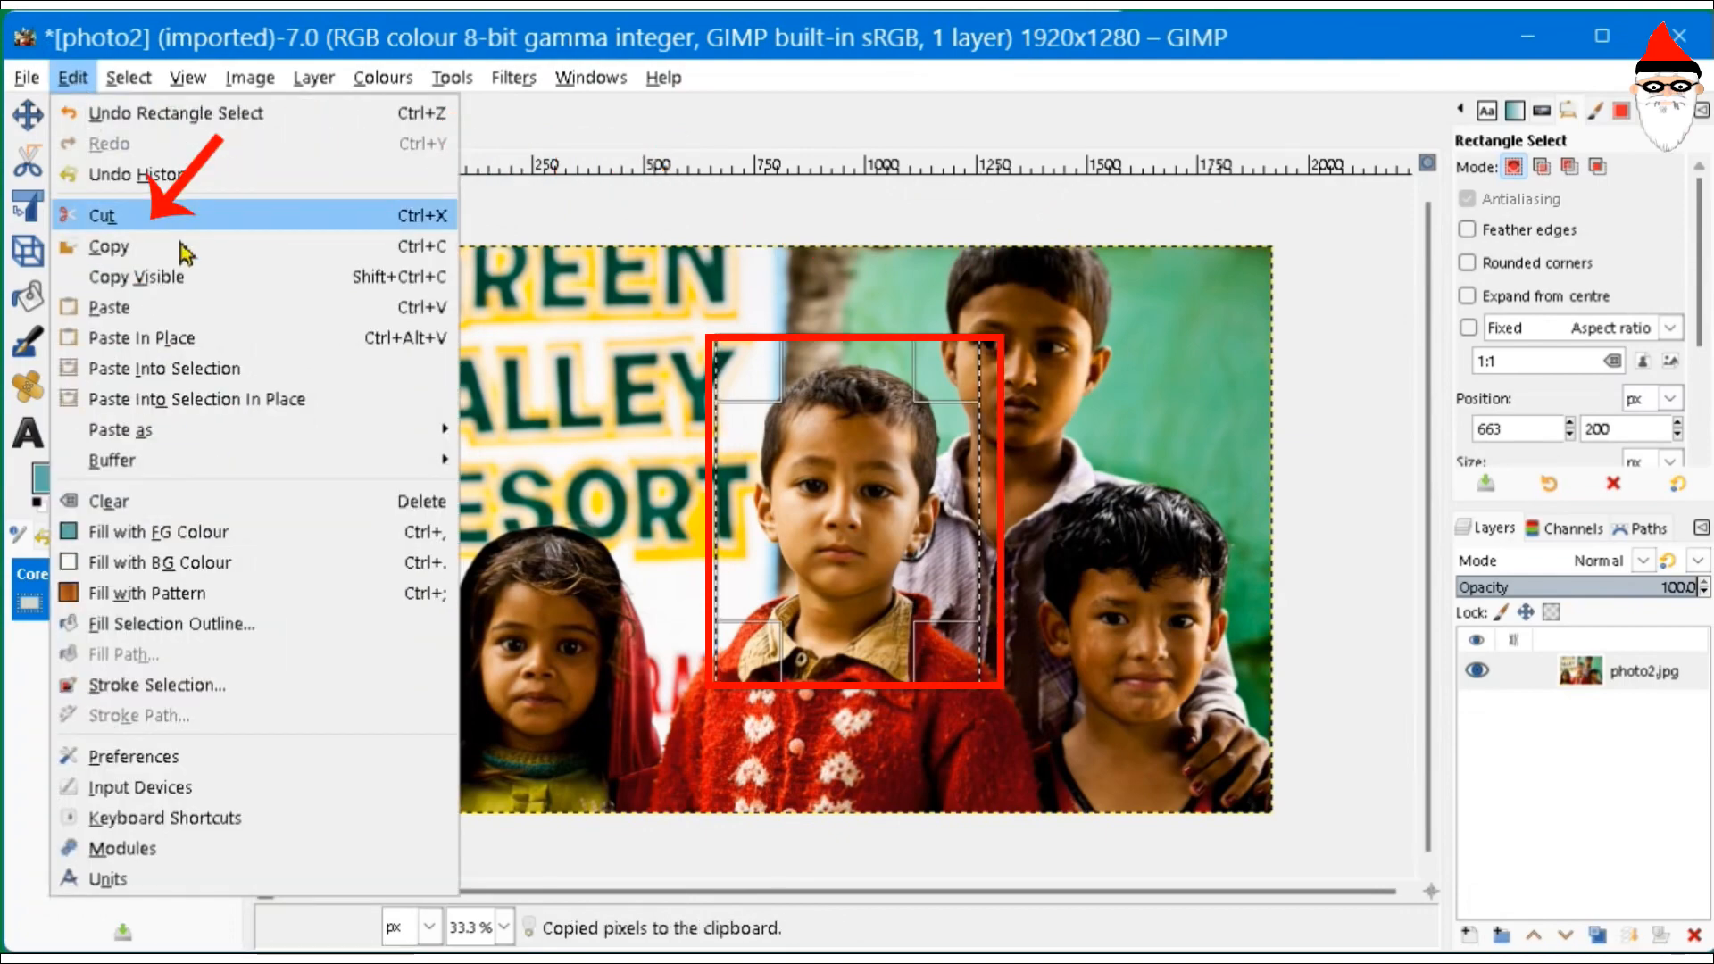
pyautogui.moveTo(254, 432)
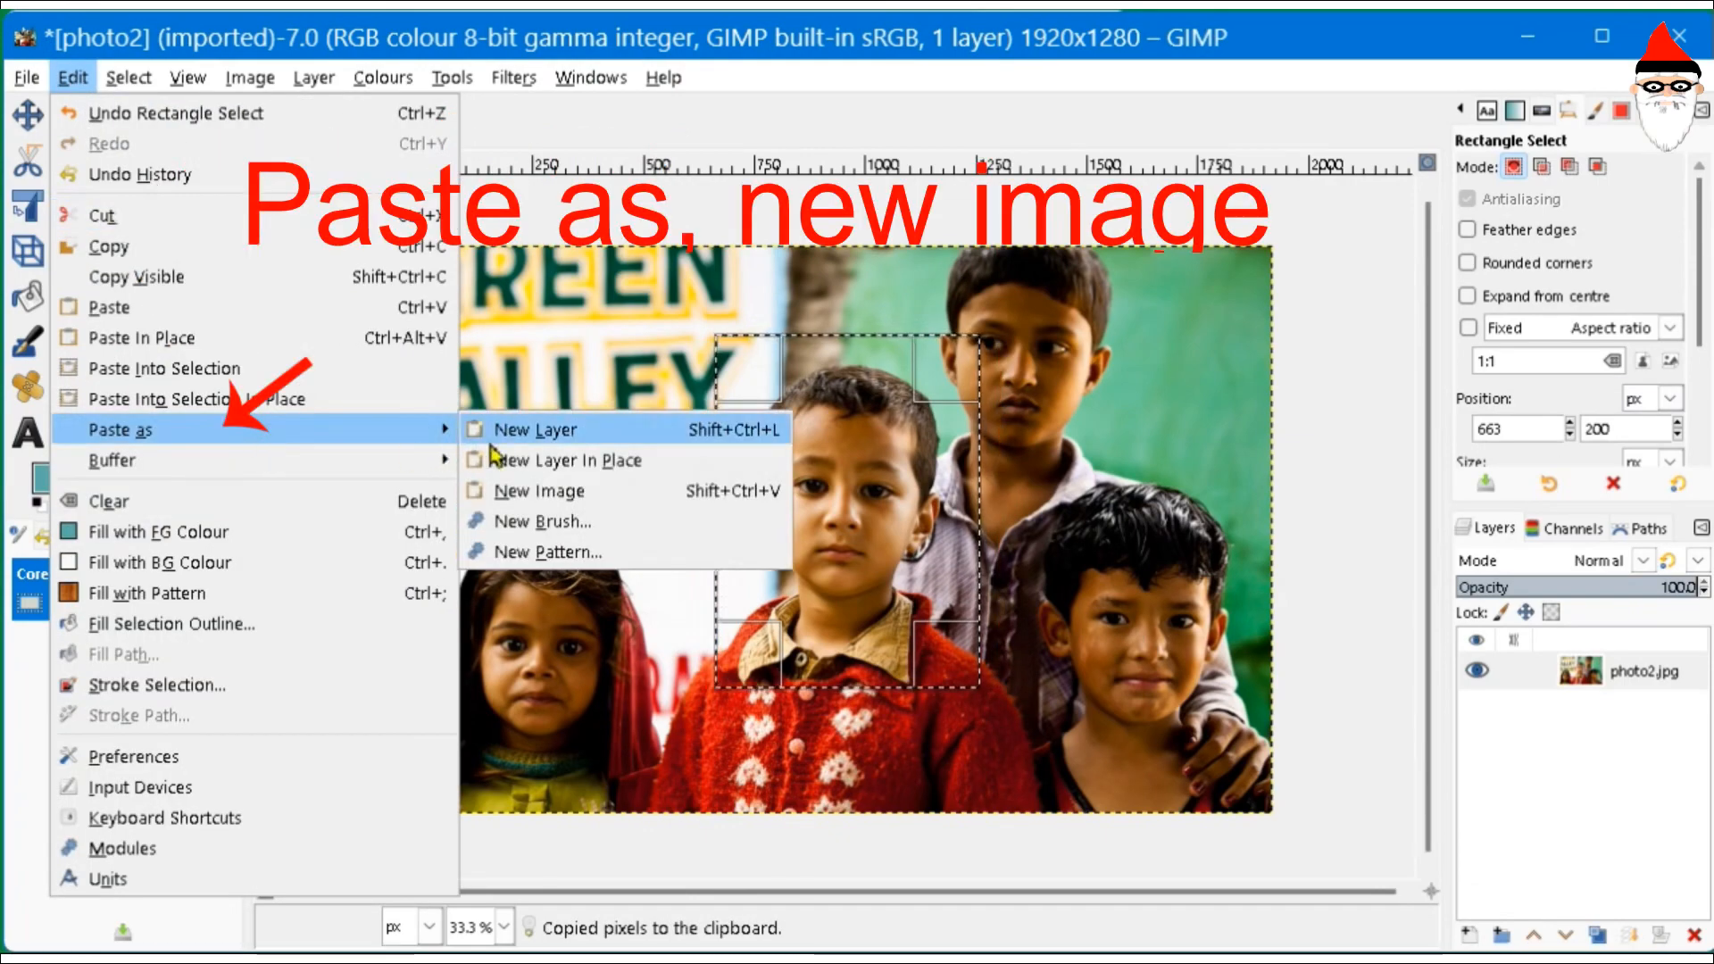
pyautogui.click(616, 490)
pyautogui.click(27, 78)
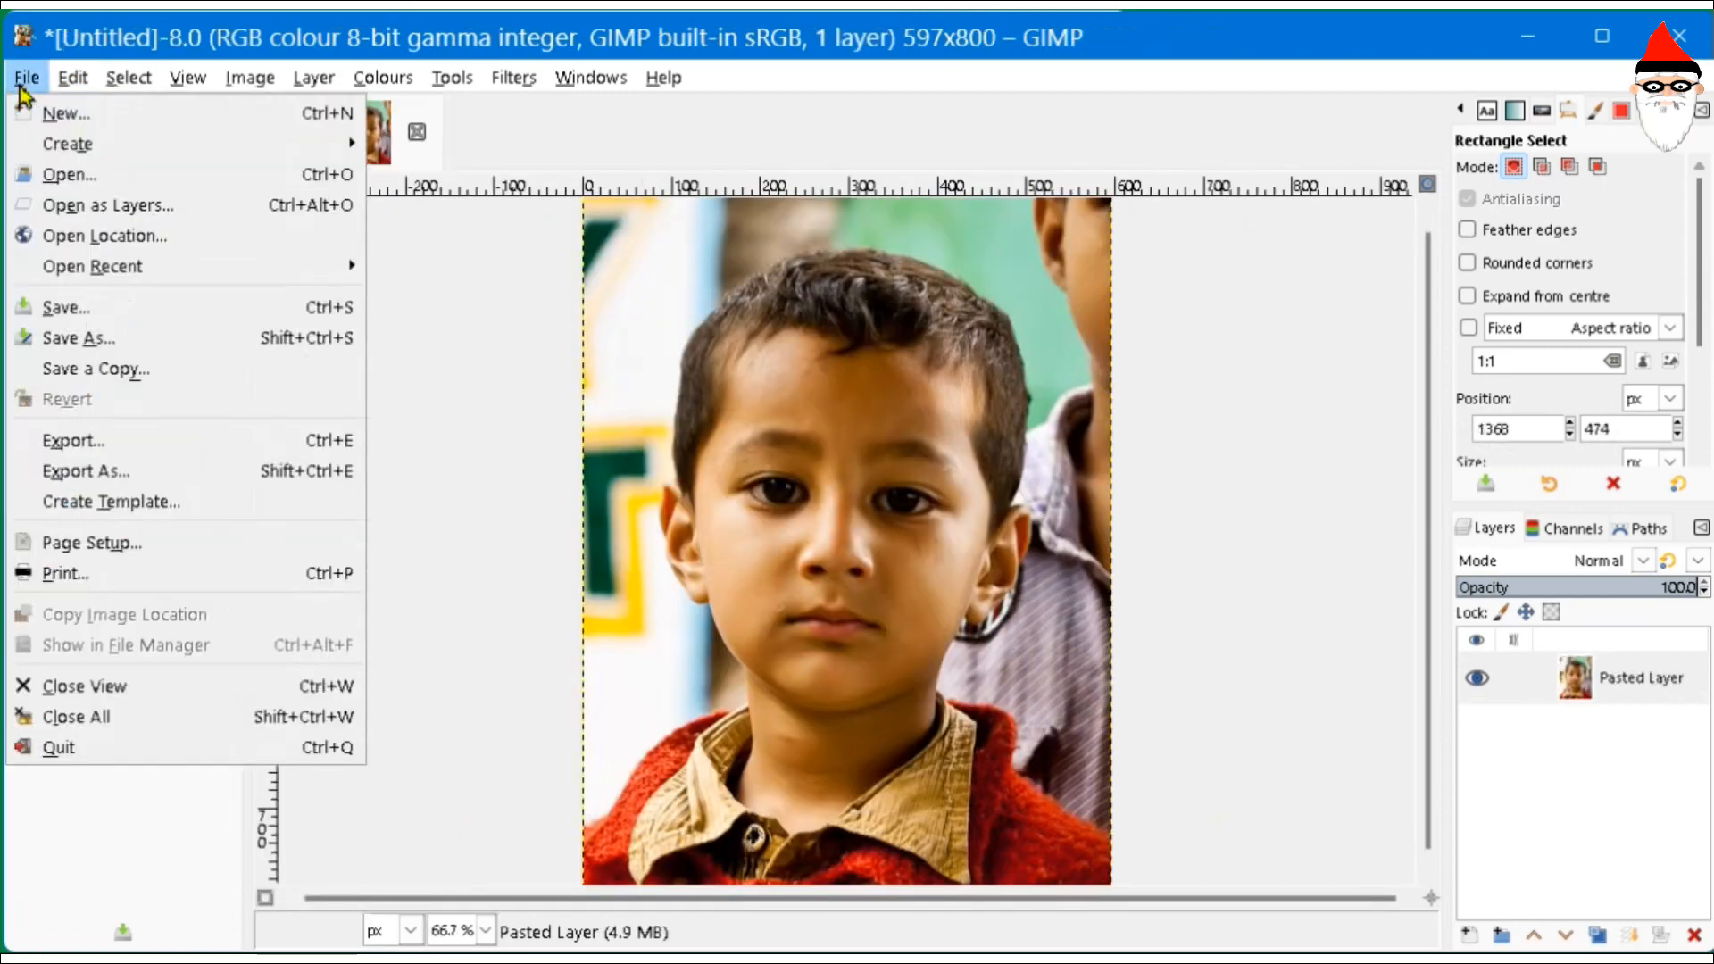
# - Open the Export Image dialog for the pasted boy image
pyautogui.click(71, 467)
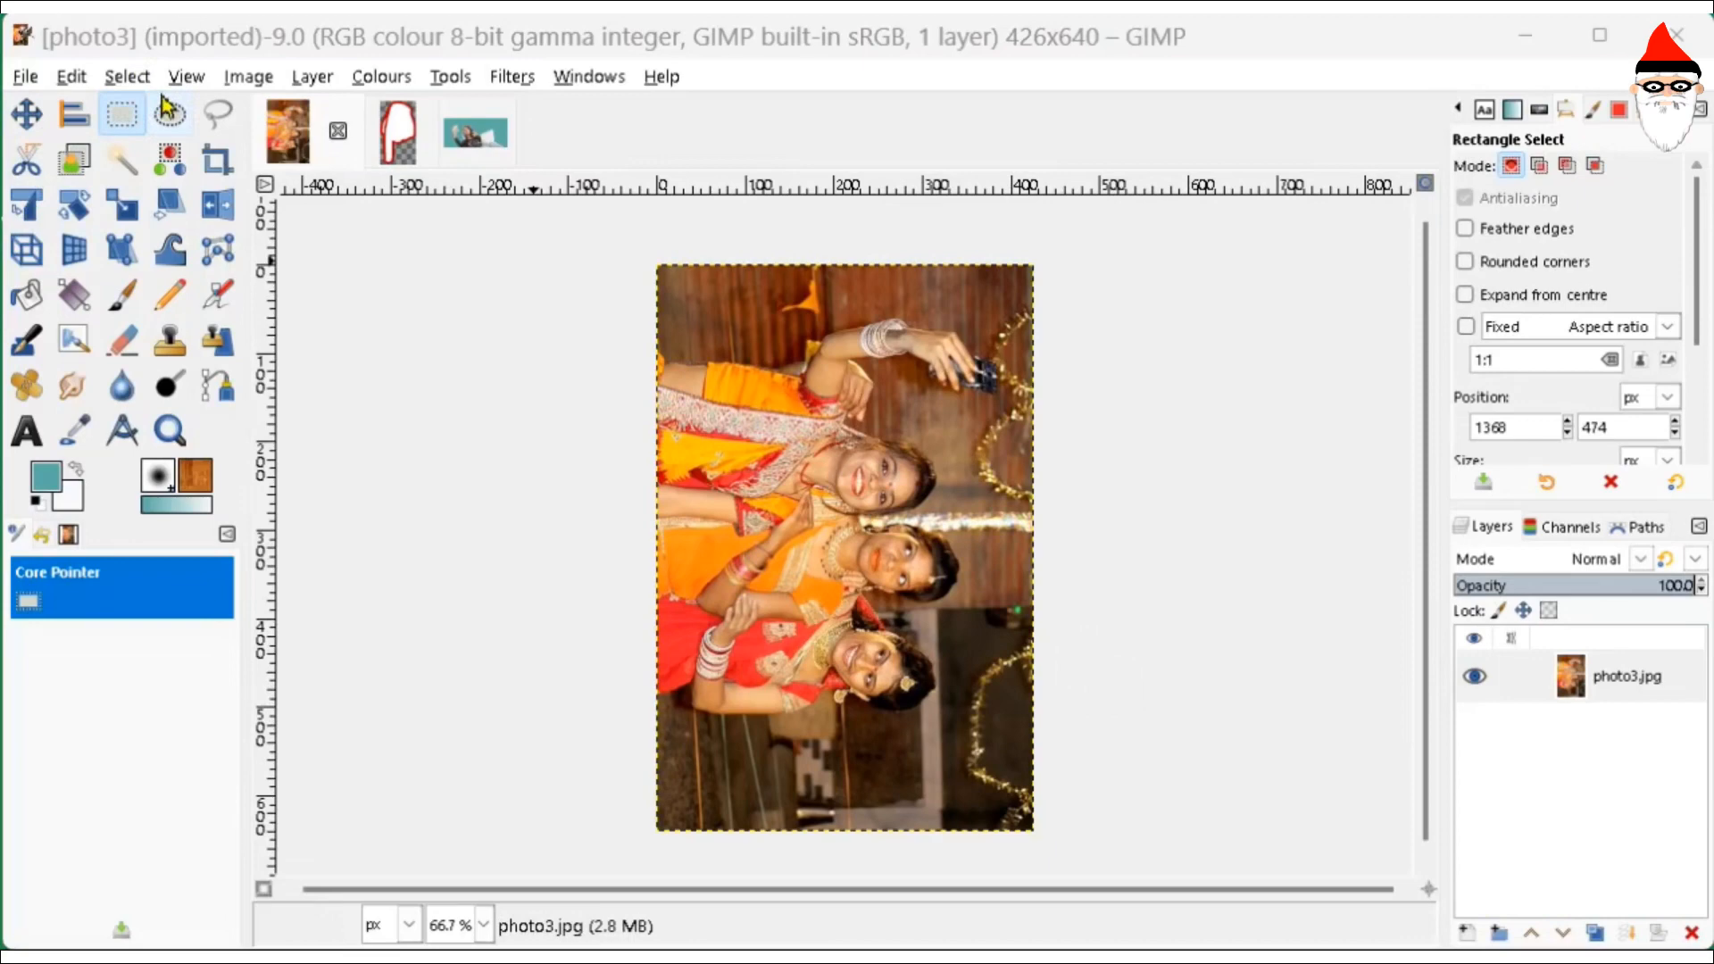
# - Rotate photo3 90° anti-clockwise so it stands upright at 640x426
pyautogui.click(239, 82)
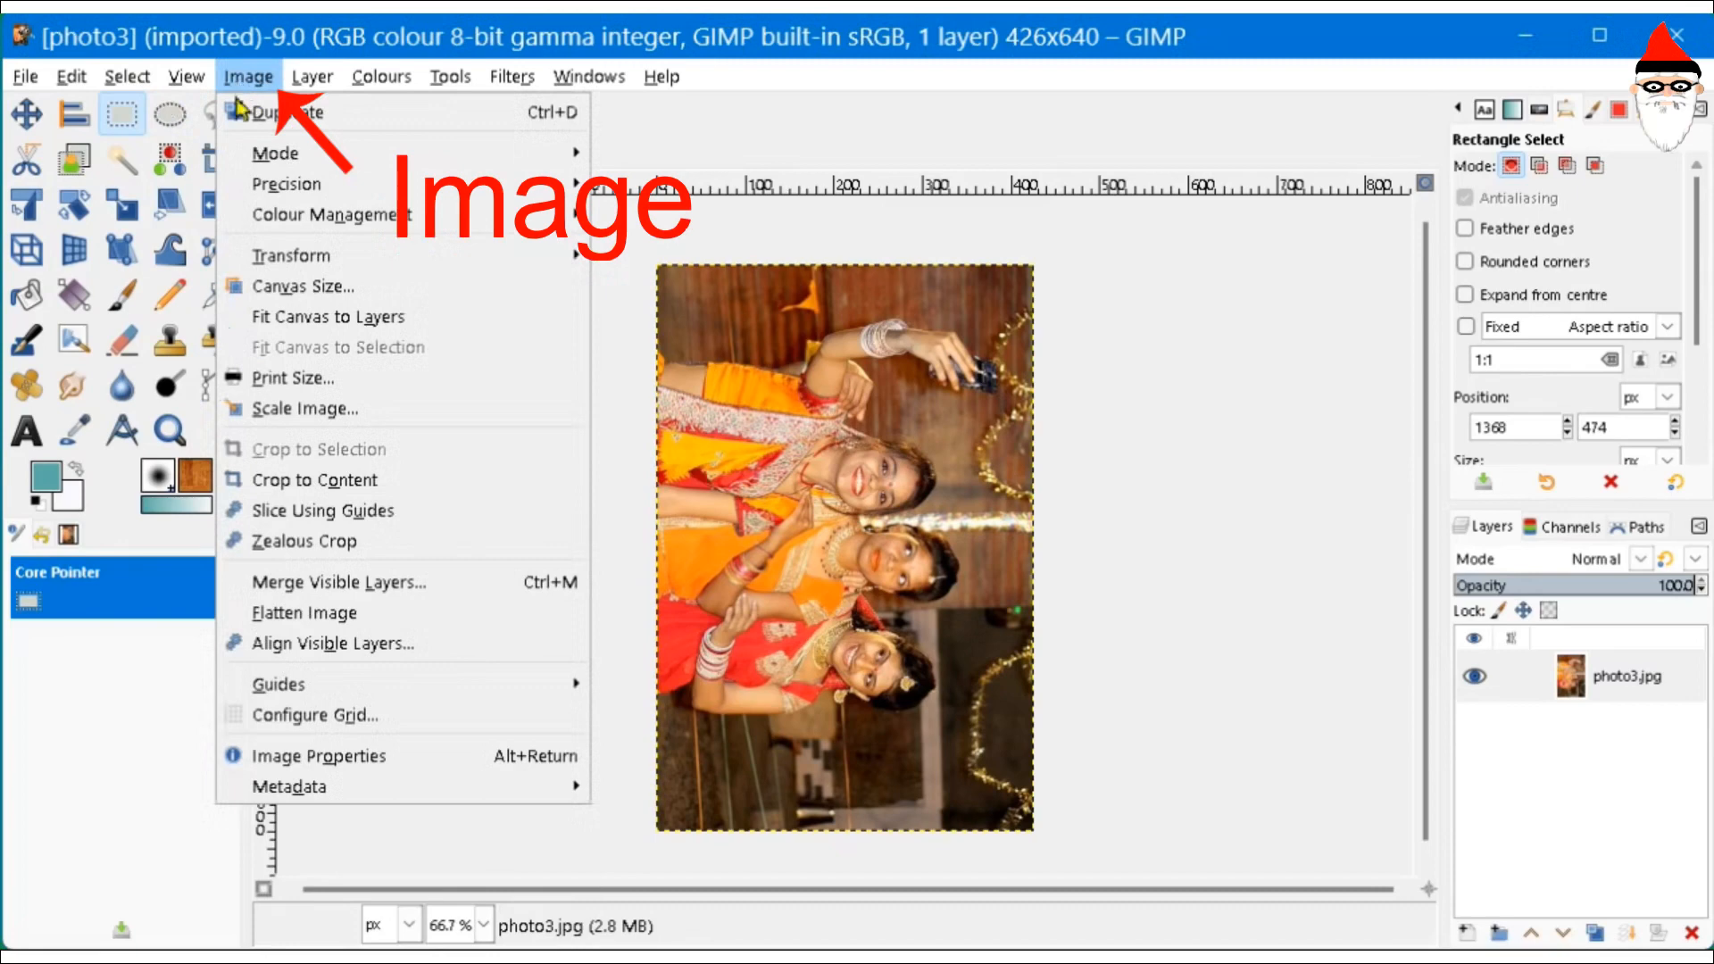
pyautogui.moveTo(360, 268)
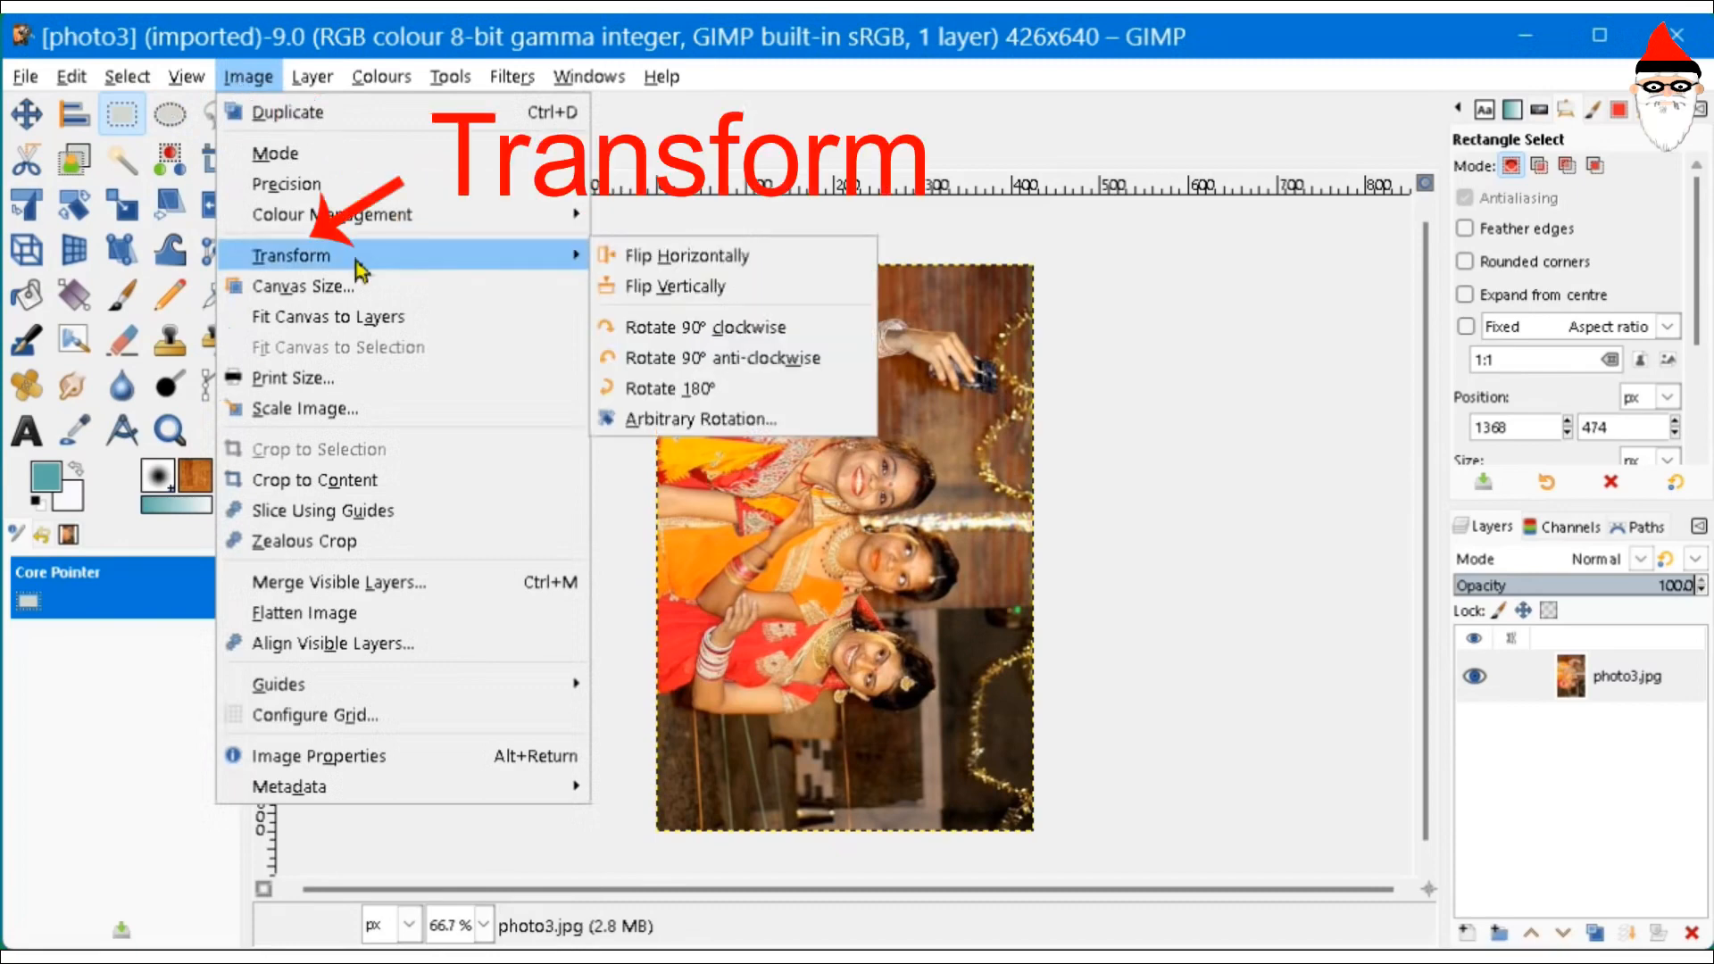
pyautogui.click(772, 366)
# - Flip photo3 vertically, then switch to the photo4 hand drawing
pyautogui.click(244, 86)
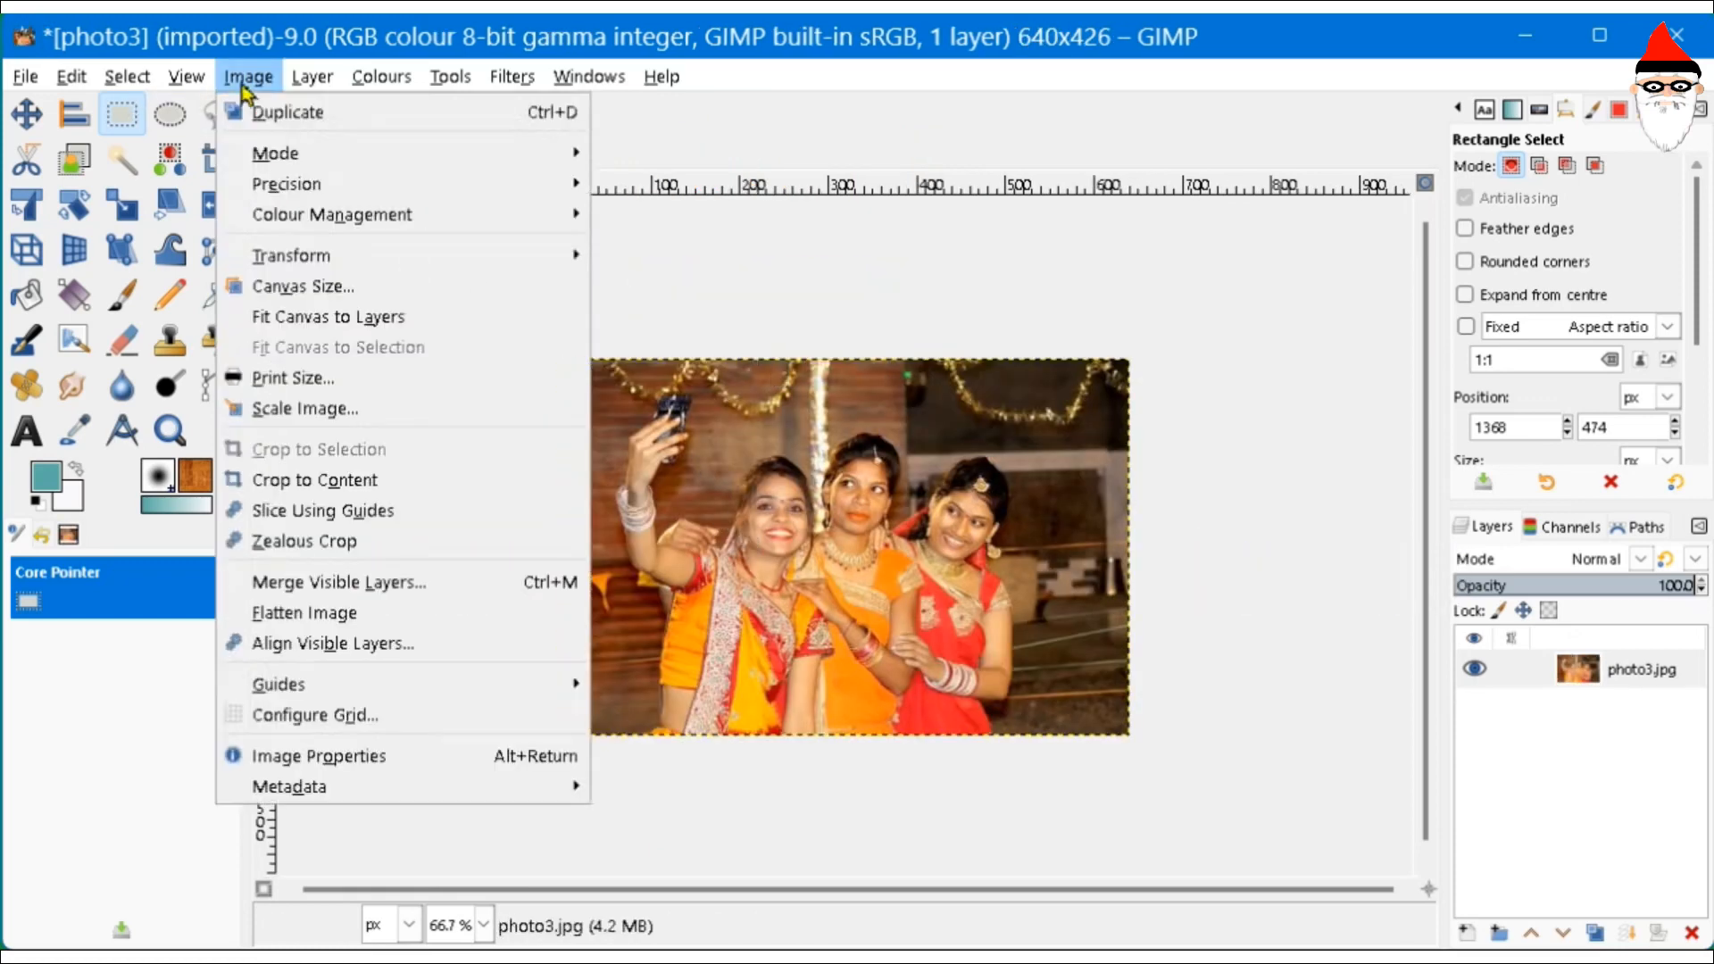
pyautogui.moveTo(401, 255)
pyautogui.click(754, 310)
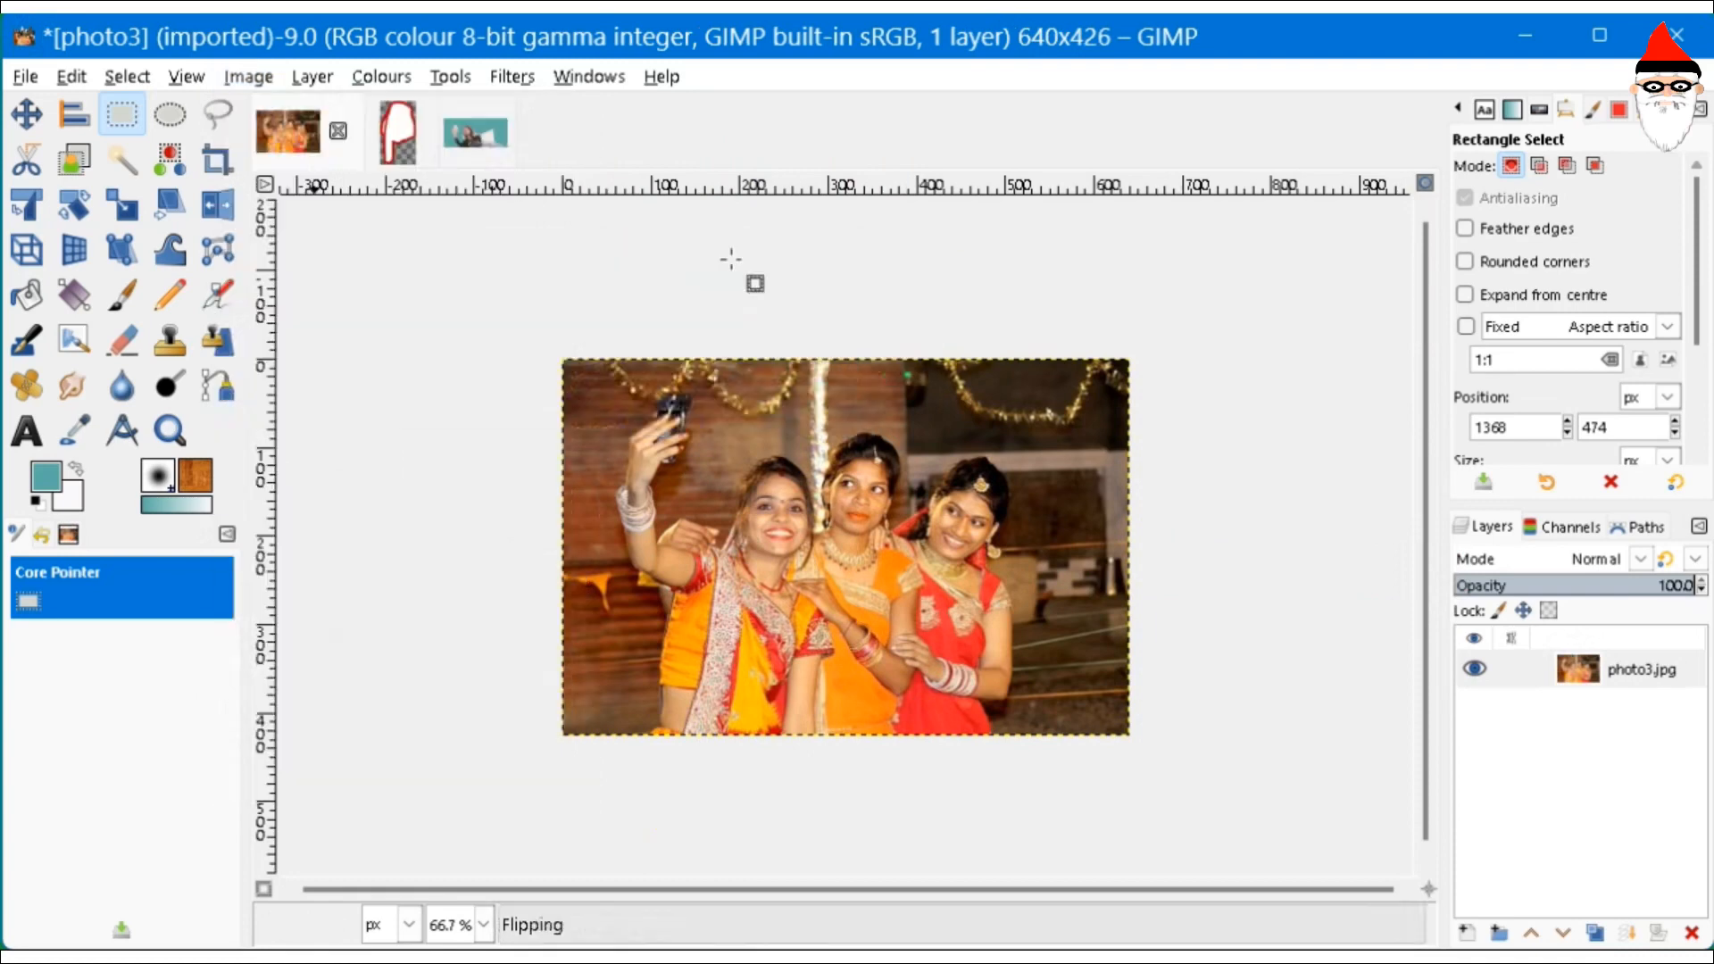
pyautogui.click(397, 133)
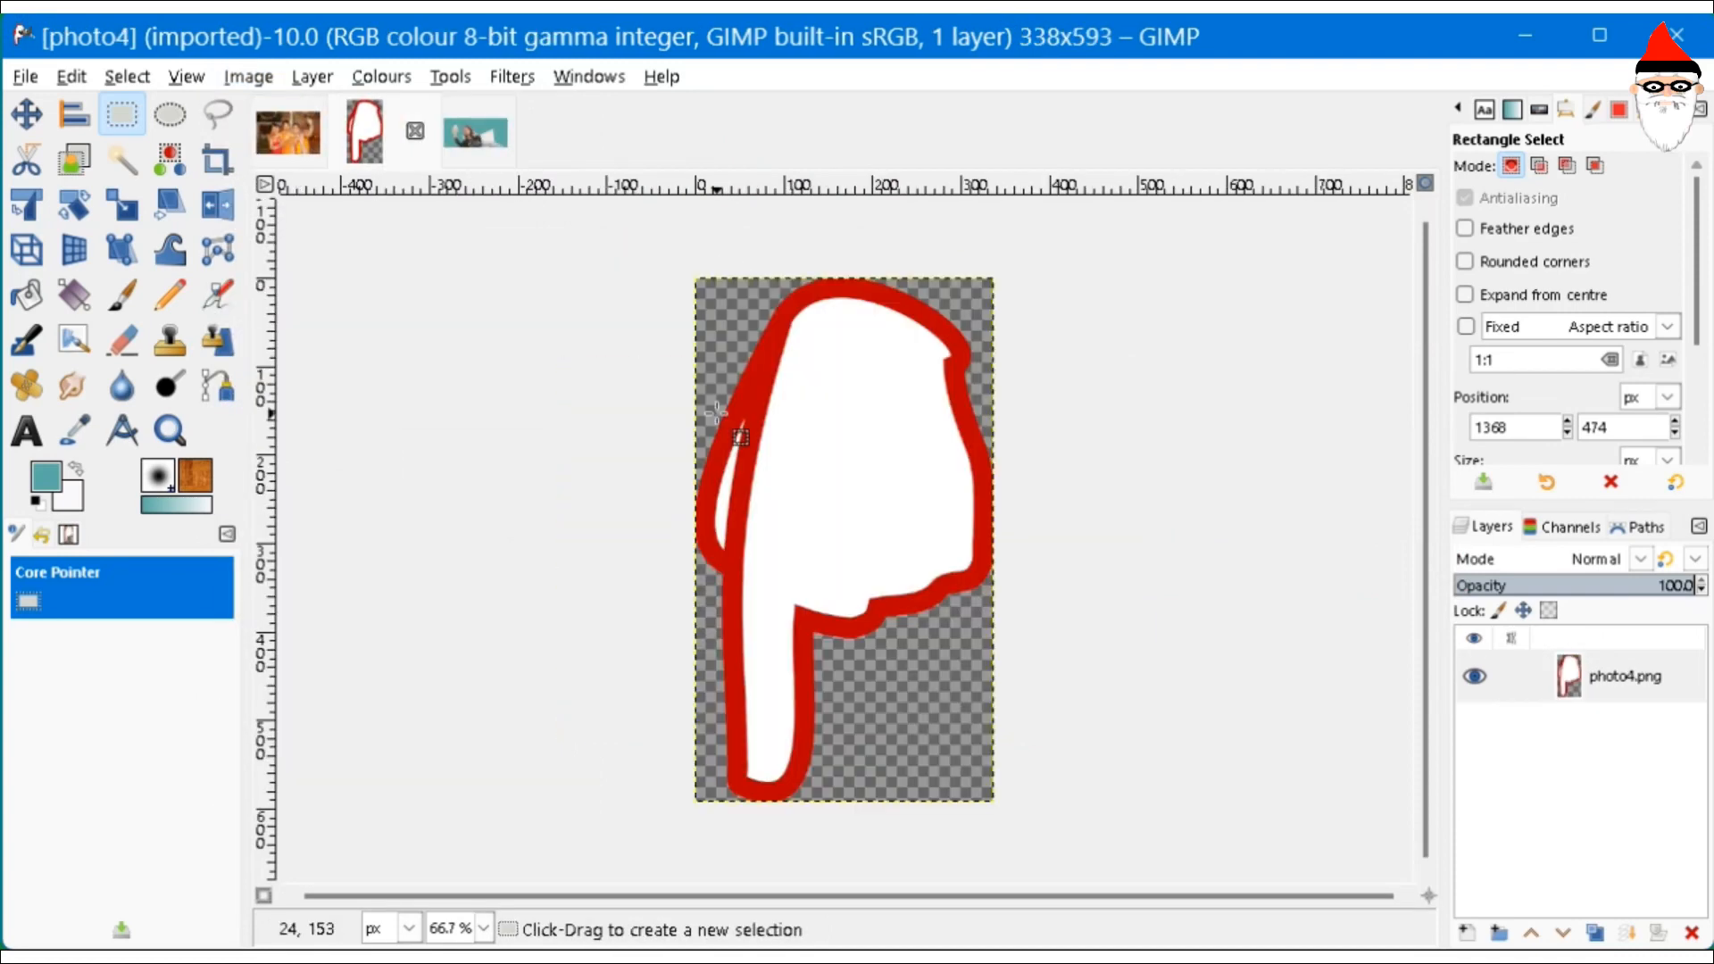
# - Flip the photo4 hand drawing vertically so it points up, then switch to photo5
pyautogui.click(246, 78)
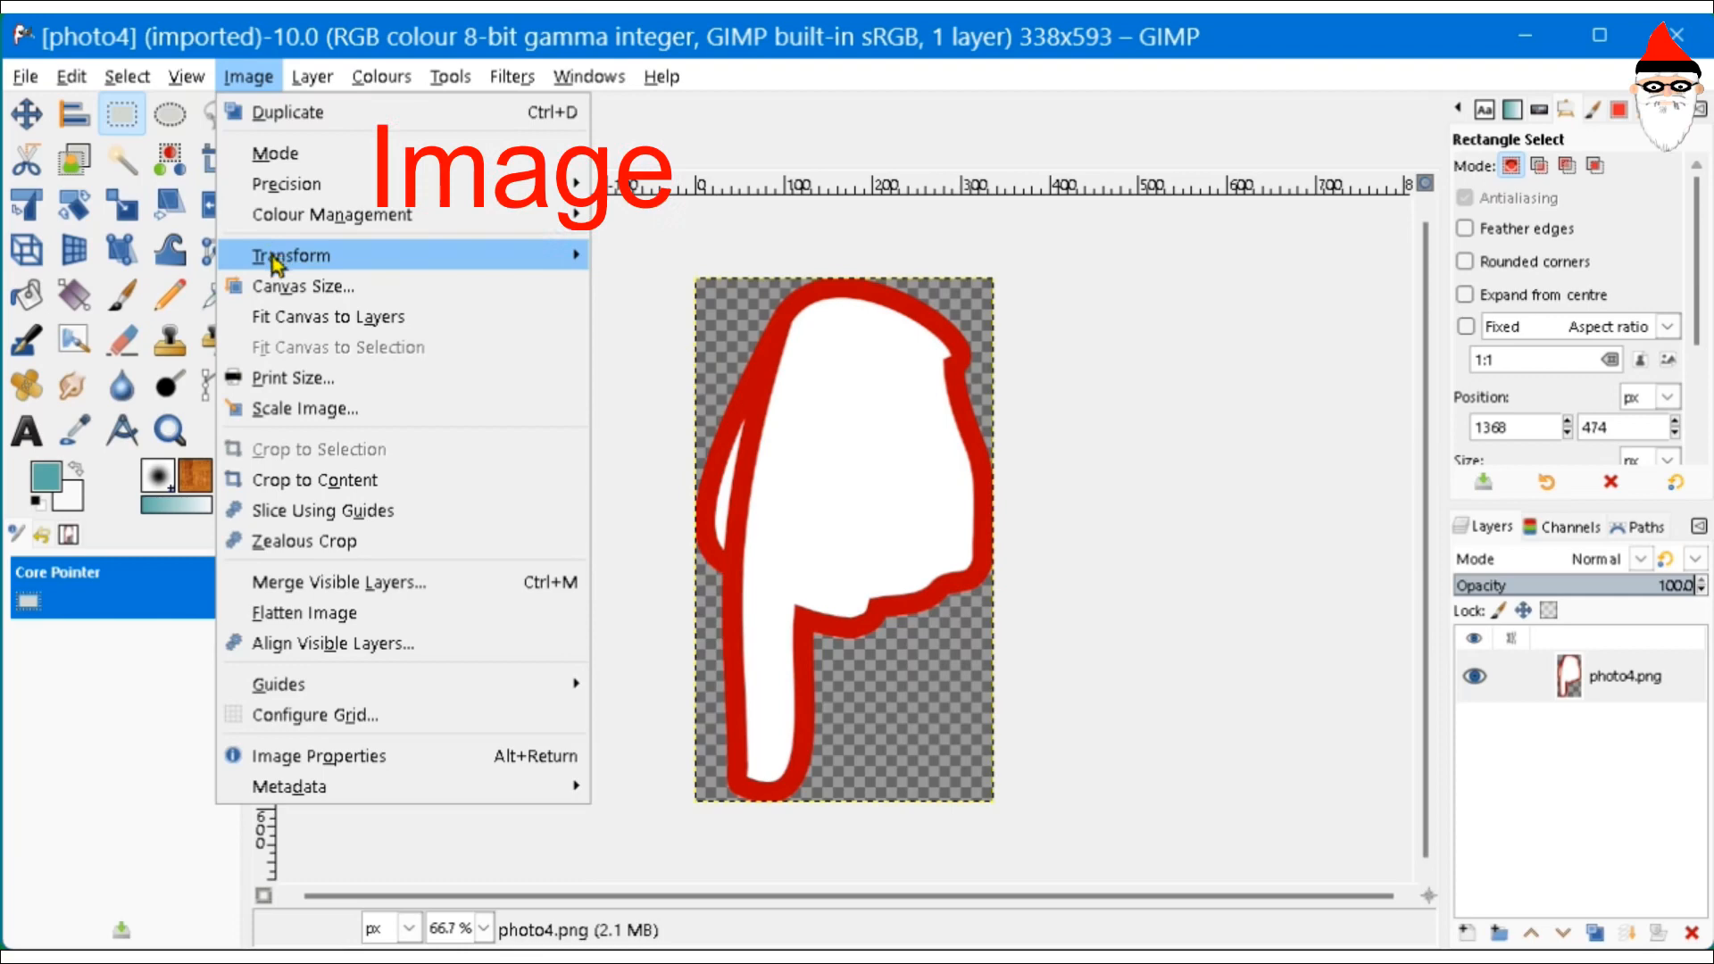
pyautogui.moveTo(278, 265)
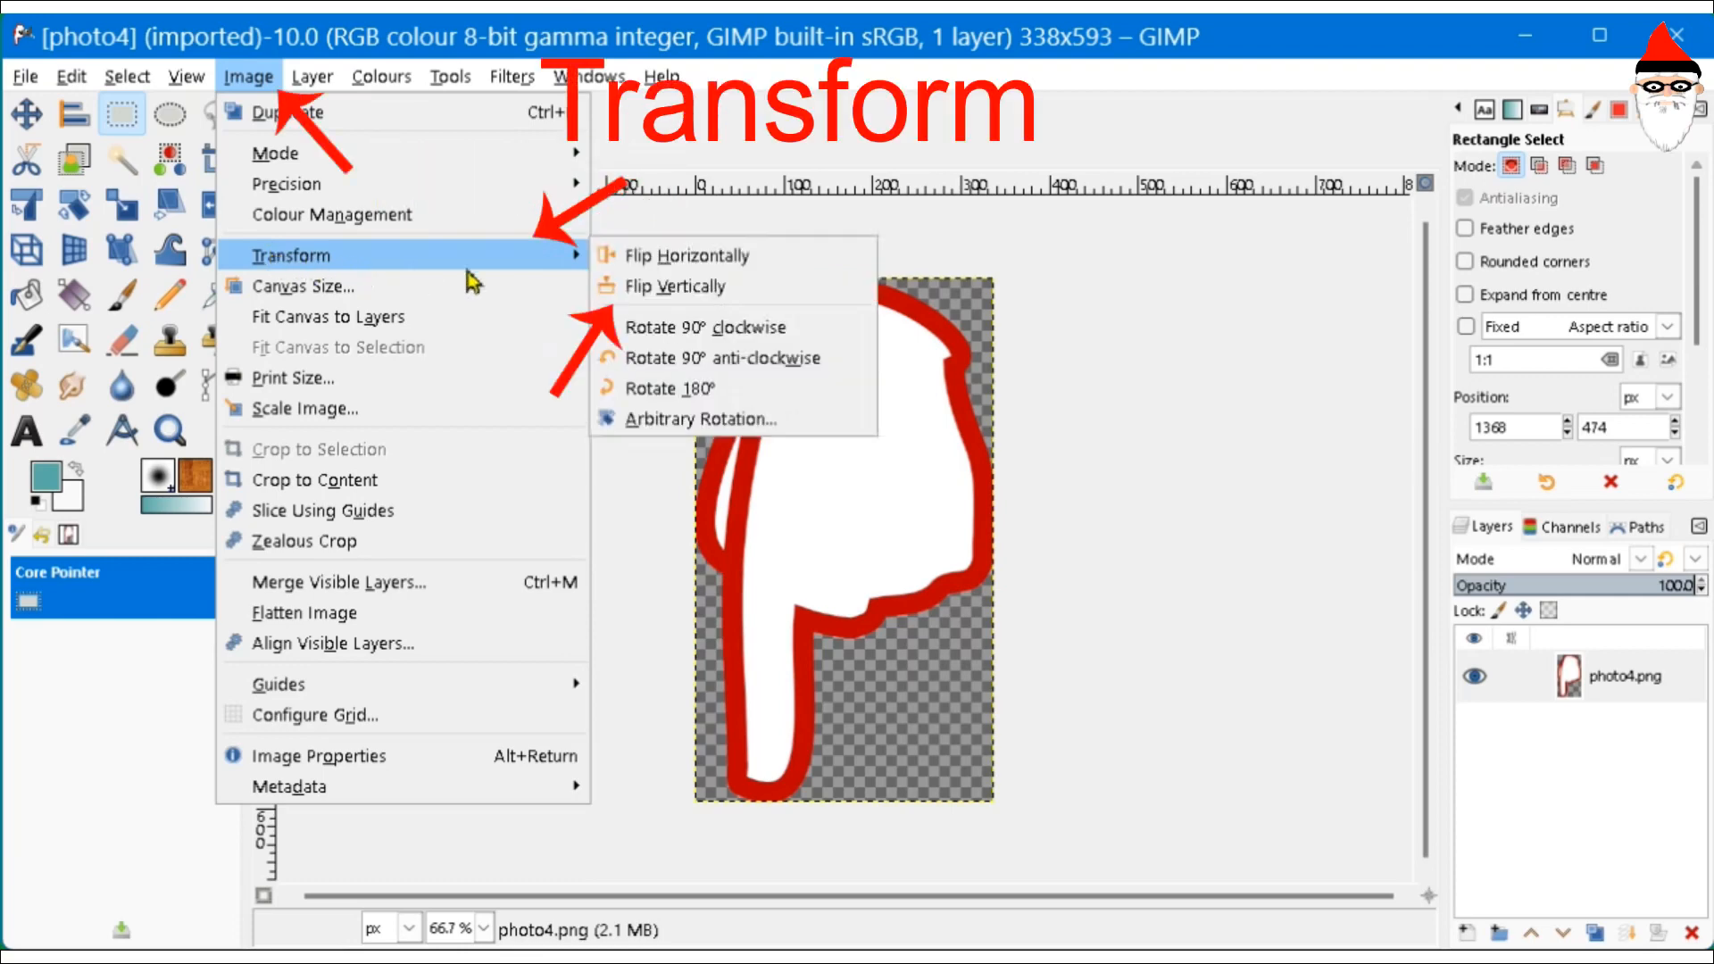
pyautogui.click(660, 305)
pyautogui.click(451, 156)
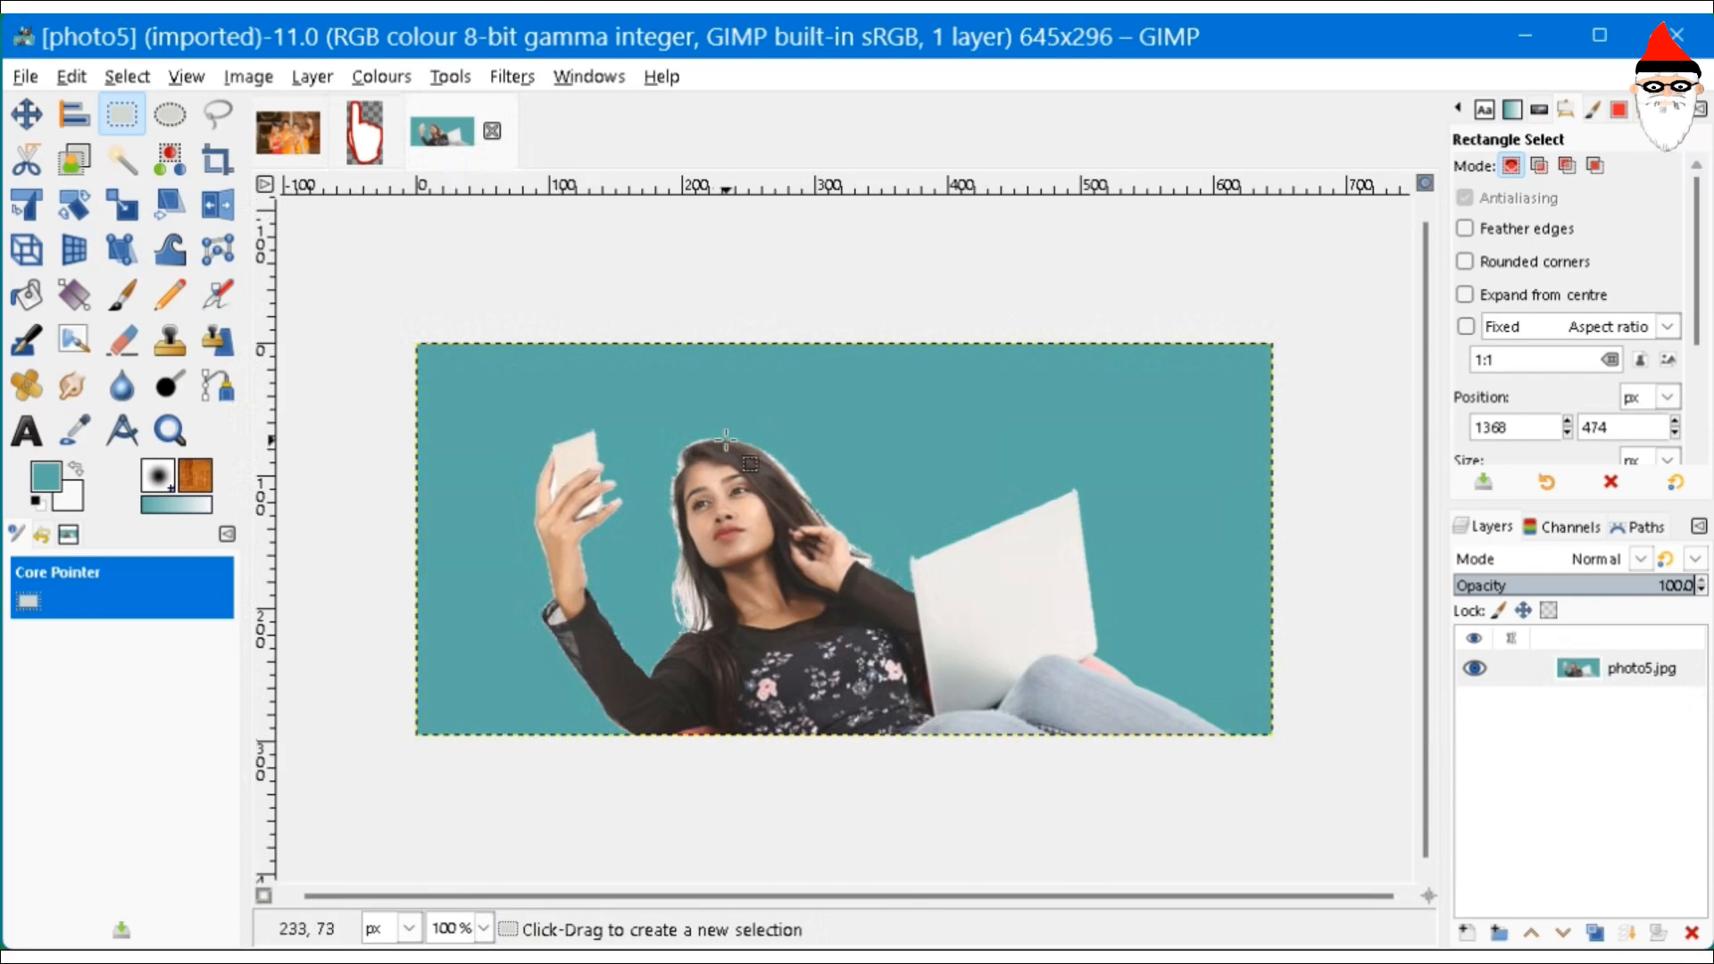
# - Apply a 13.62° arbitrary rotation to photo5, growing the canvas to 697x440
pyautogui.click(242, 78)
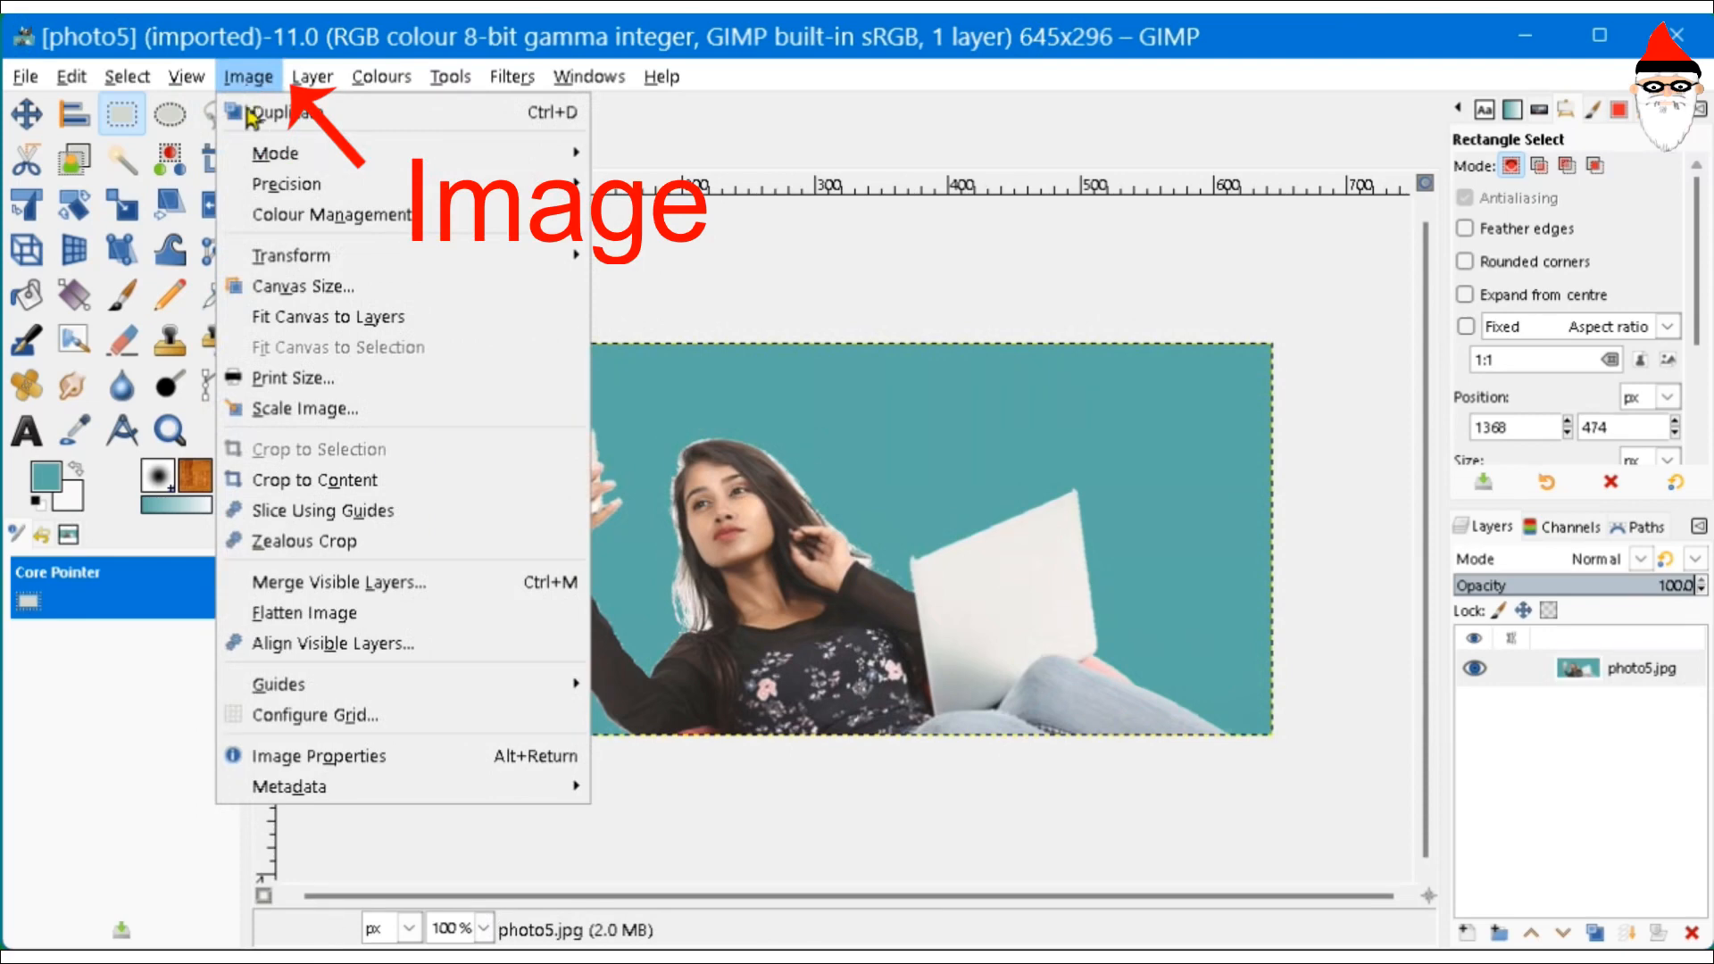
pyautogui.moveTo(336, 262)
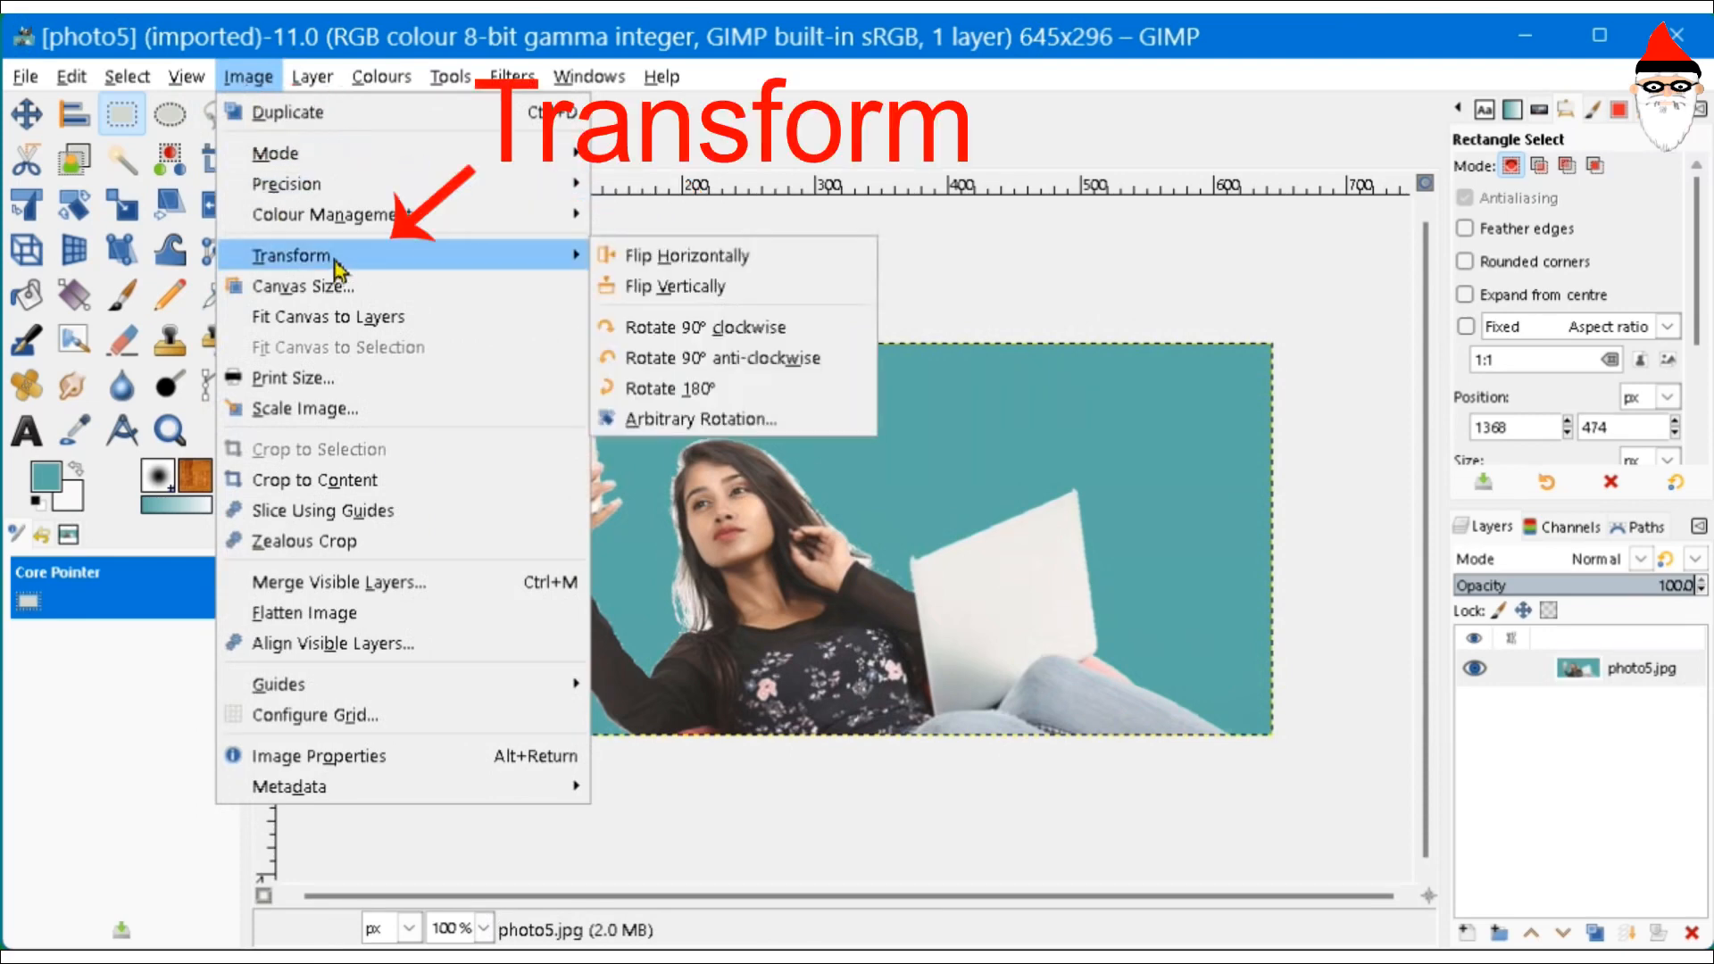
pyautogui.click(698, 421)
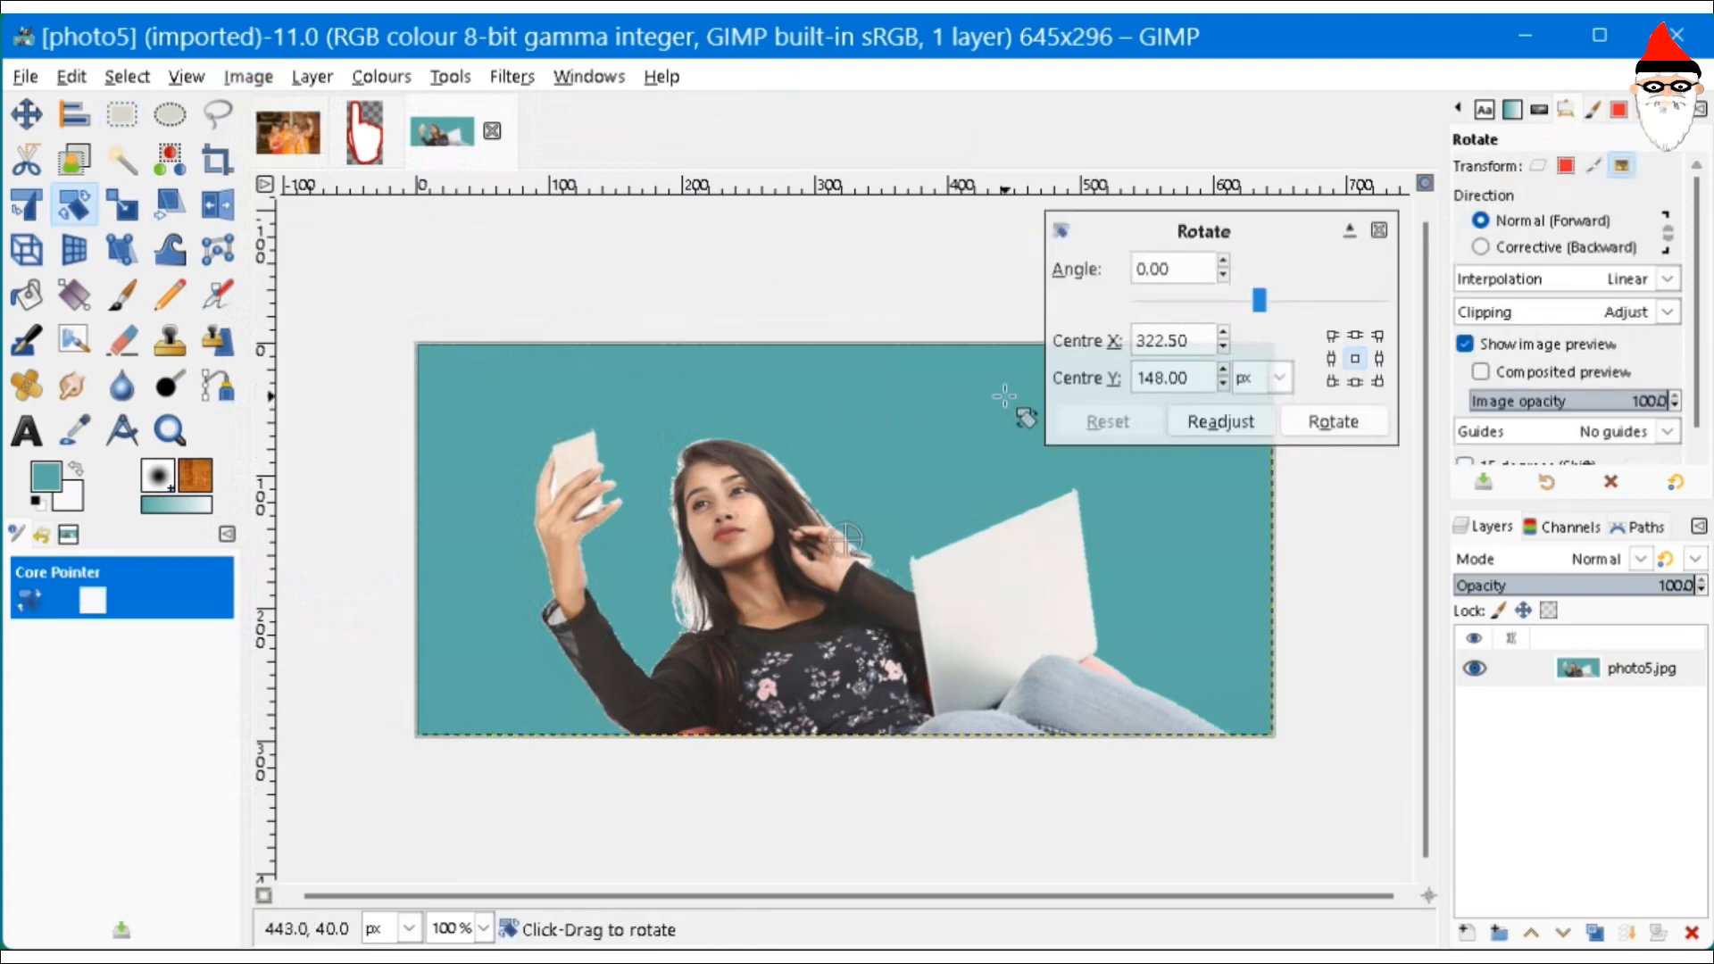
pyautogui.moveTo(1006, 398); pyautogui.dragTo(1055, 441)
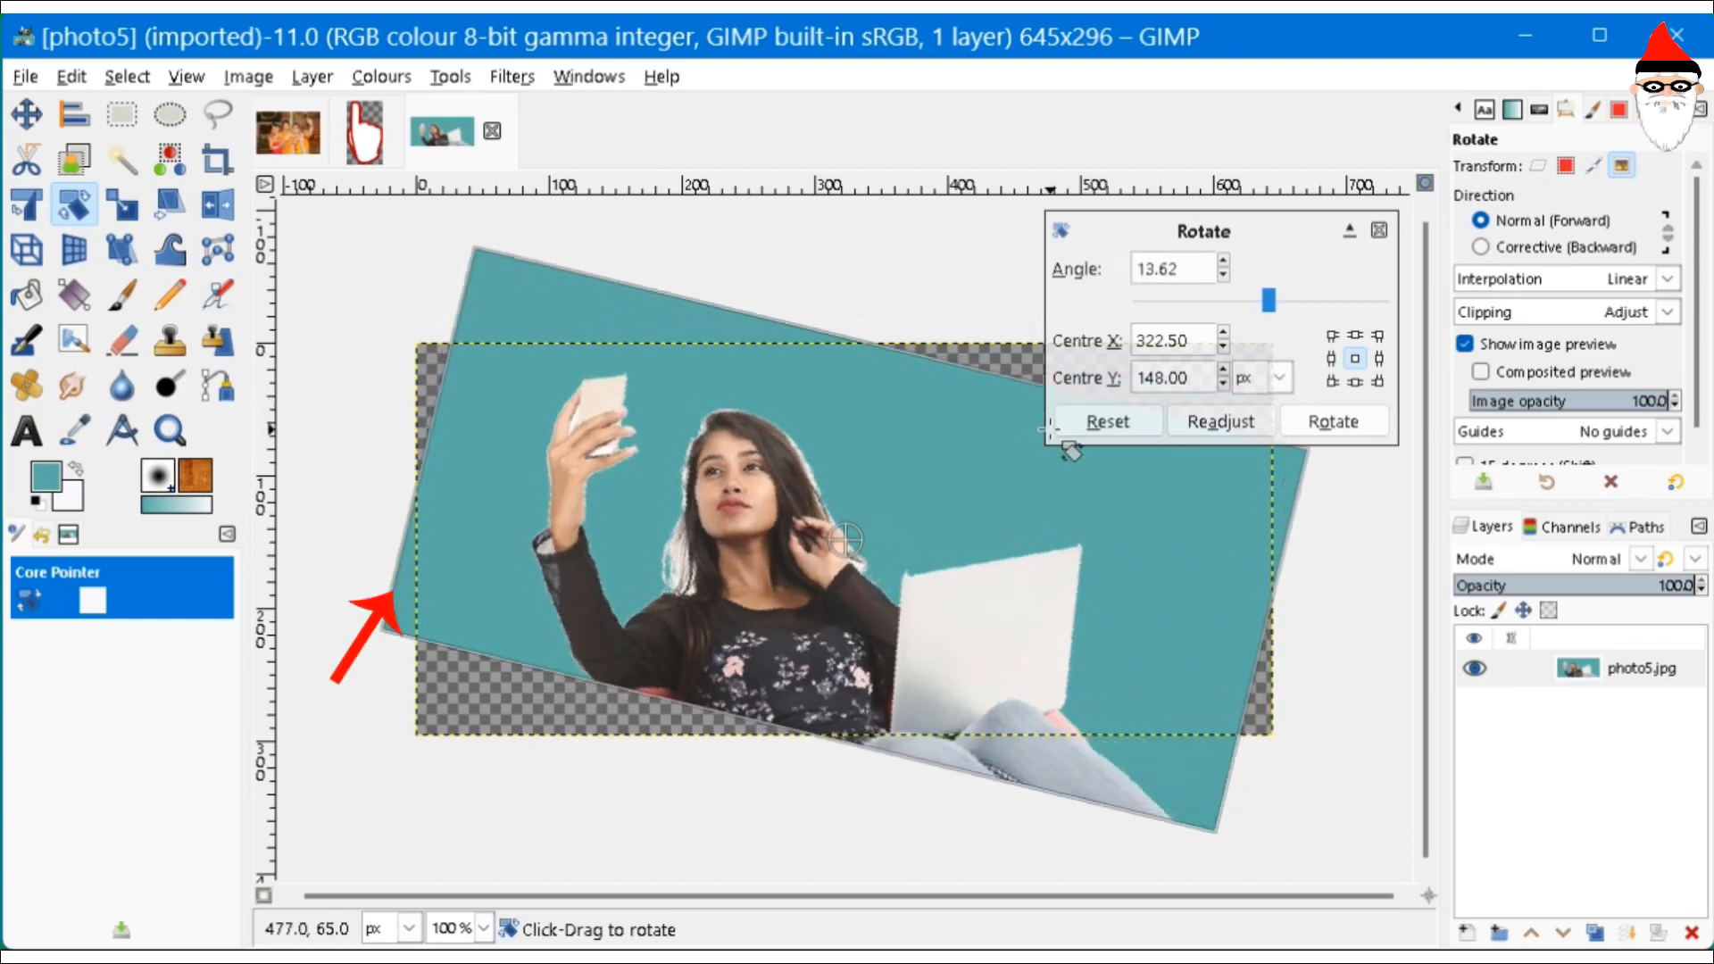
pyautogui.click(1322, 437)
pyautogui.click(122, 114)
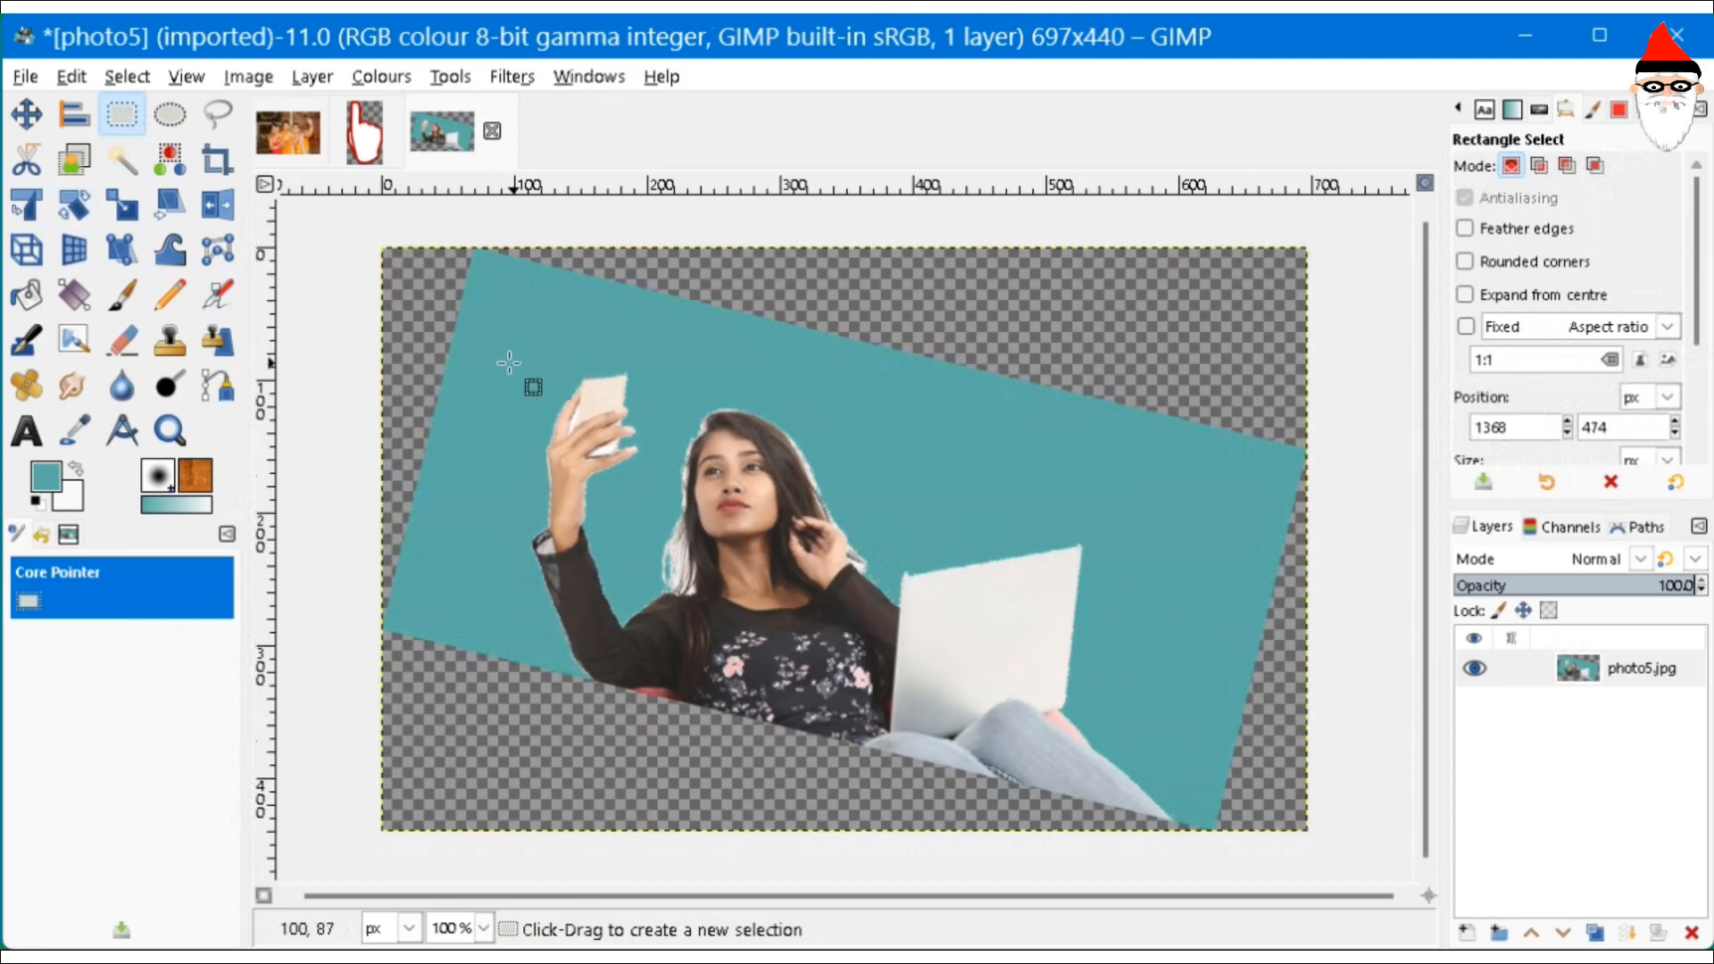
# - Rectangle-select the woman in photo5 and crop to it, leaving a 363x224 image
pyautogui.moveTo(494, 364); pyautogui.dragTo(979, 660)
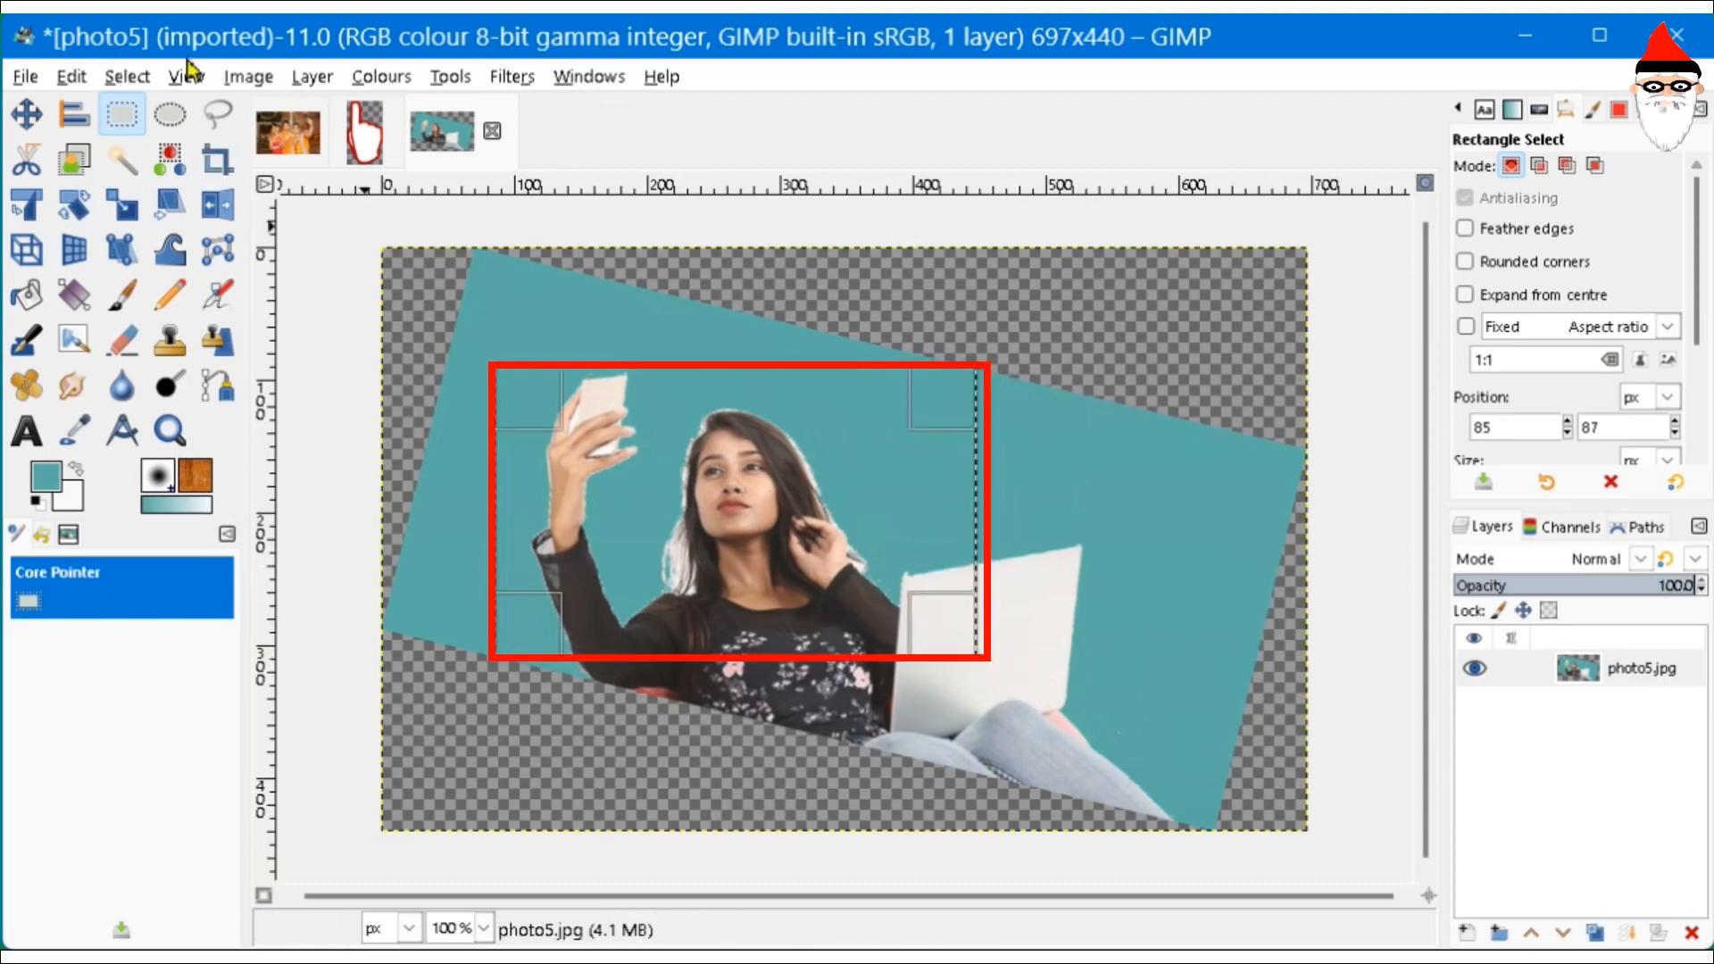
pyautogui.click(242, 79)
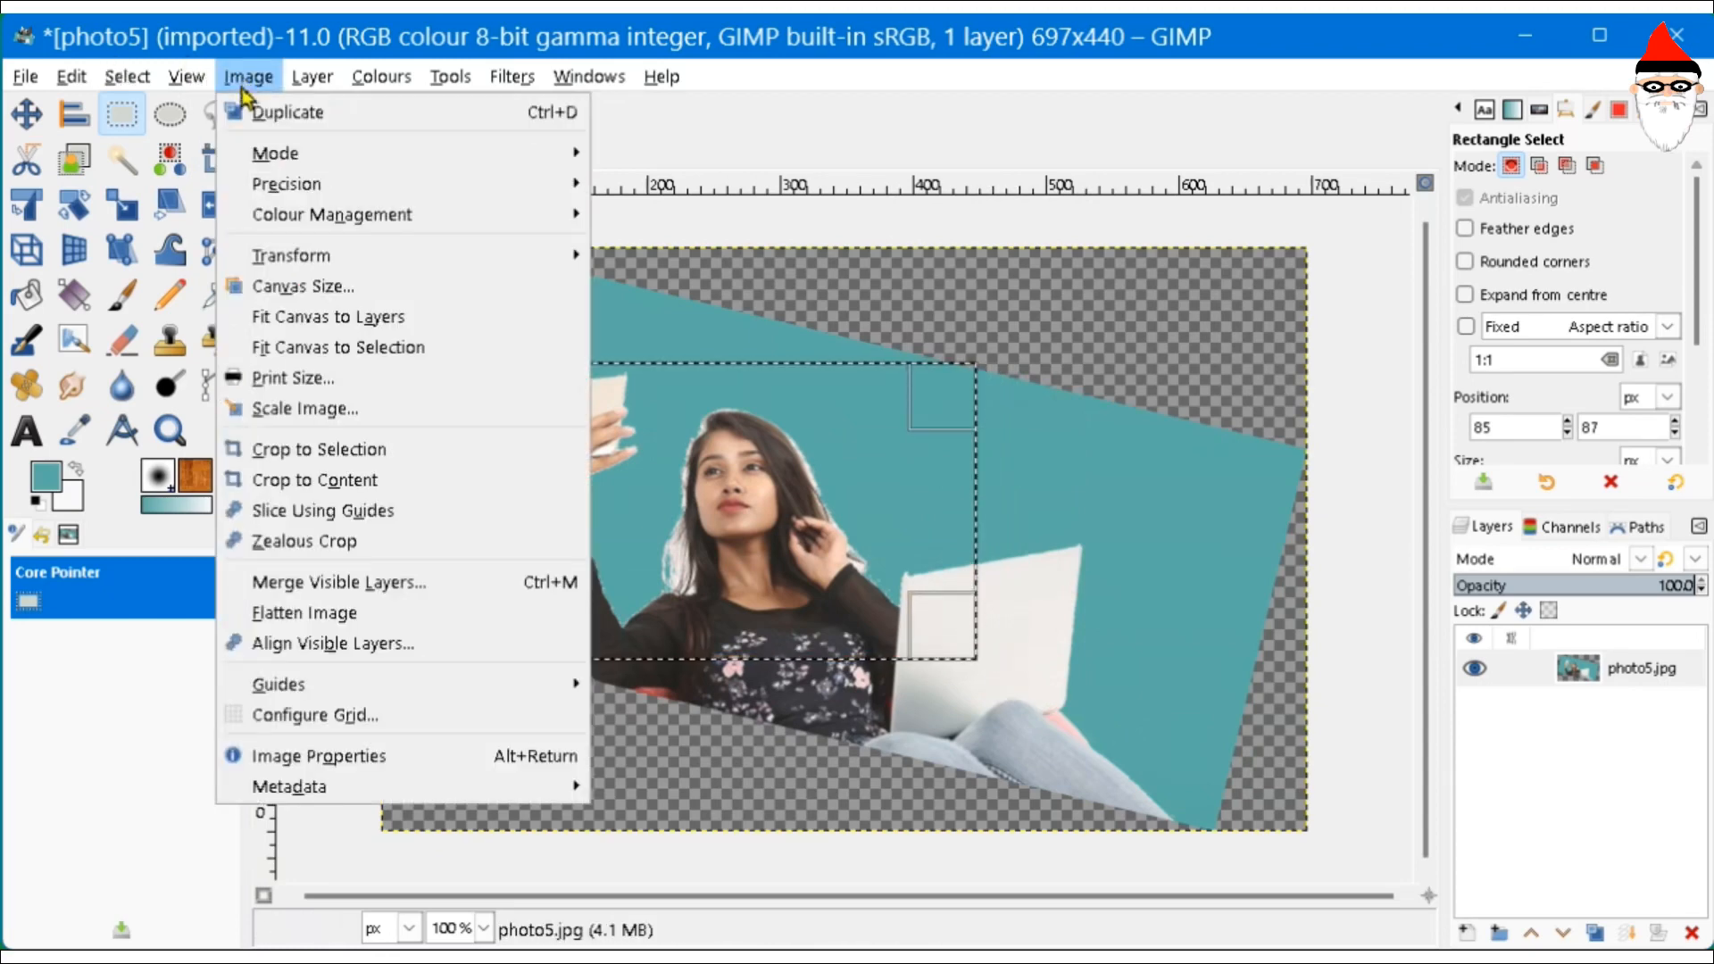
pyautogui.click(438, 450)
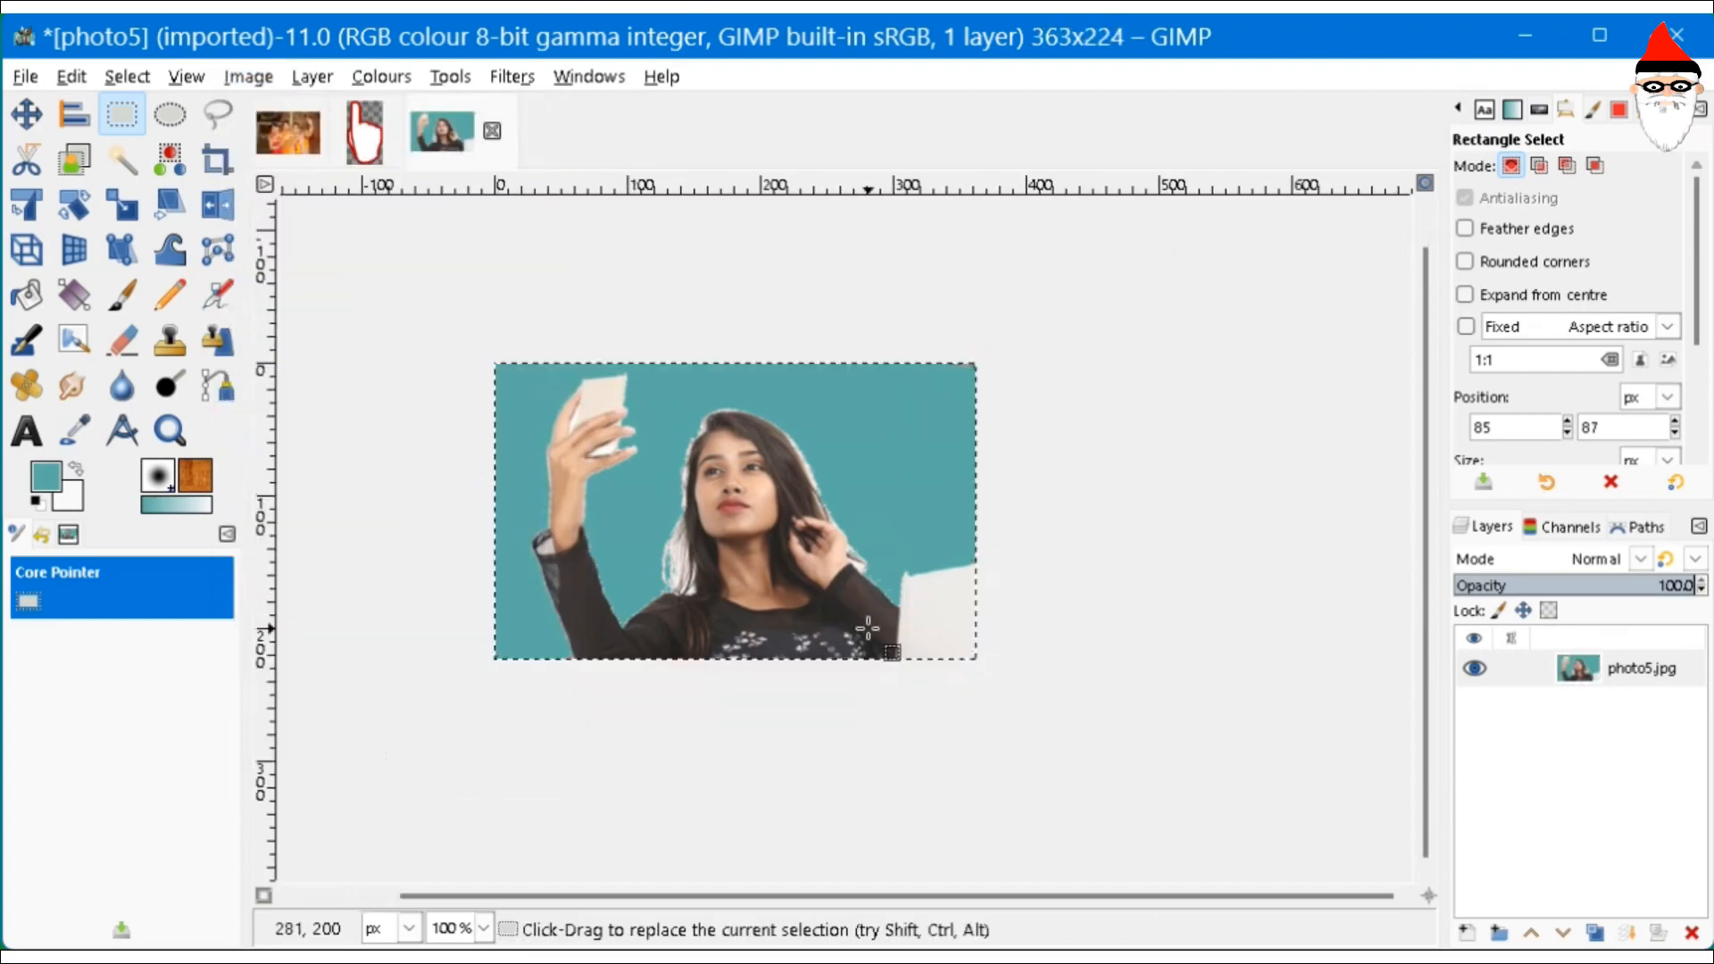
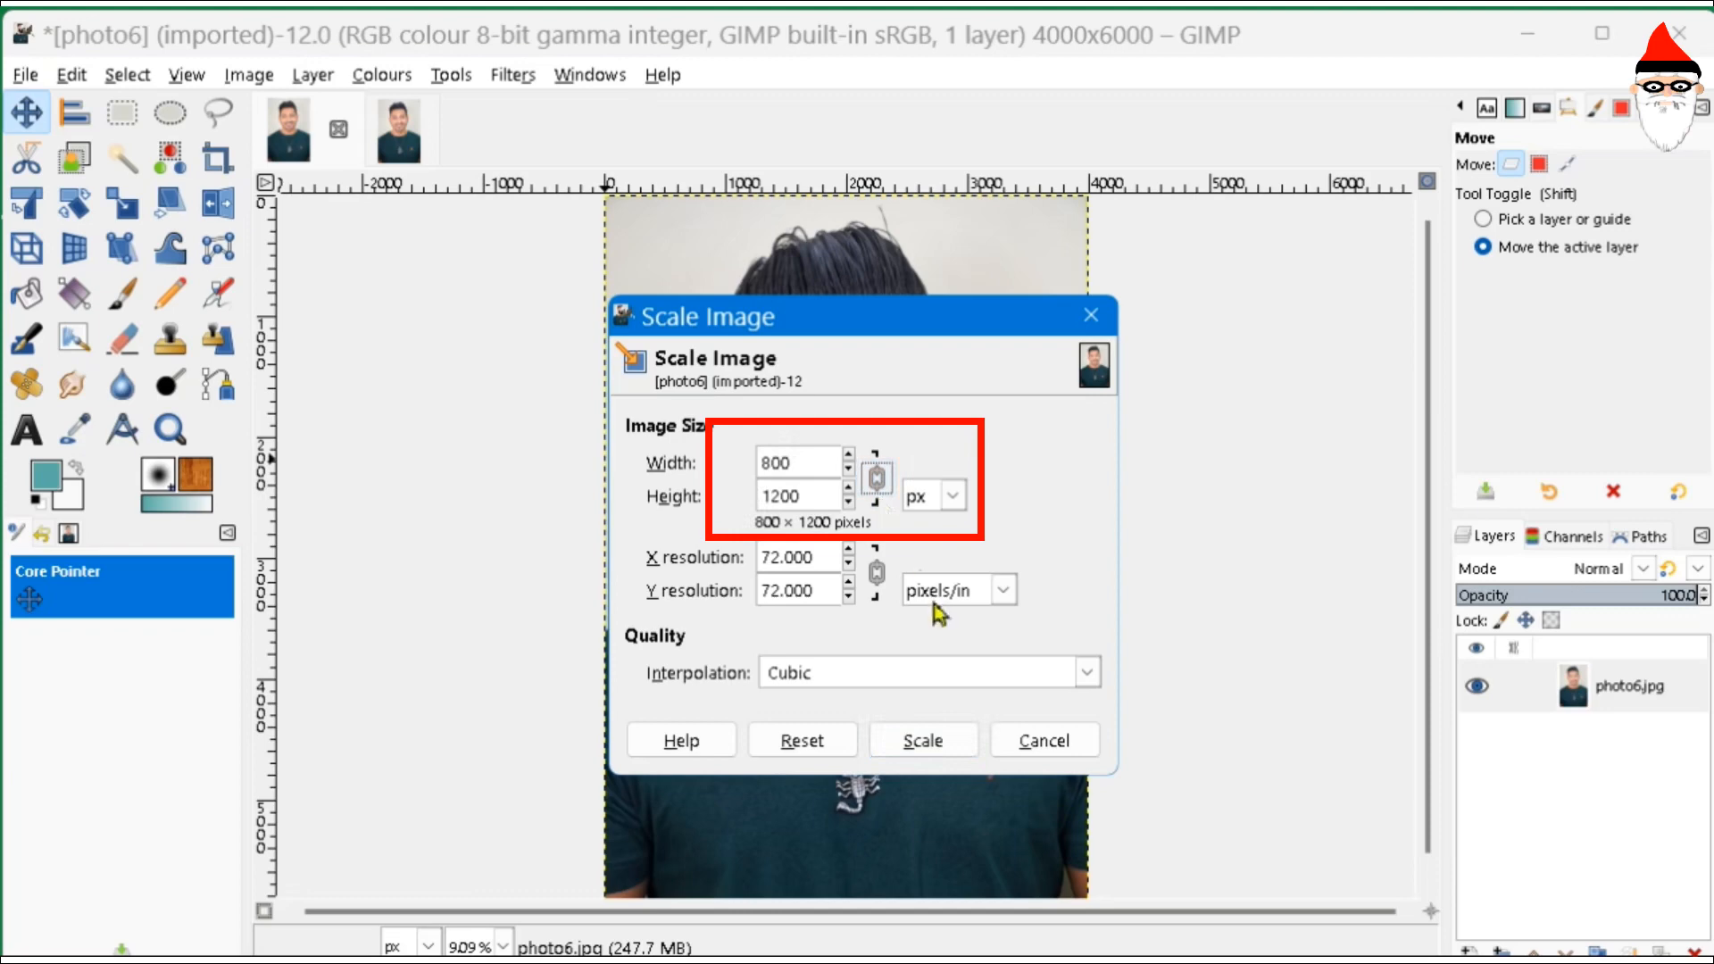
# - Apply the 800 × 1200 px scale to the portrait and view it at 50% zoom
pyautogui.click(907, 752)
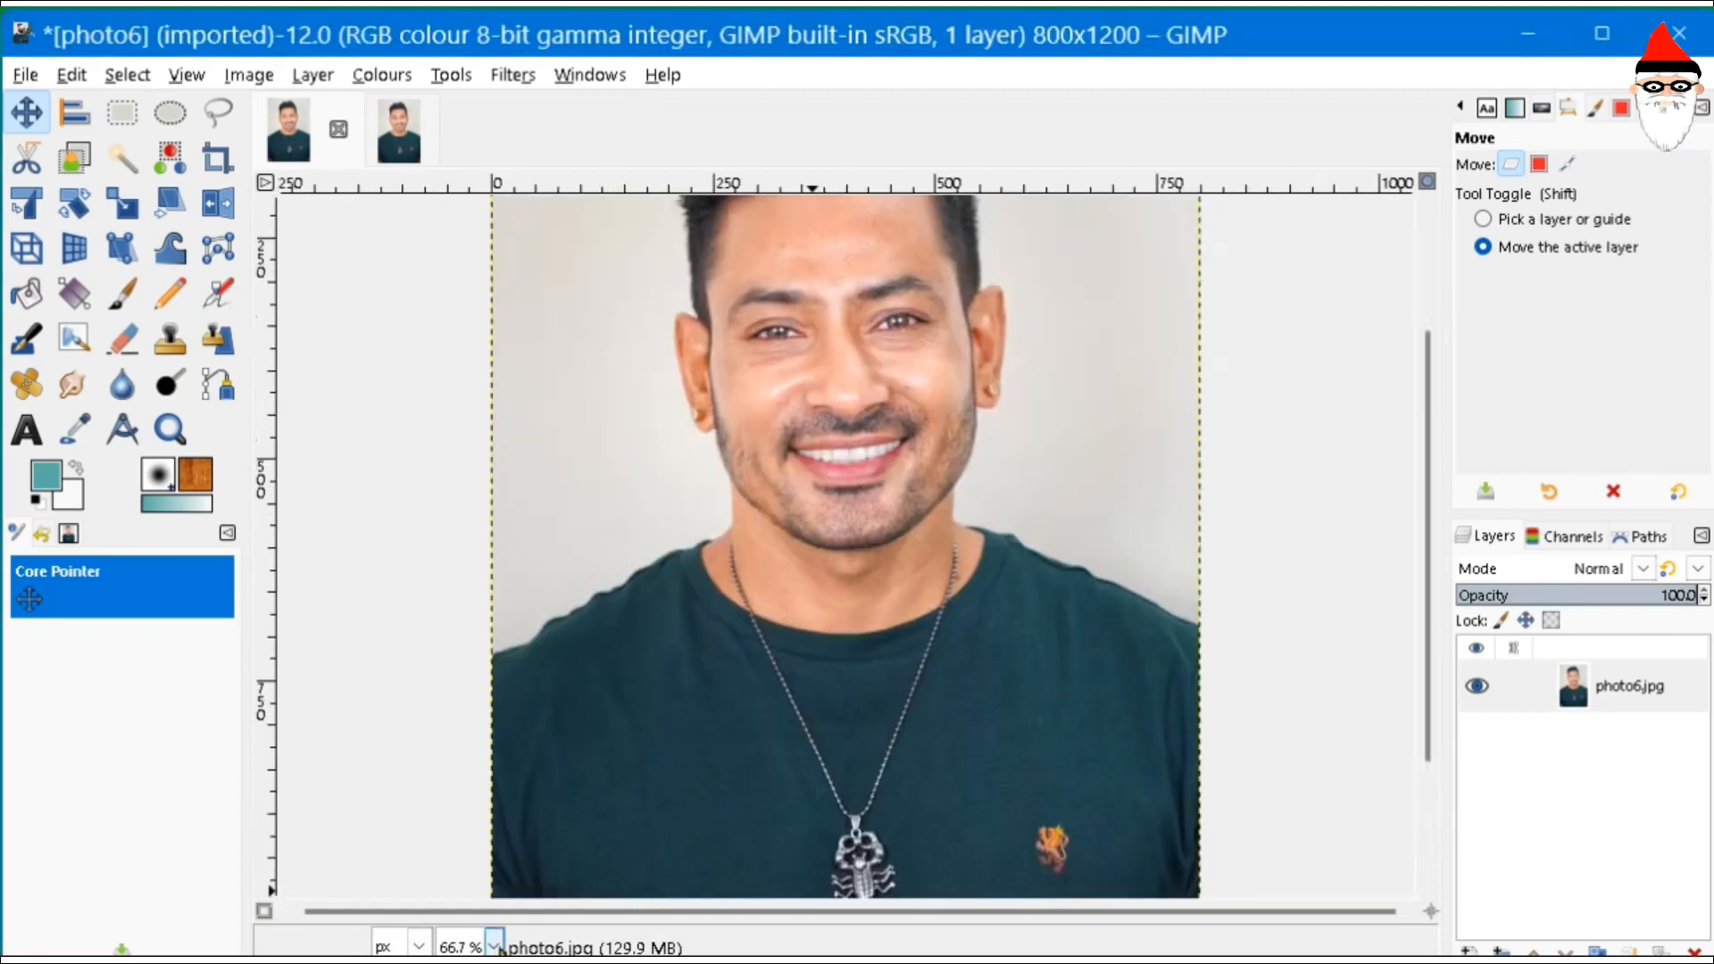
pyautogui.click(494, 946)
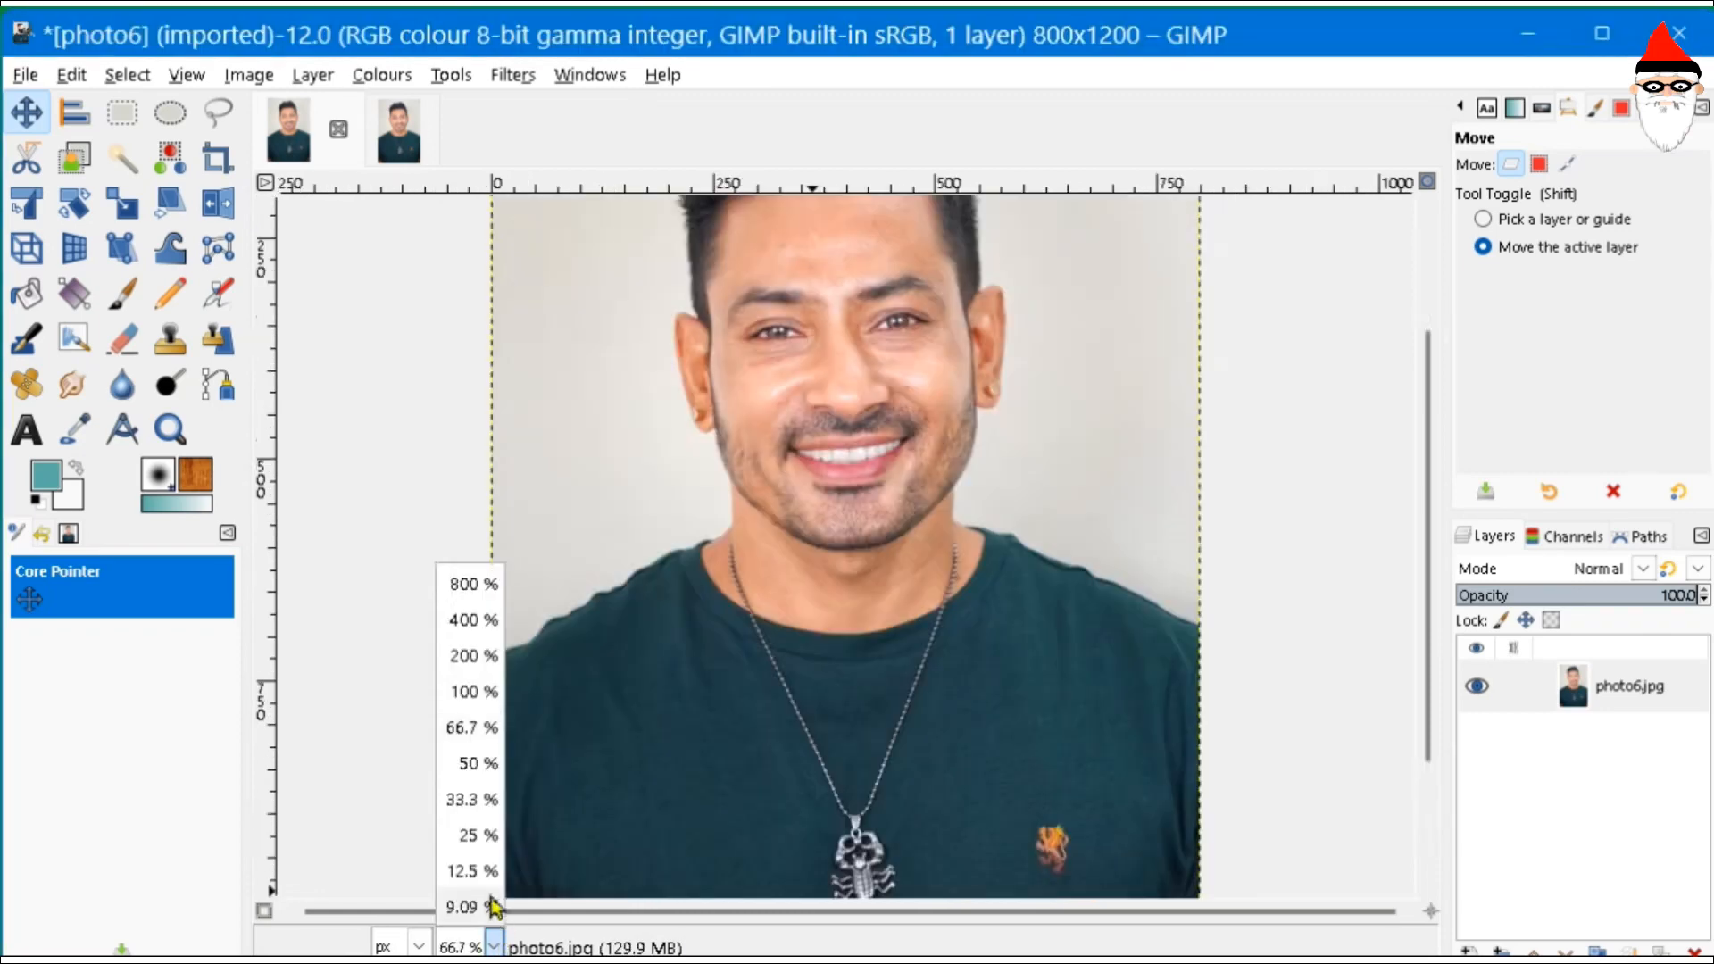
pyautogui.click(473, 764)
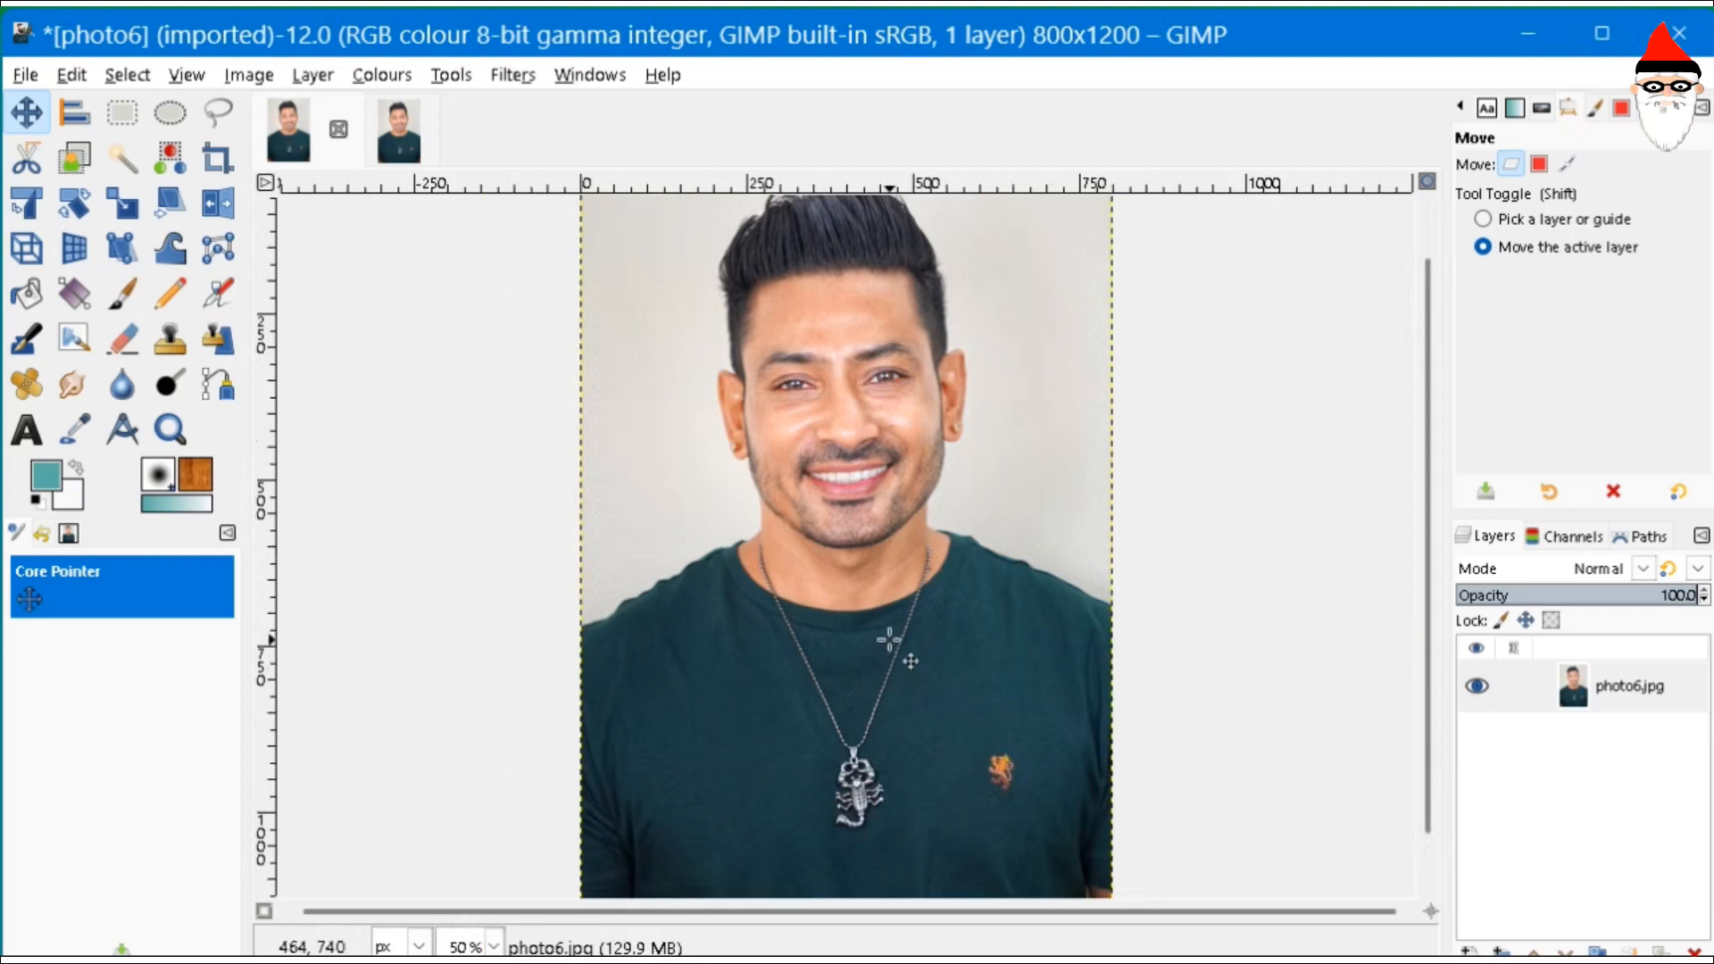
# - Export the scaled photo under the new name new.jpg
pyautogui.click(25, 76)
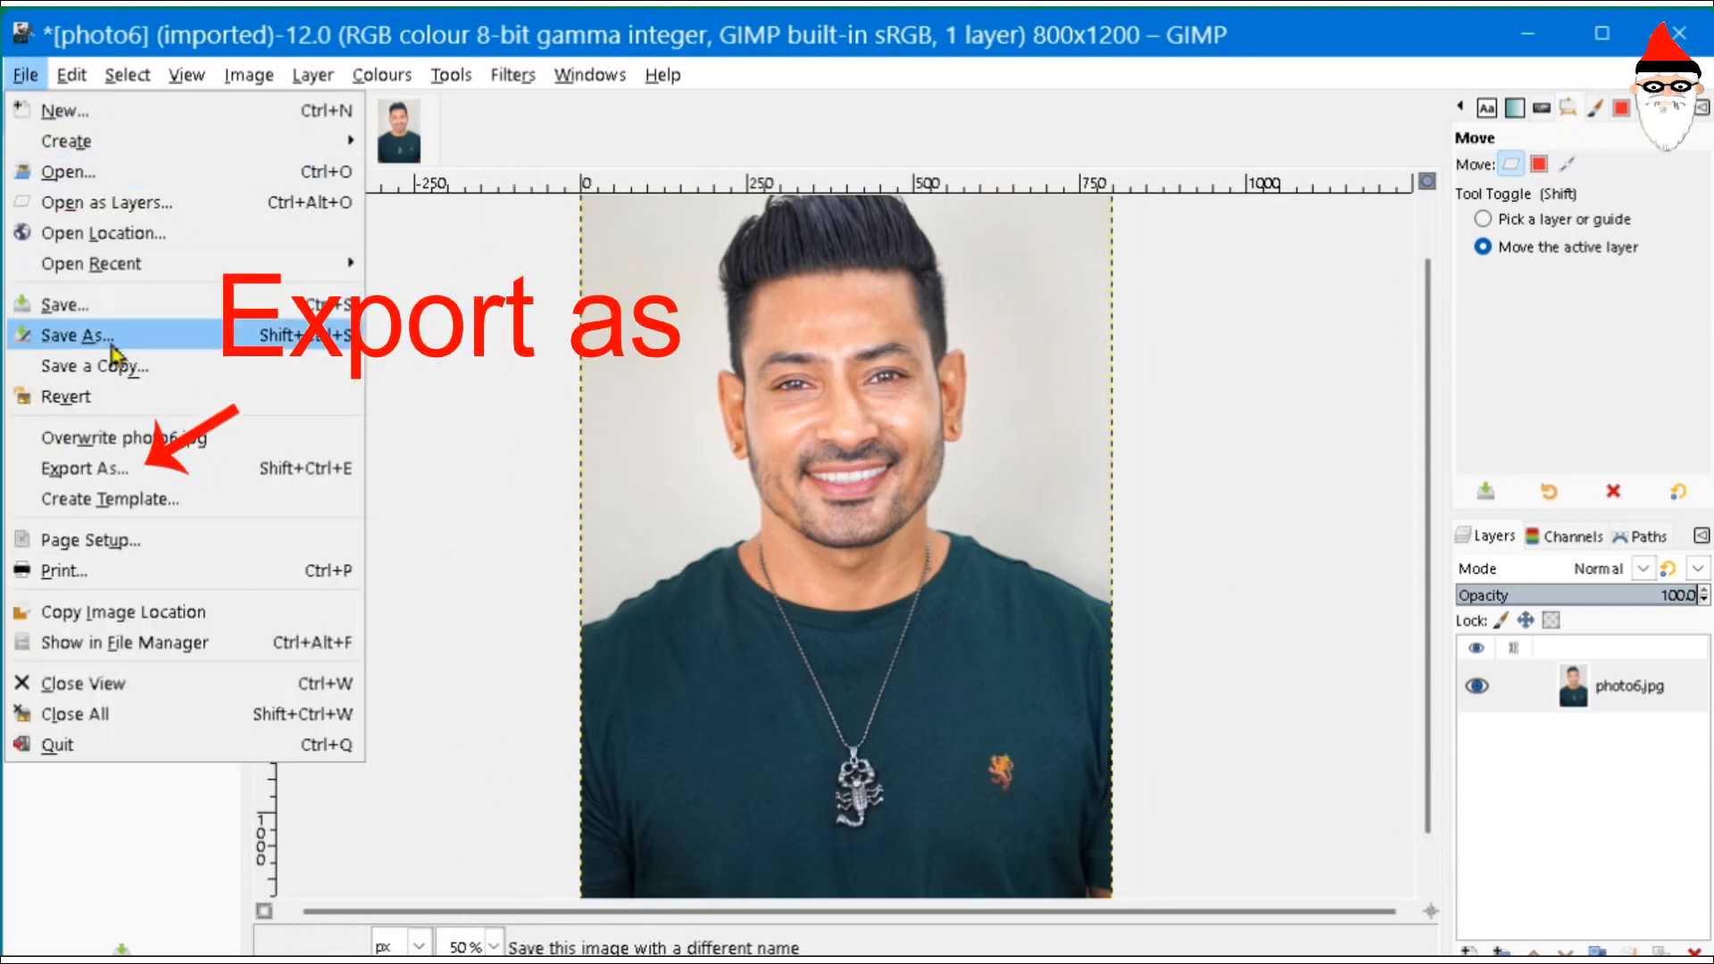
pyautogui.click(85, 467)
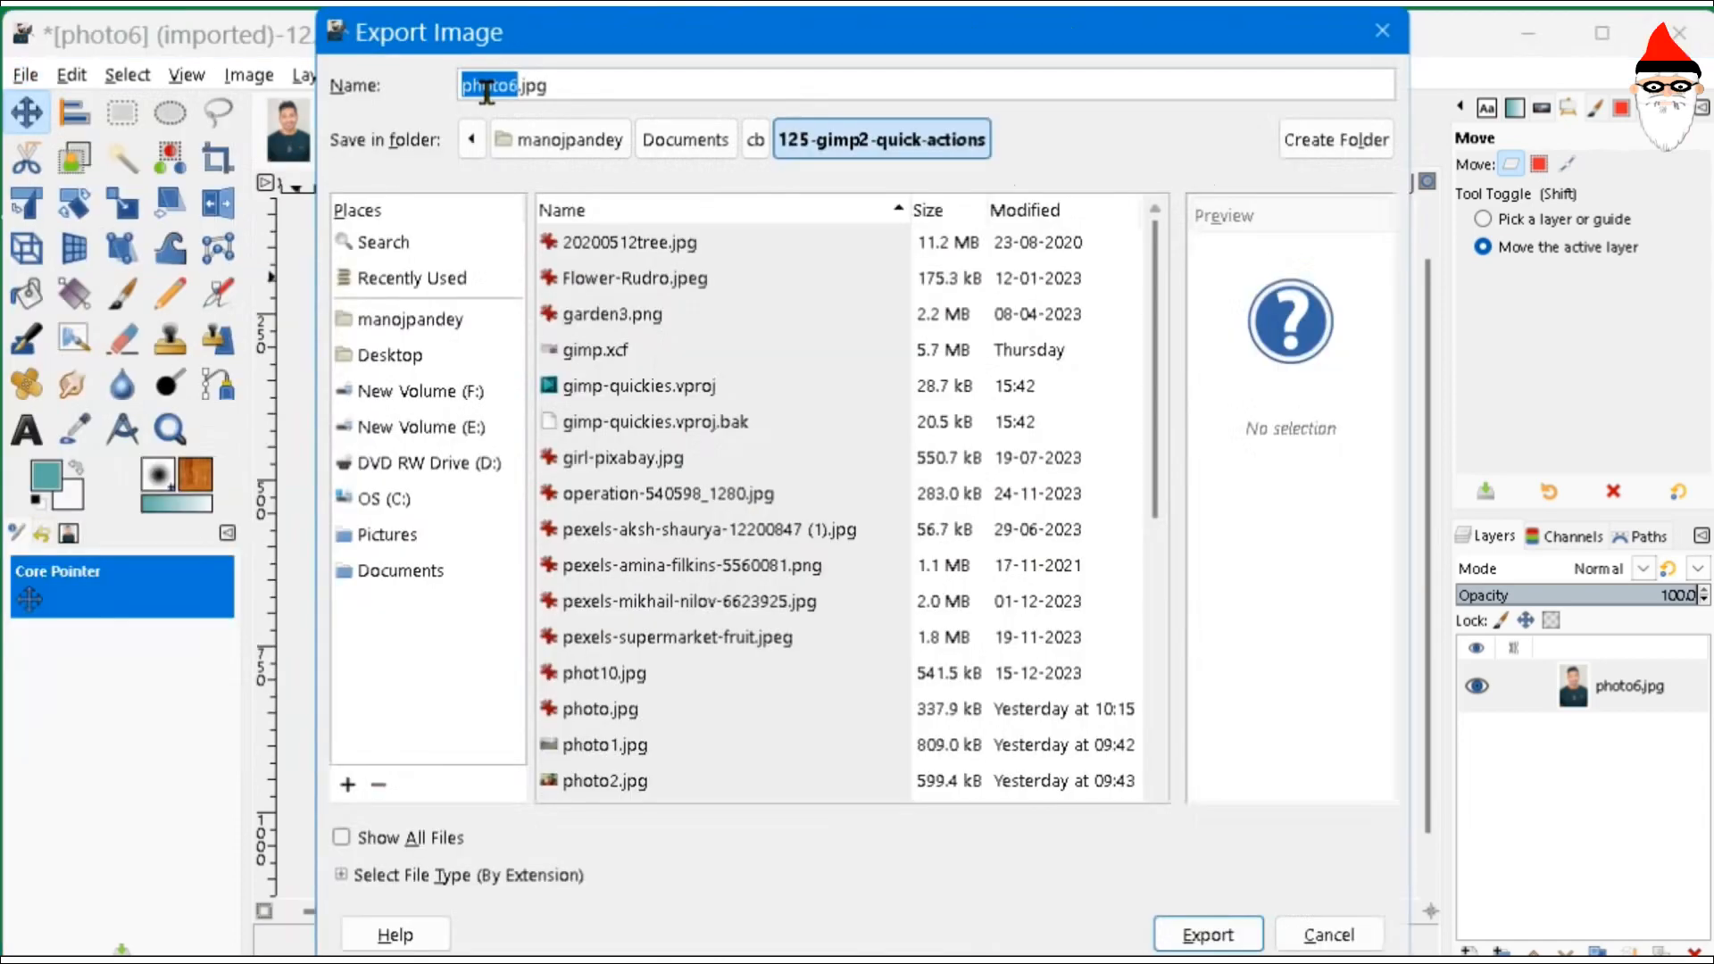
pyautogui.write('new')
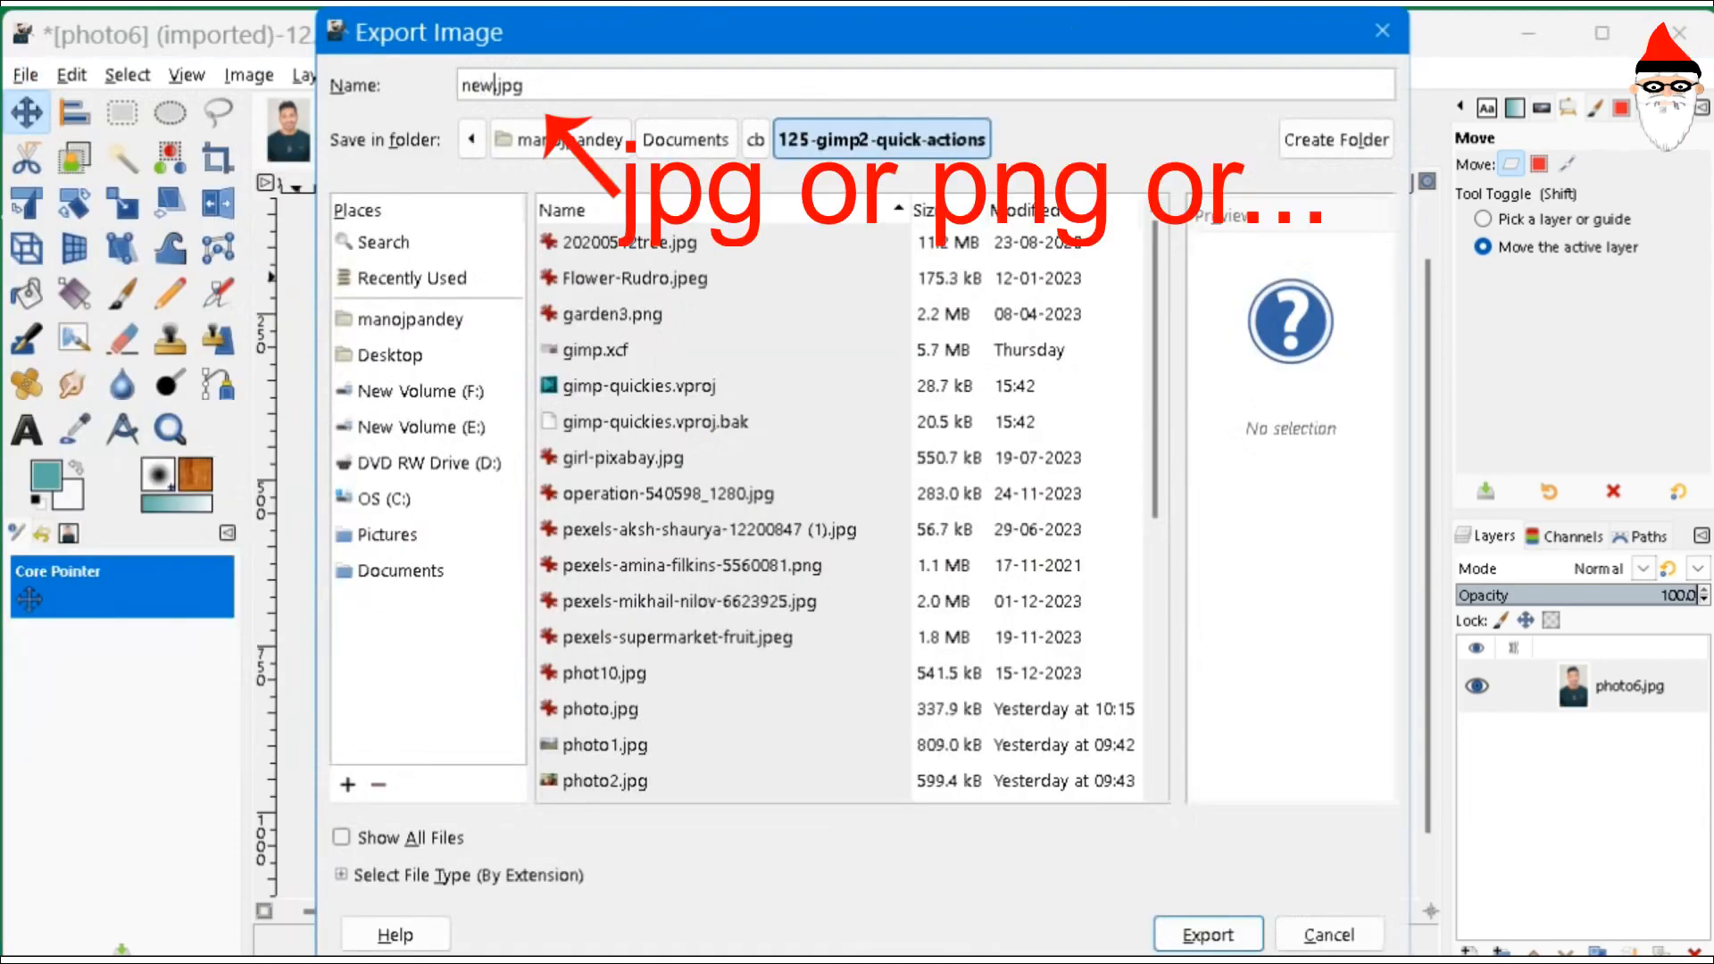
pyautogui.click(1205, 933)
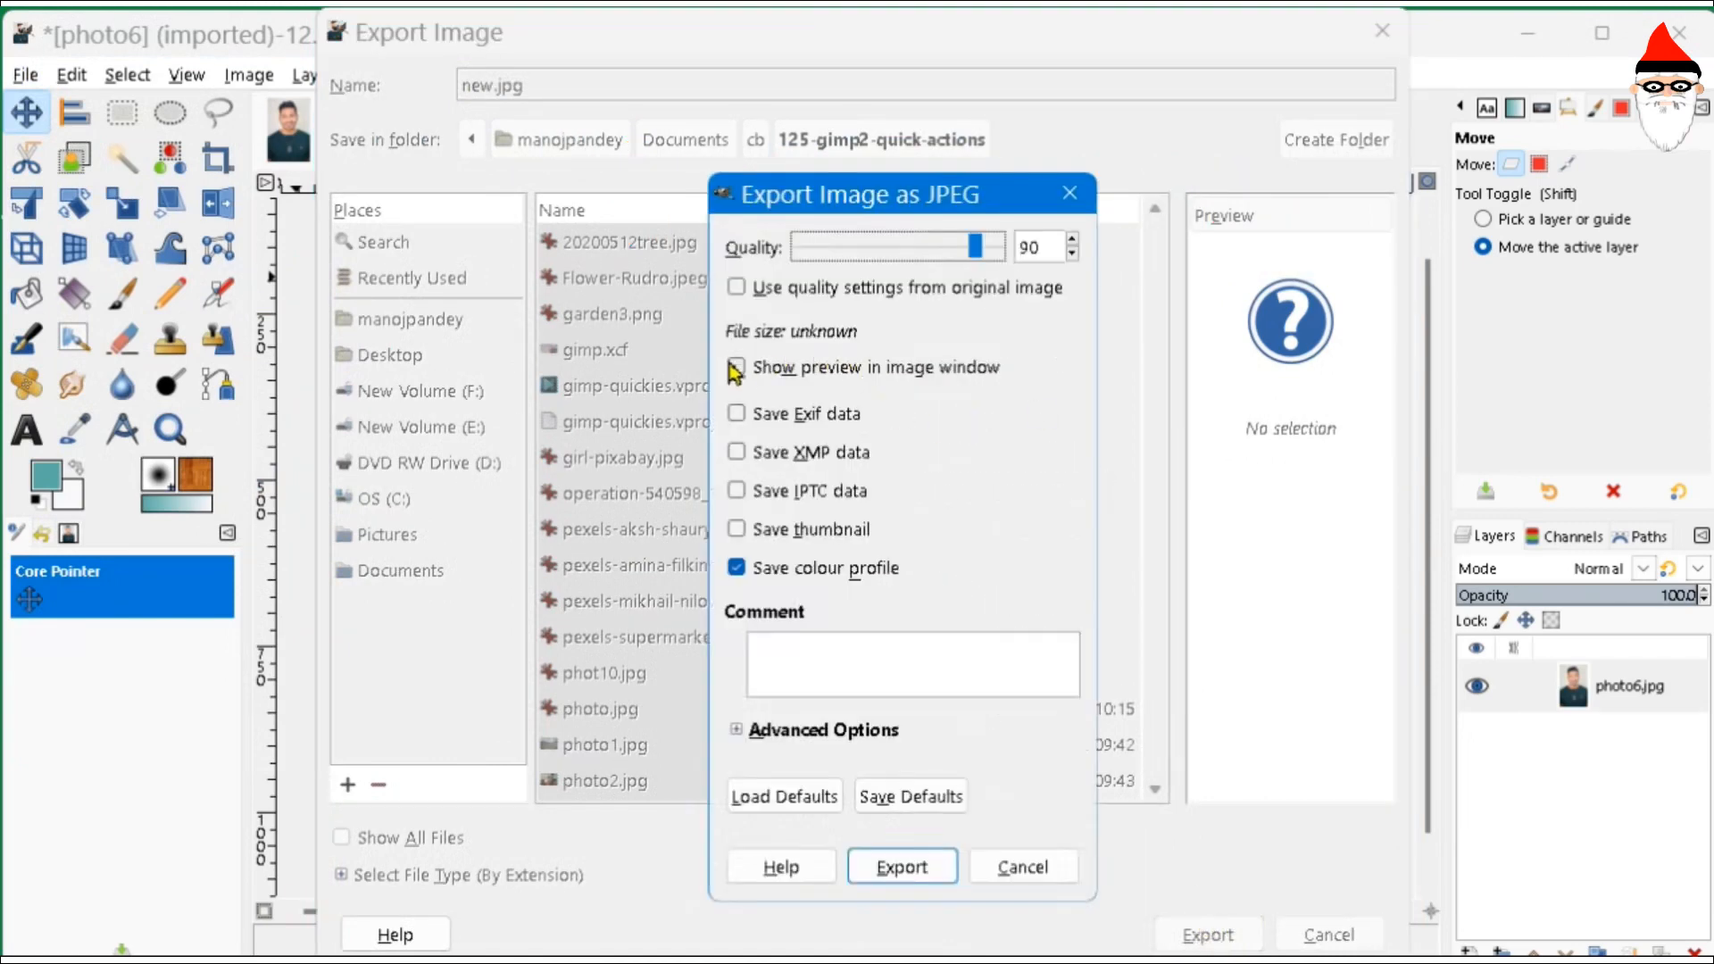
# - Preview the JPEG result in the image window and lower quality to 68 (about 83 kB)
pyautogui.click(737, 368)
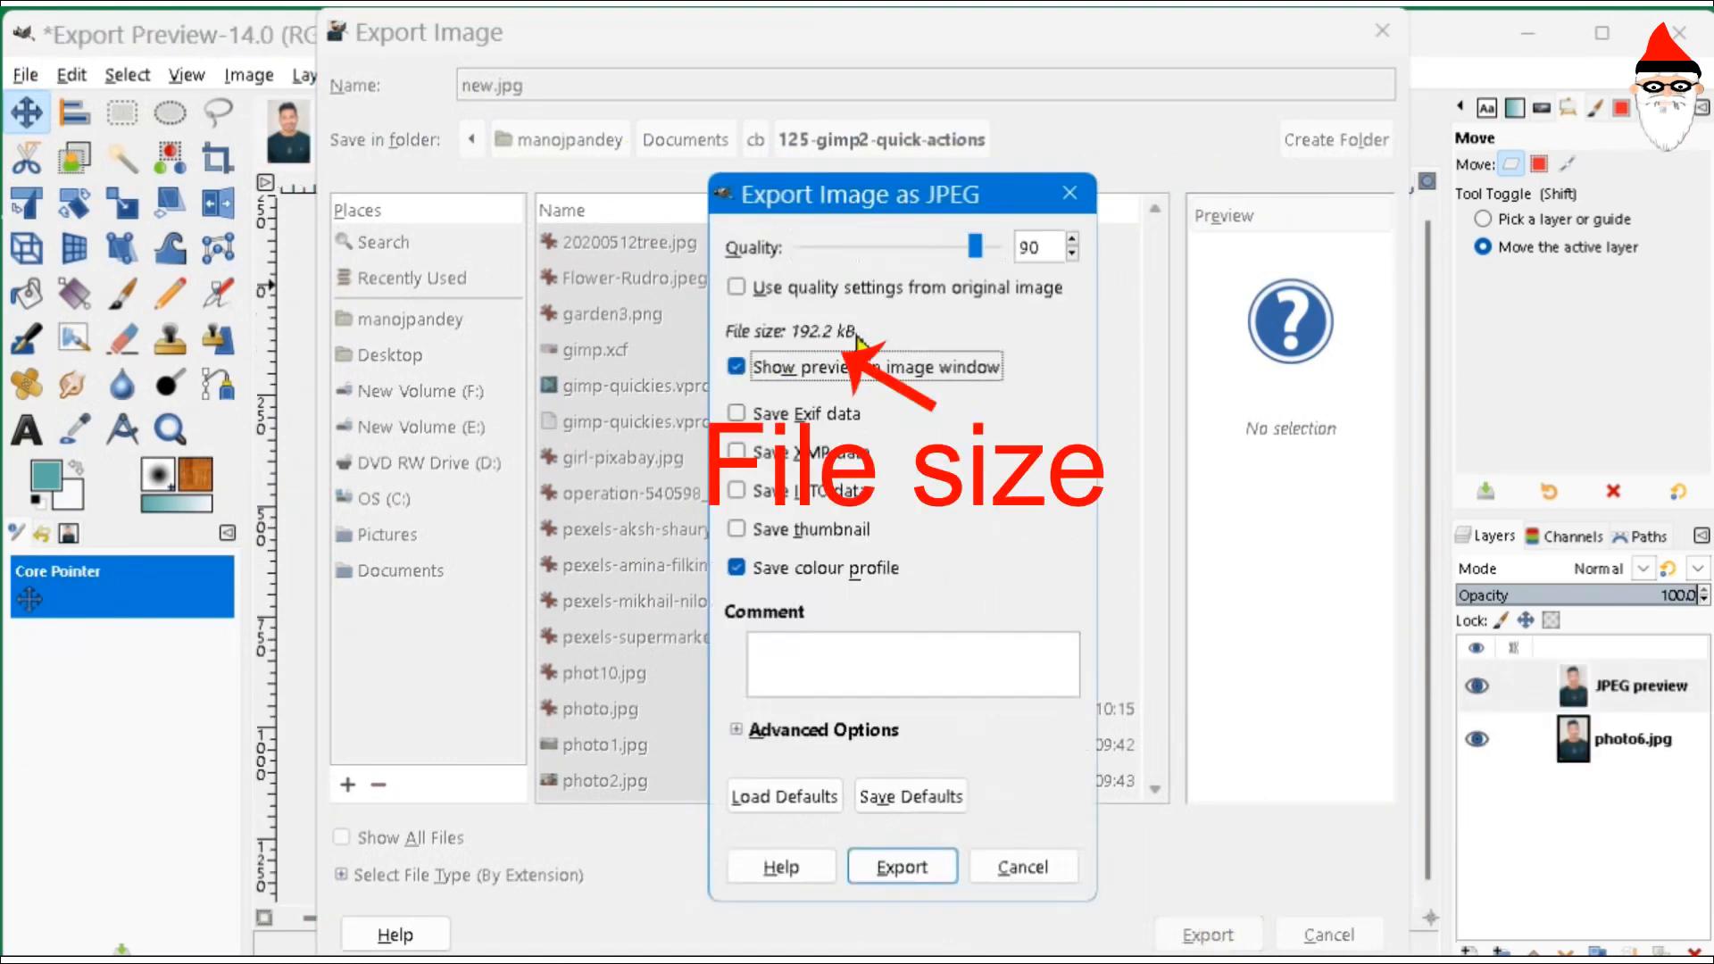
pyautogui.moveTo(975, 247); pyautogui.dragTo(939, 248)
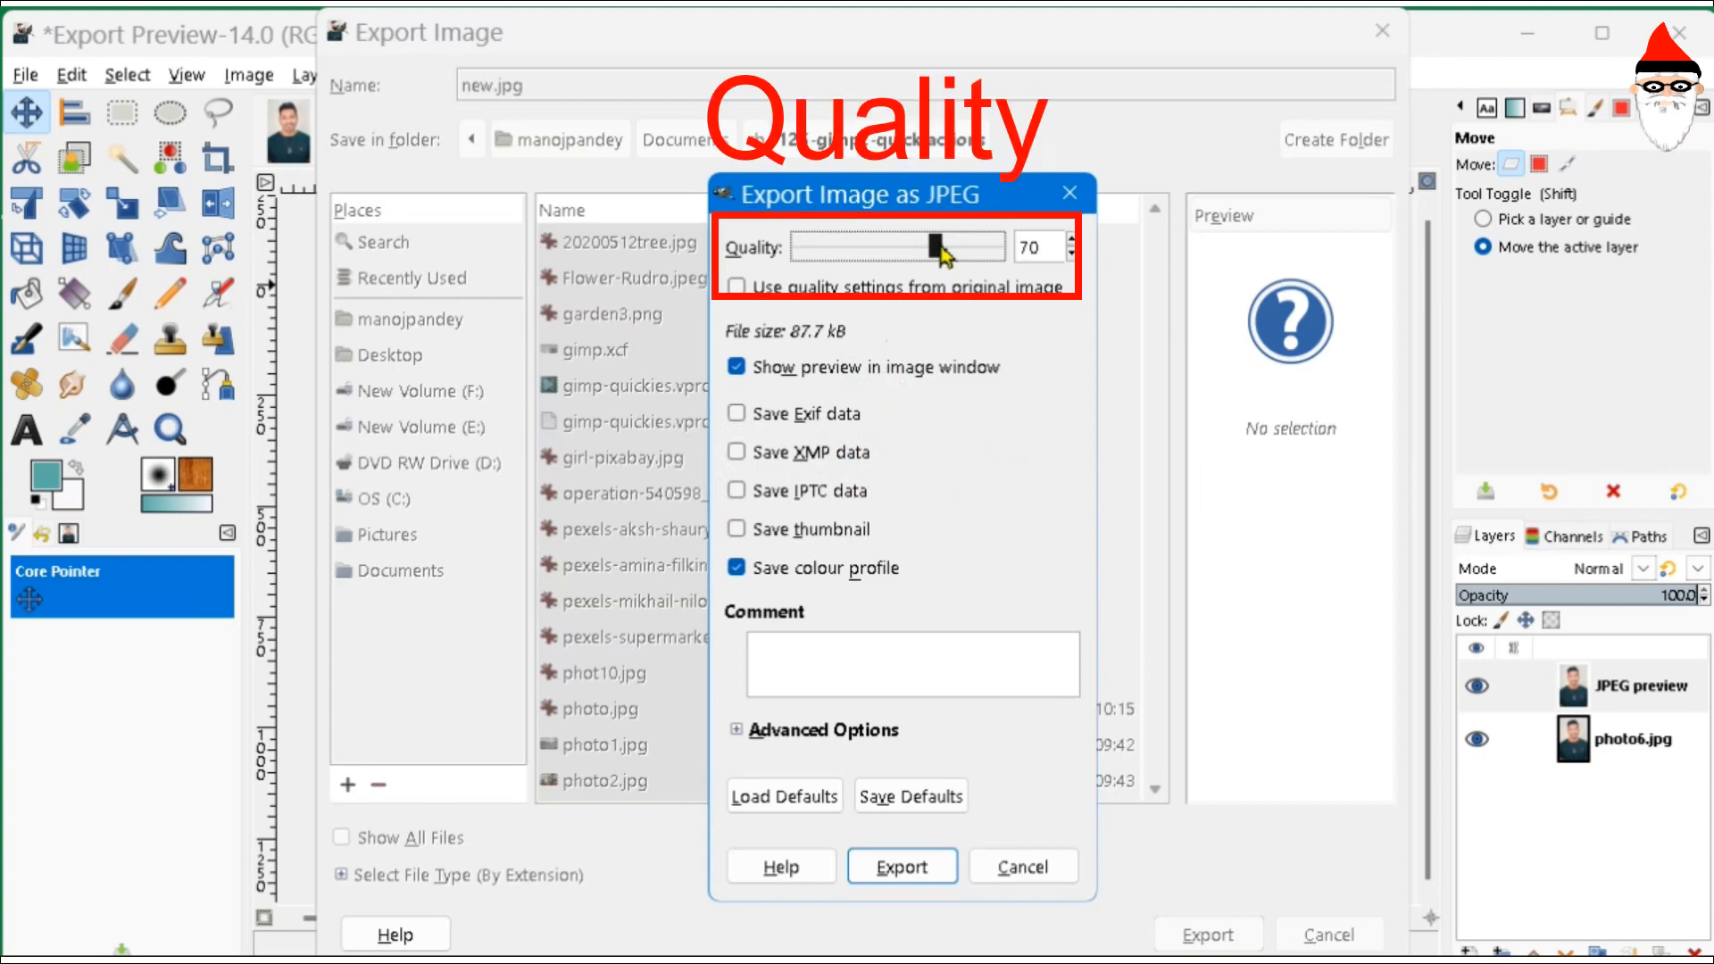
pyautogui.moveTo(940, 255); pyautogui.dragTo(938, 256)
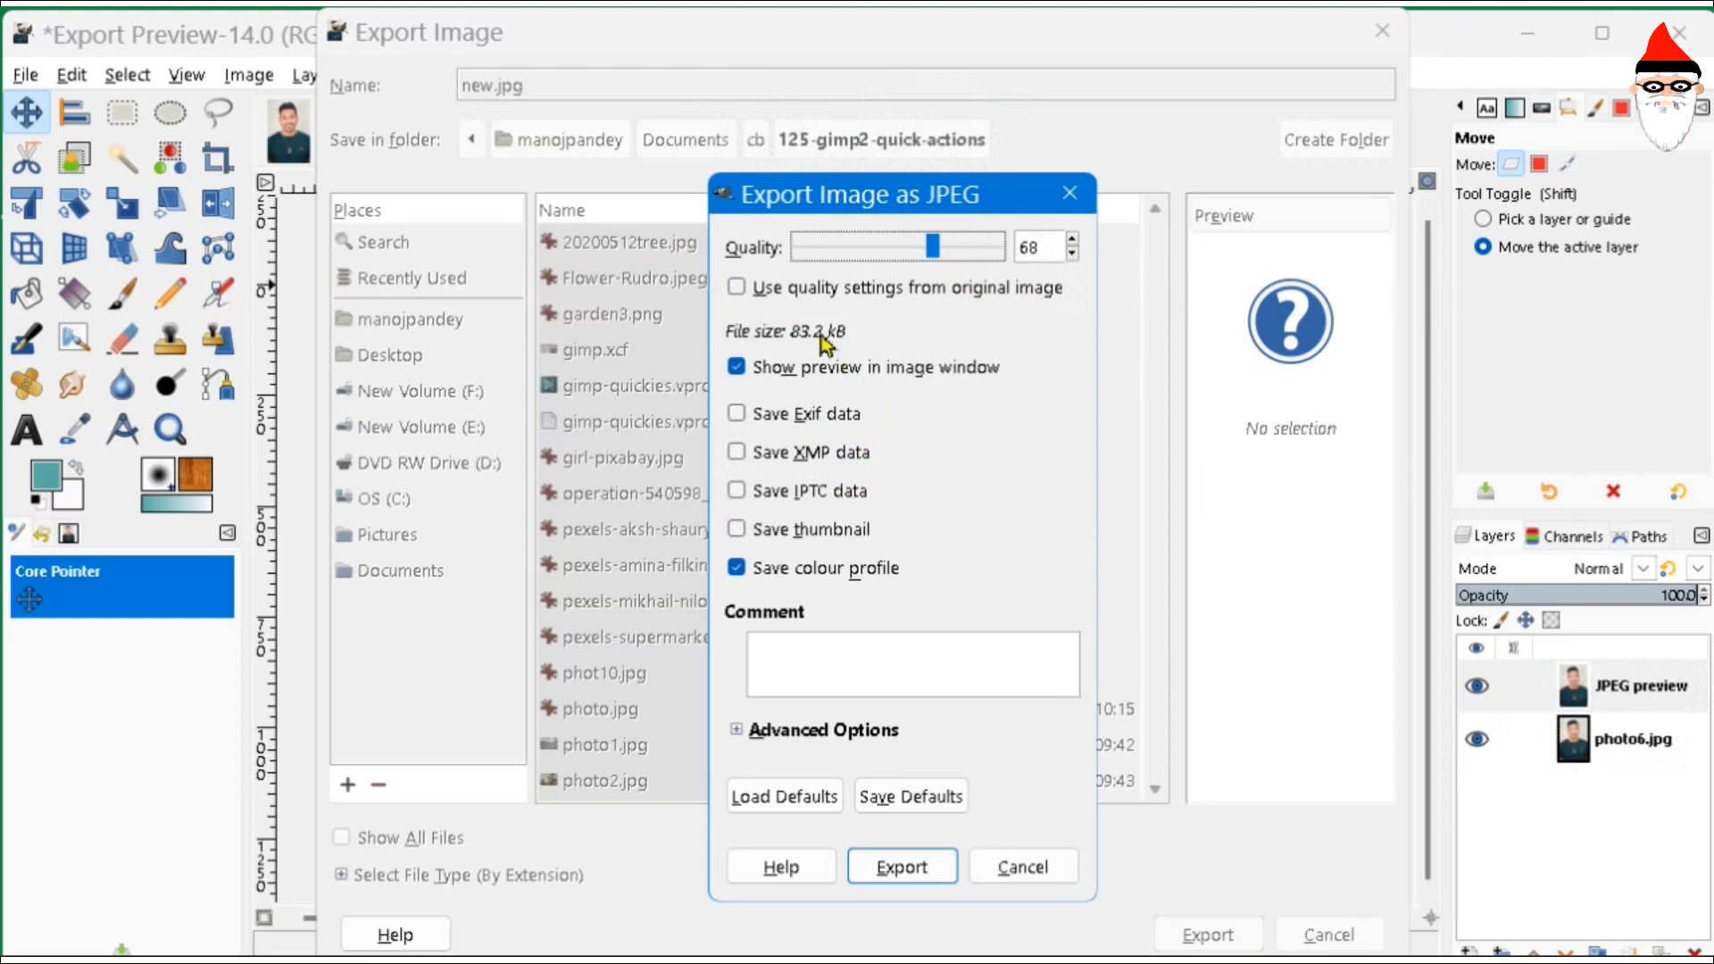
# - Finish exporting new.jpg, then confirm in Image Properties that photo7 is 800 × 1200 px
pyautogui.click(893, 872)
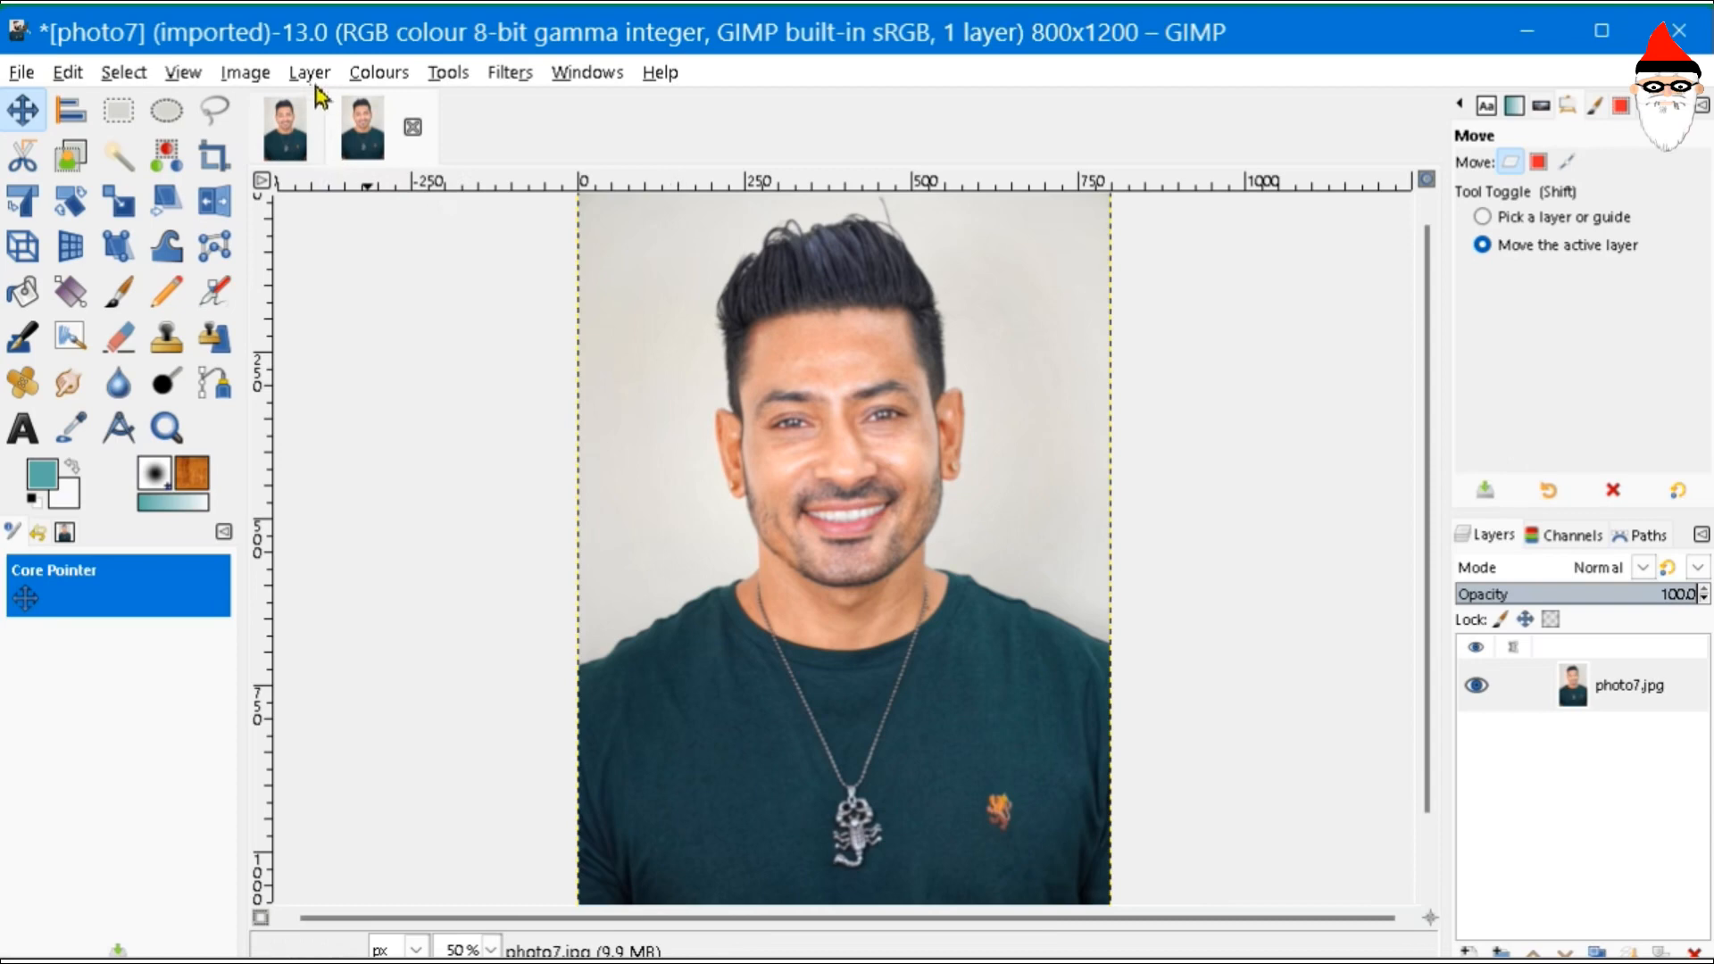
pyautogui.click(260, 75)
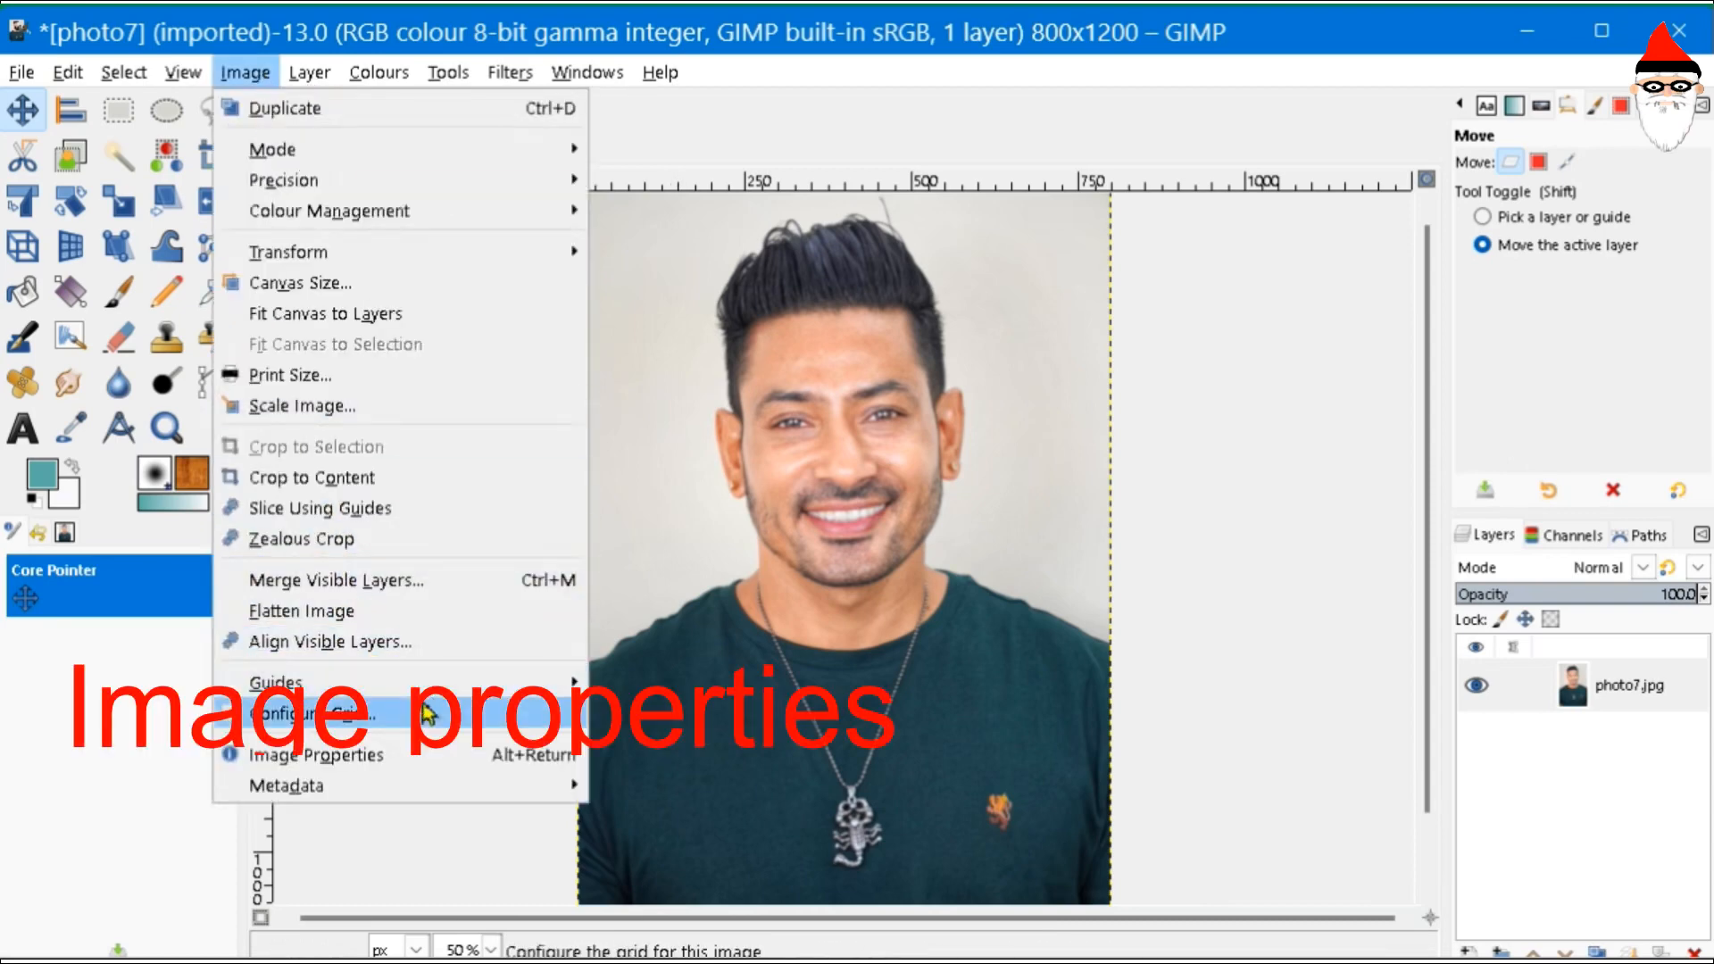
pyautogui.moveTo(381, 686)
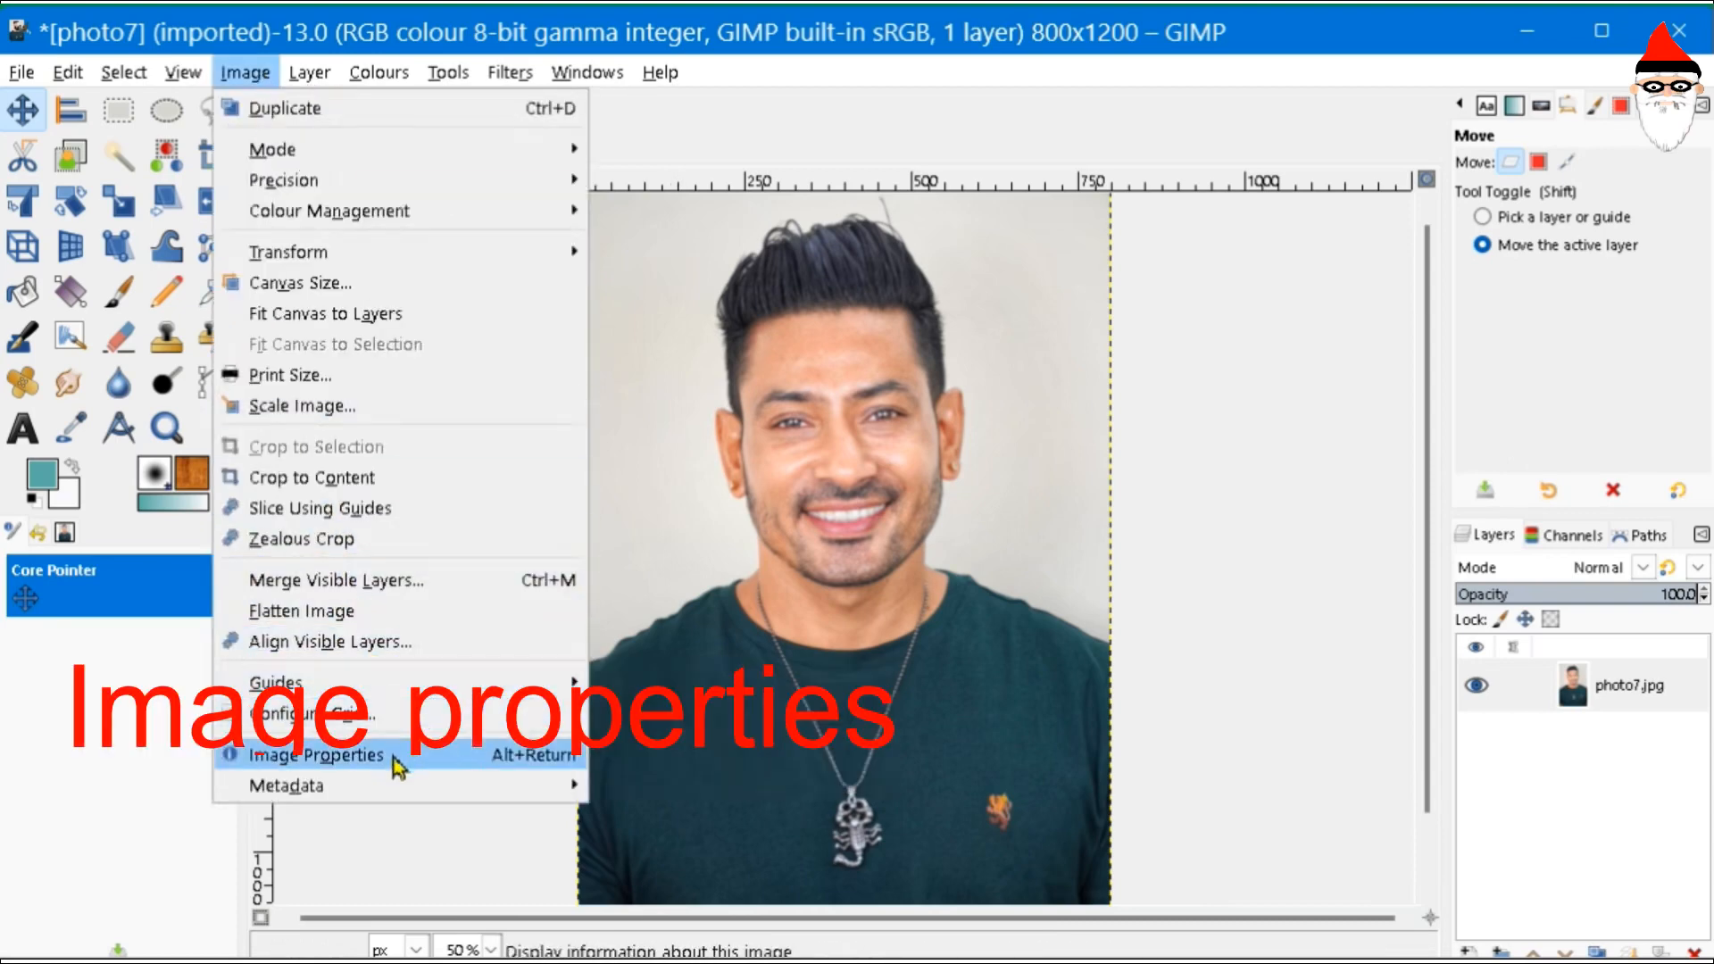
pyautogui.click(391, 757)
pyautogui.tripleClick(847, 352)
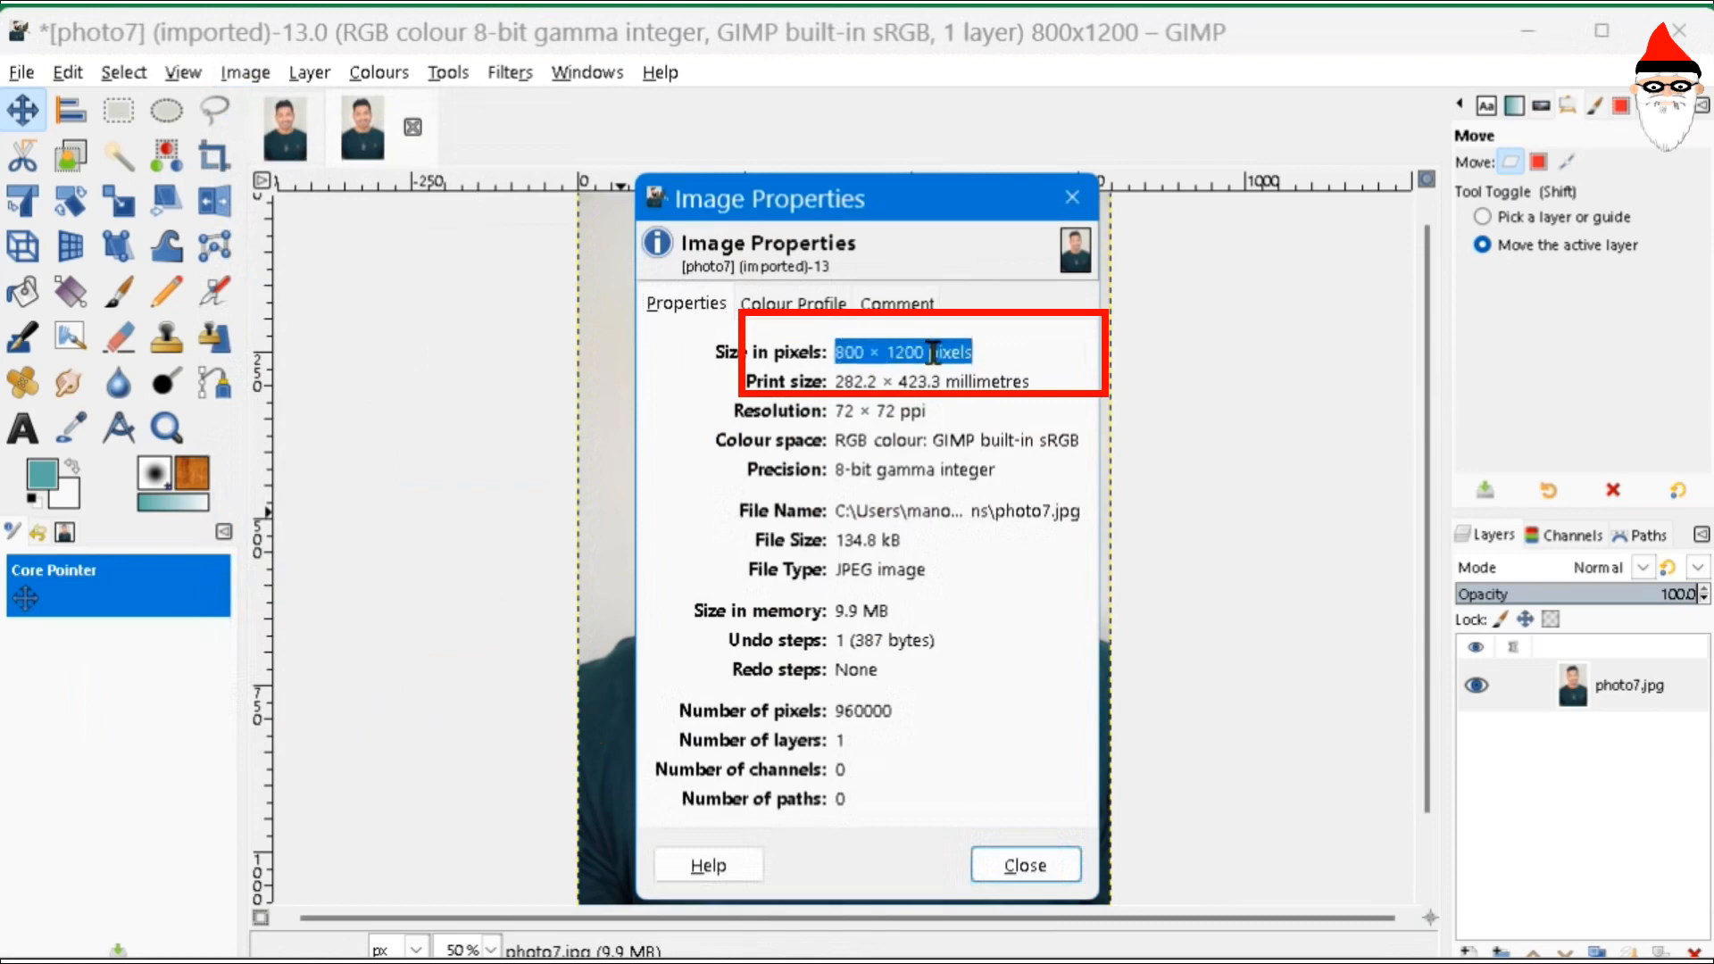
pyautogui.click(1014, 866)
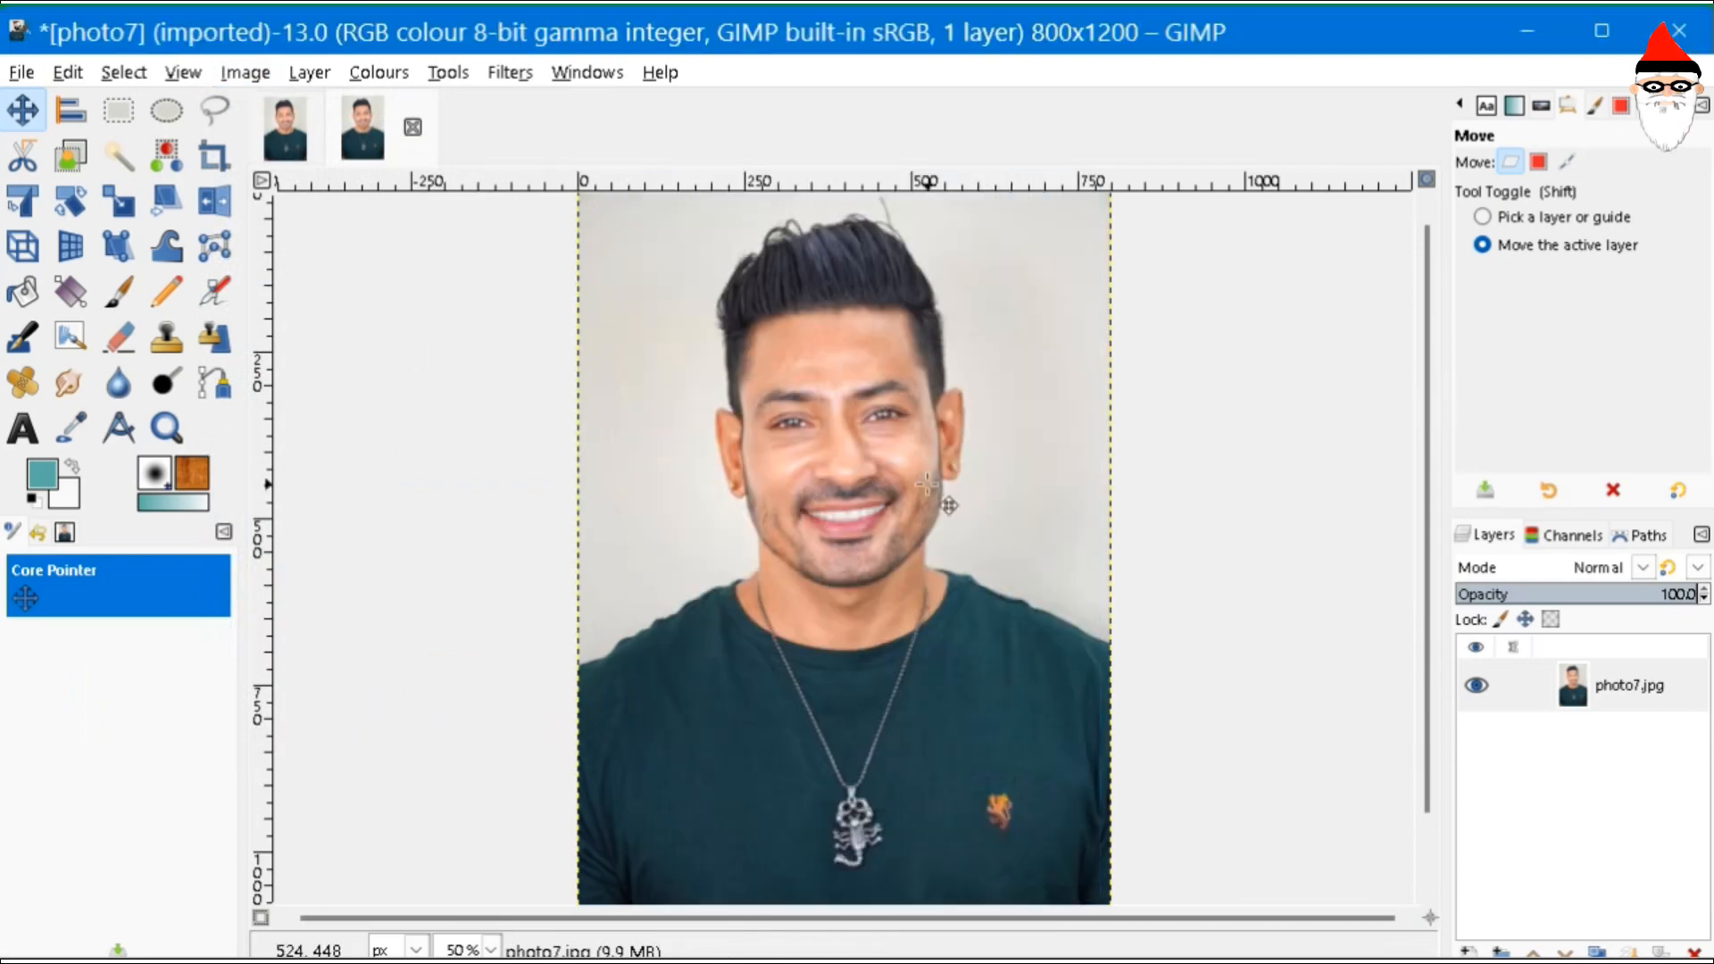
# - Rectangle-select photo7's head and shoulders and crop to it, leaving 800 × 824 px
pyautogui.click(123, 114)
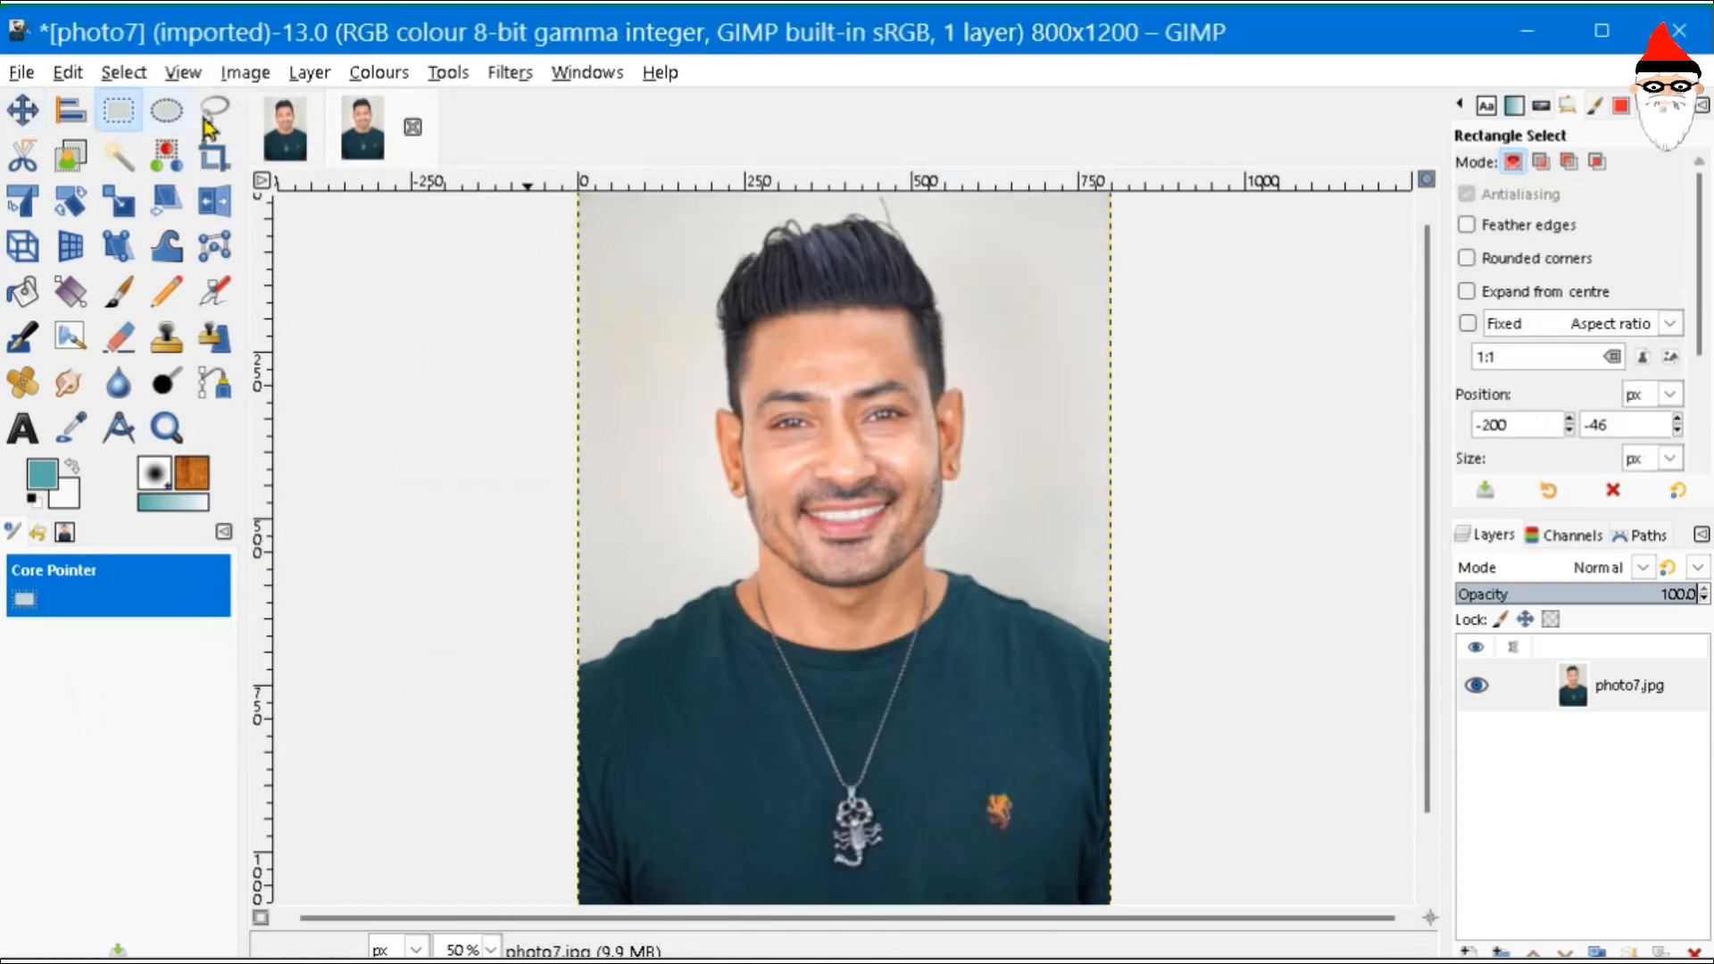
pyautogui.moveTo(578, 204); pyautogui.dragTo(756, 361)
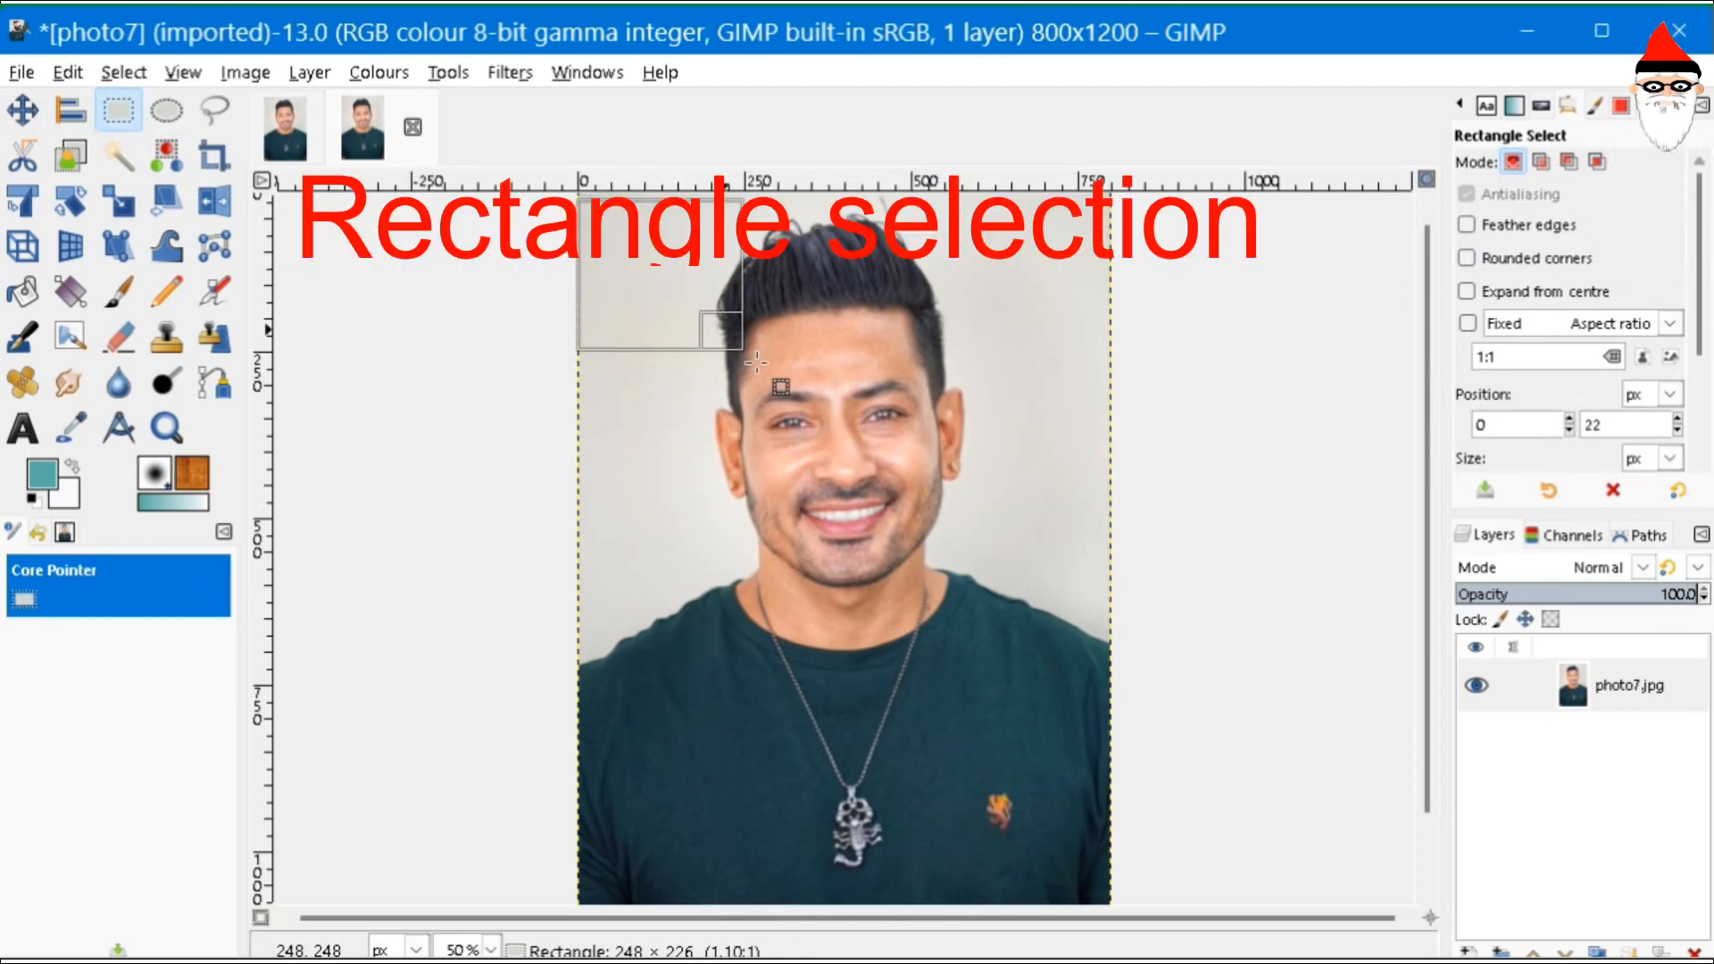
pyautogui.moveTo(756, 361); pyautogui.dragTo(1100, 745)
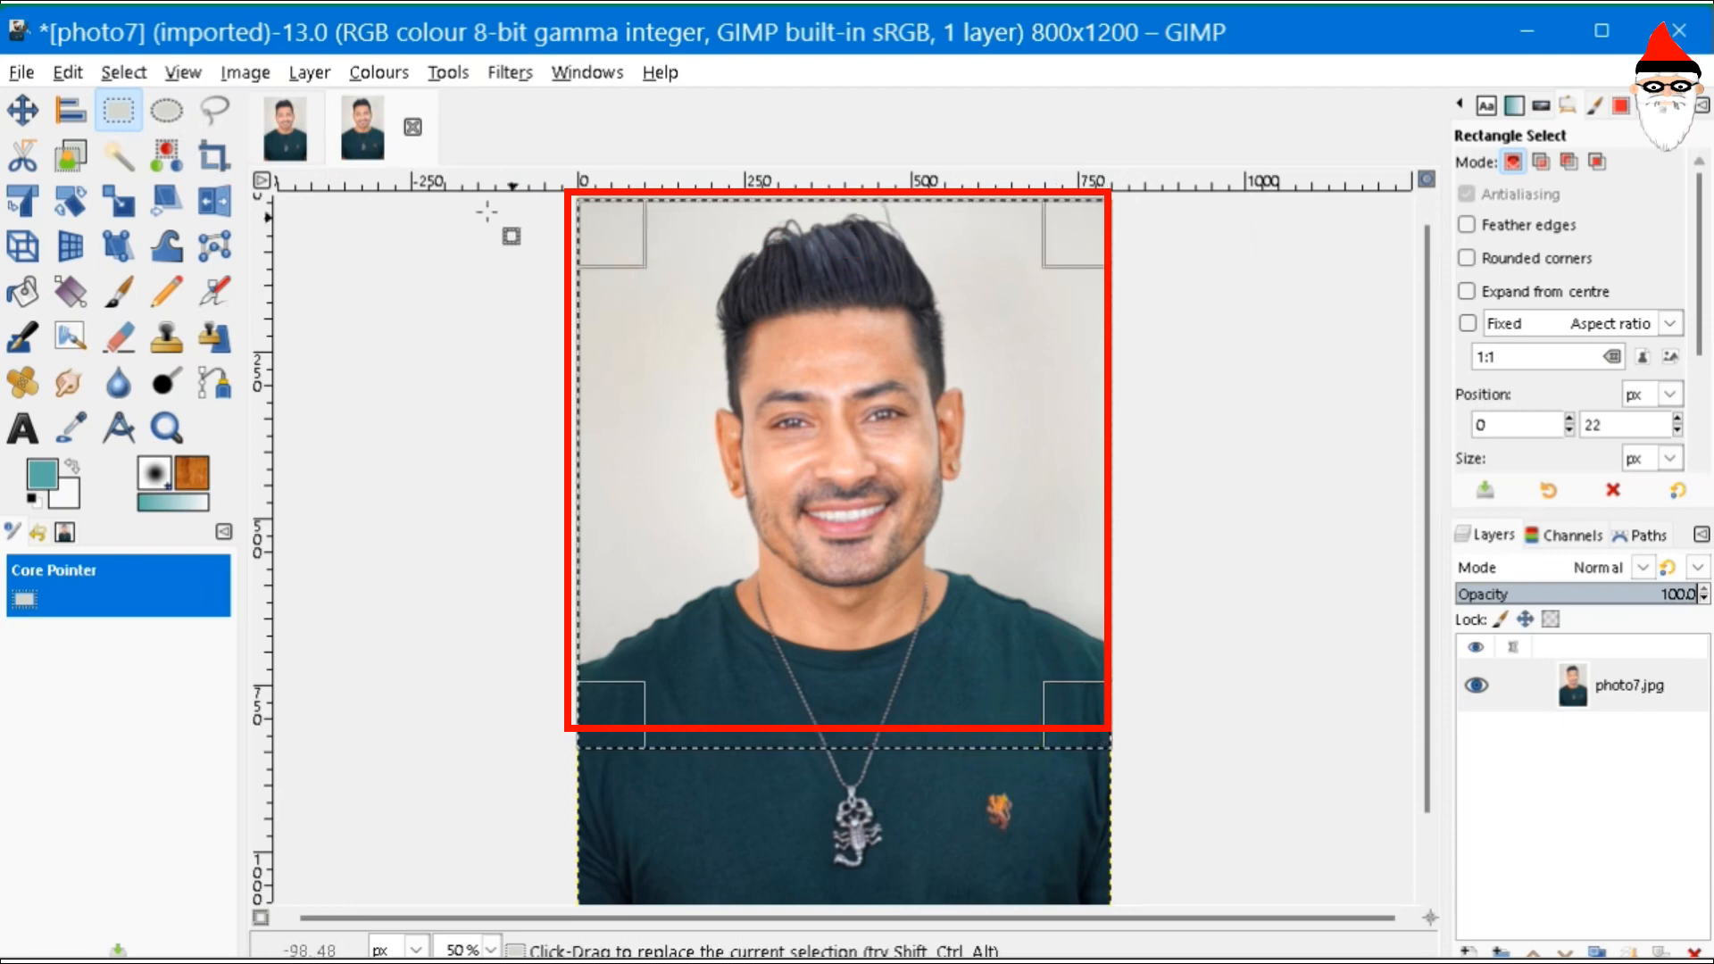
pyautogui.click(243, 71)
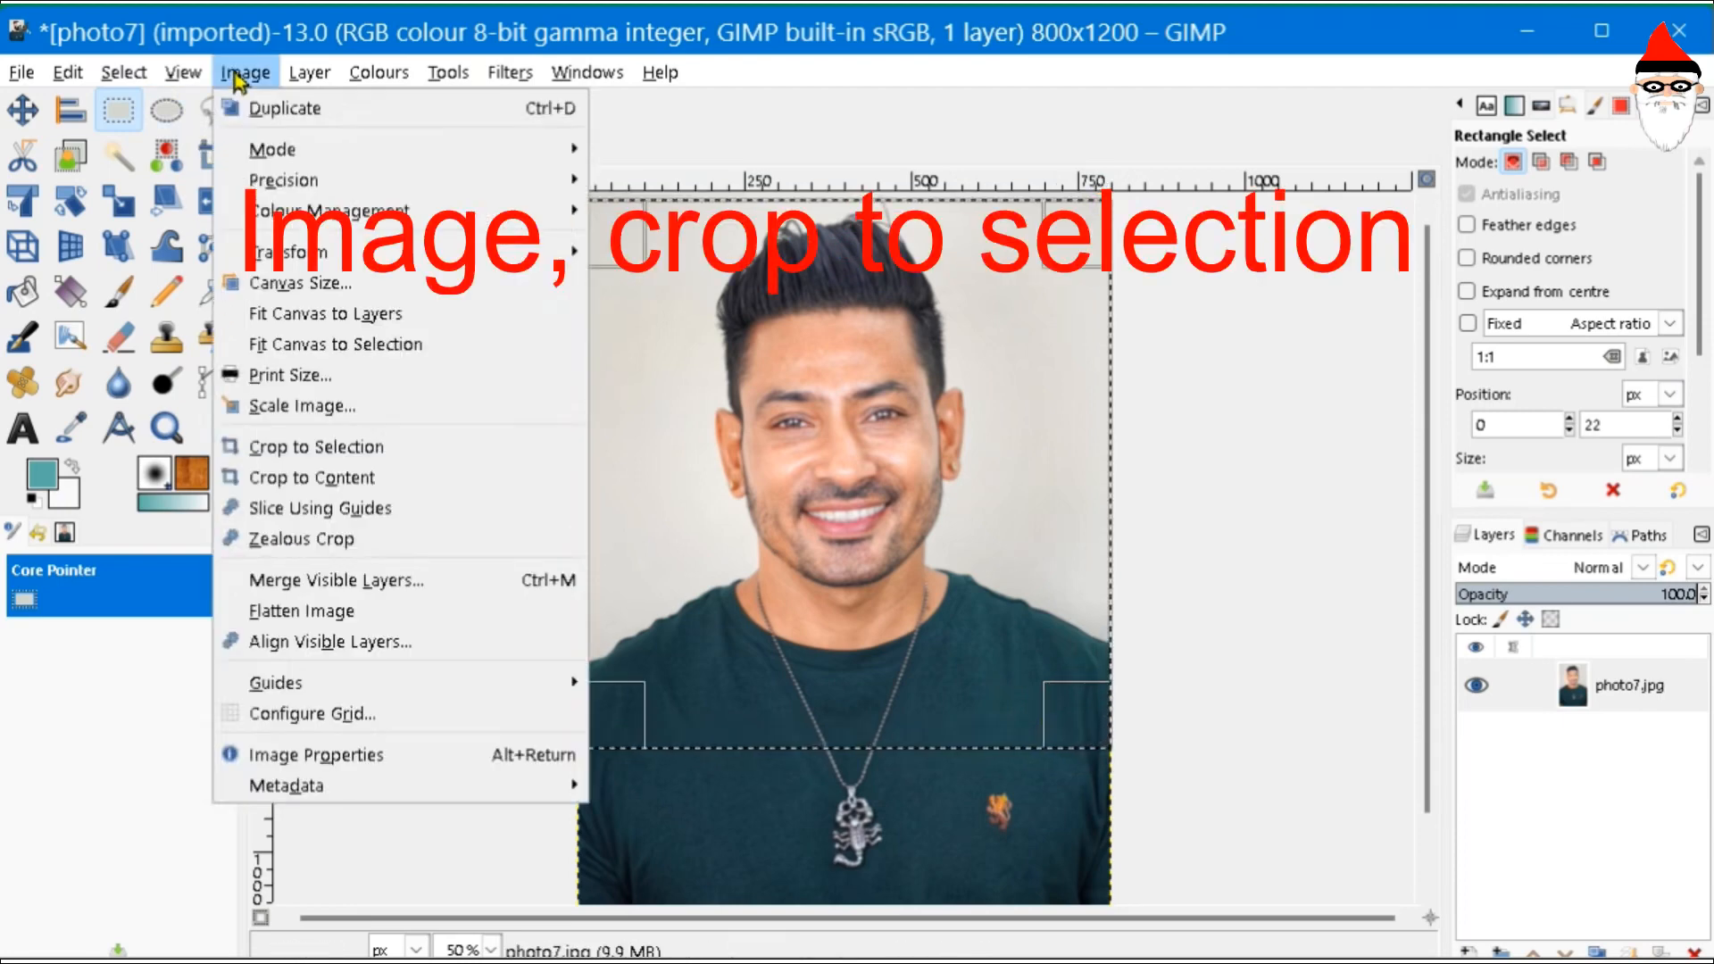
pyautogui.click(424, 459)
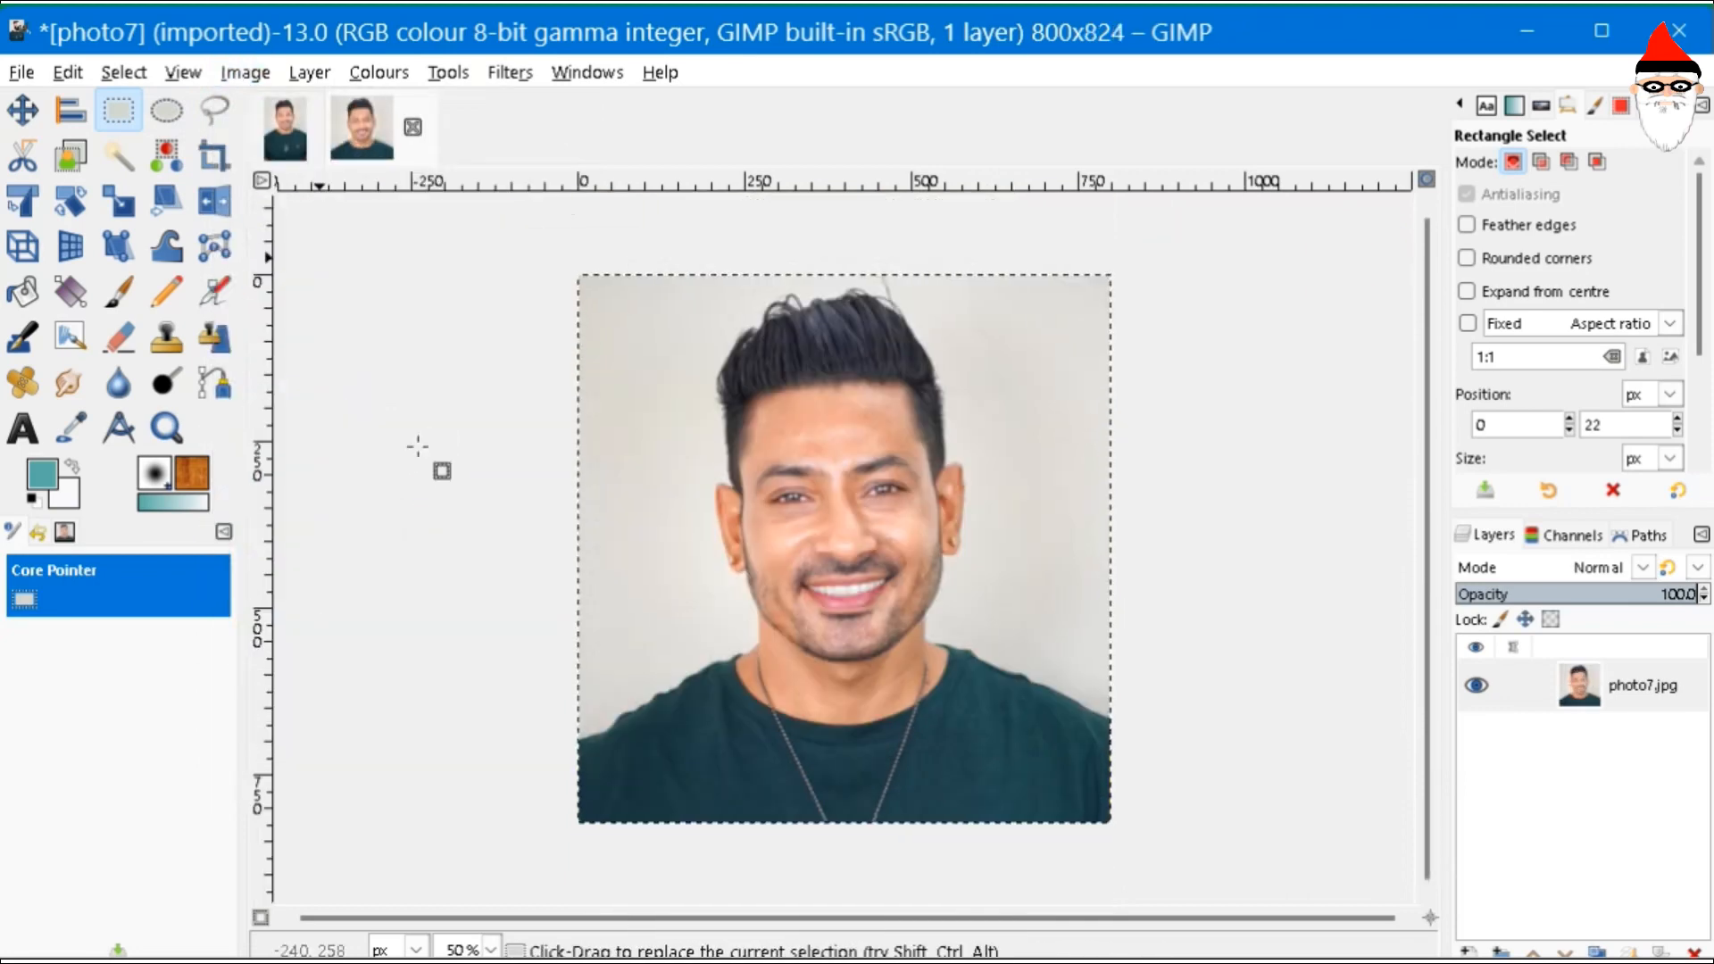
pyautogui.click(246, 75)
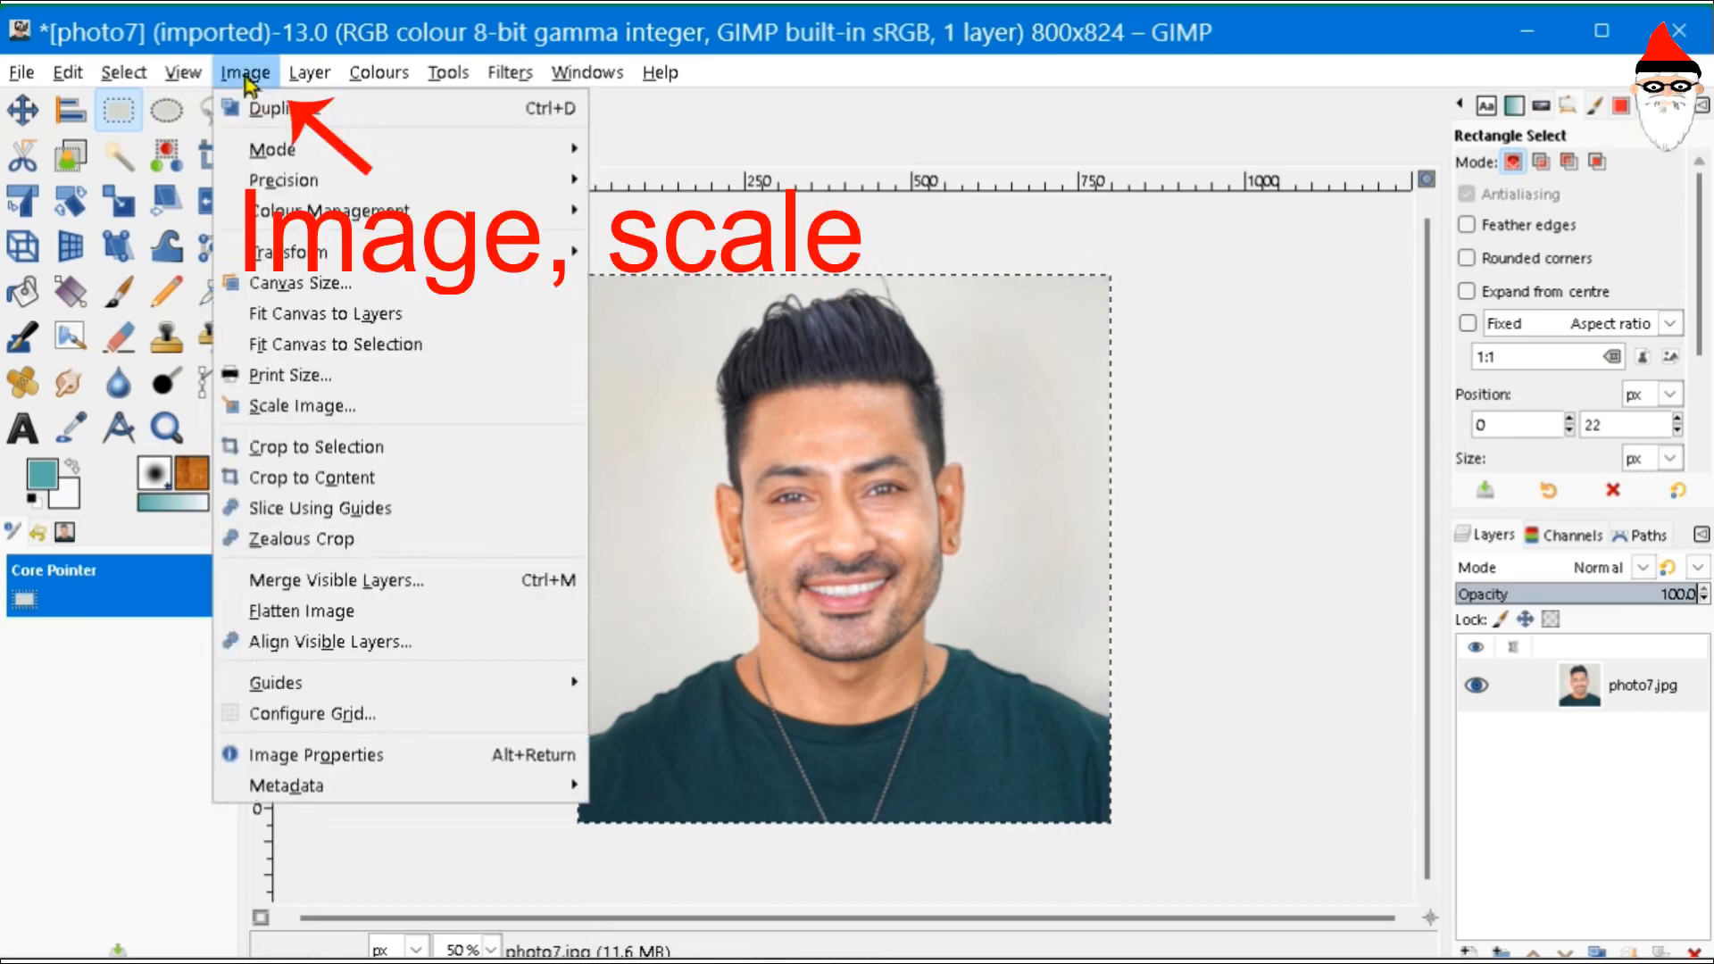
# - Scale photo7 to width 100 px (height 103) and view it at 200% zoom
pyautogui.click(360, 410)
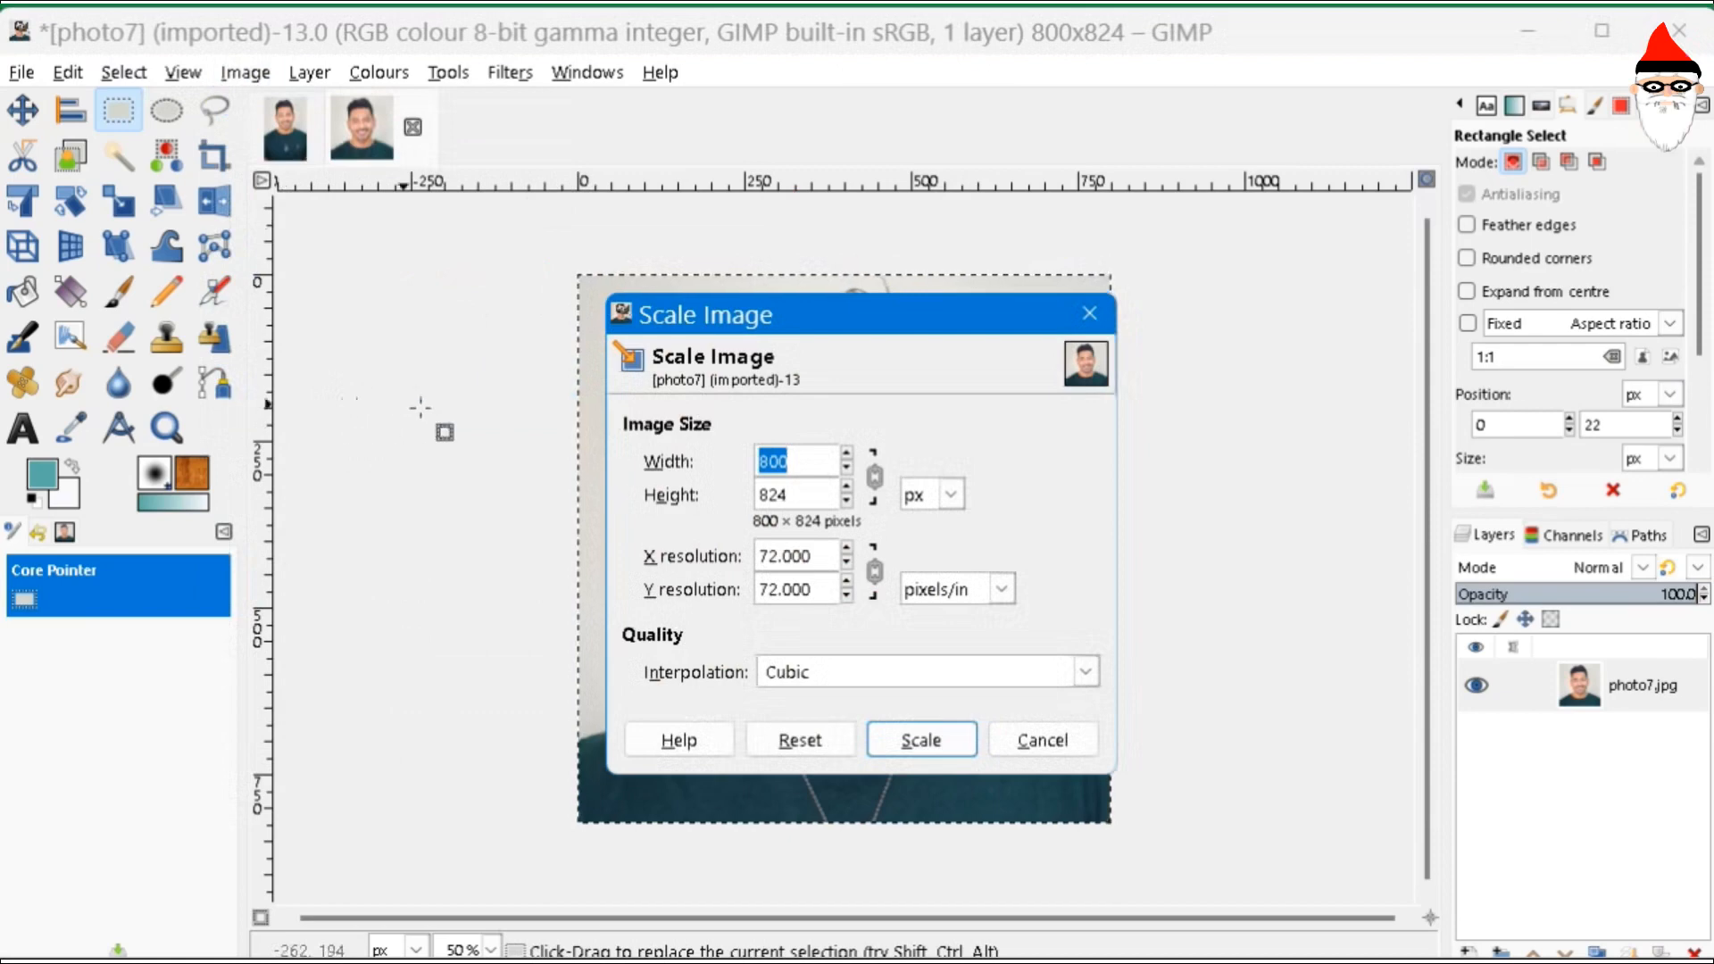
pyautogui.click(801, 462)
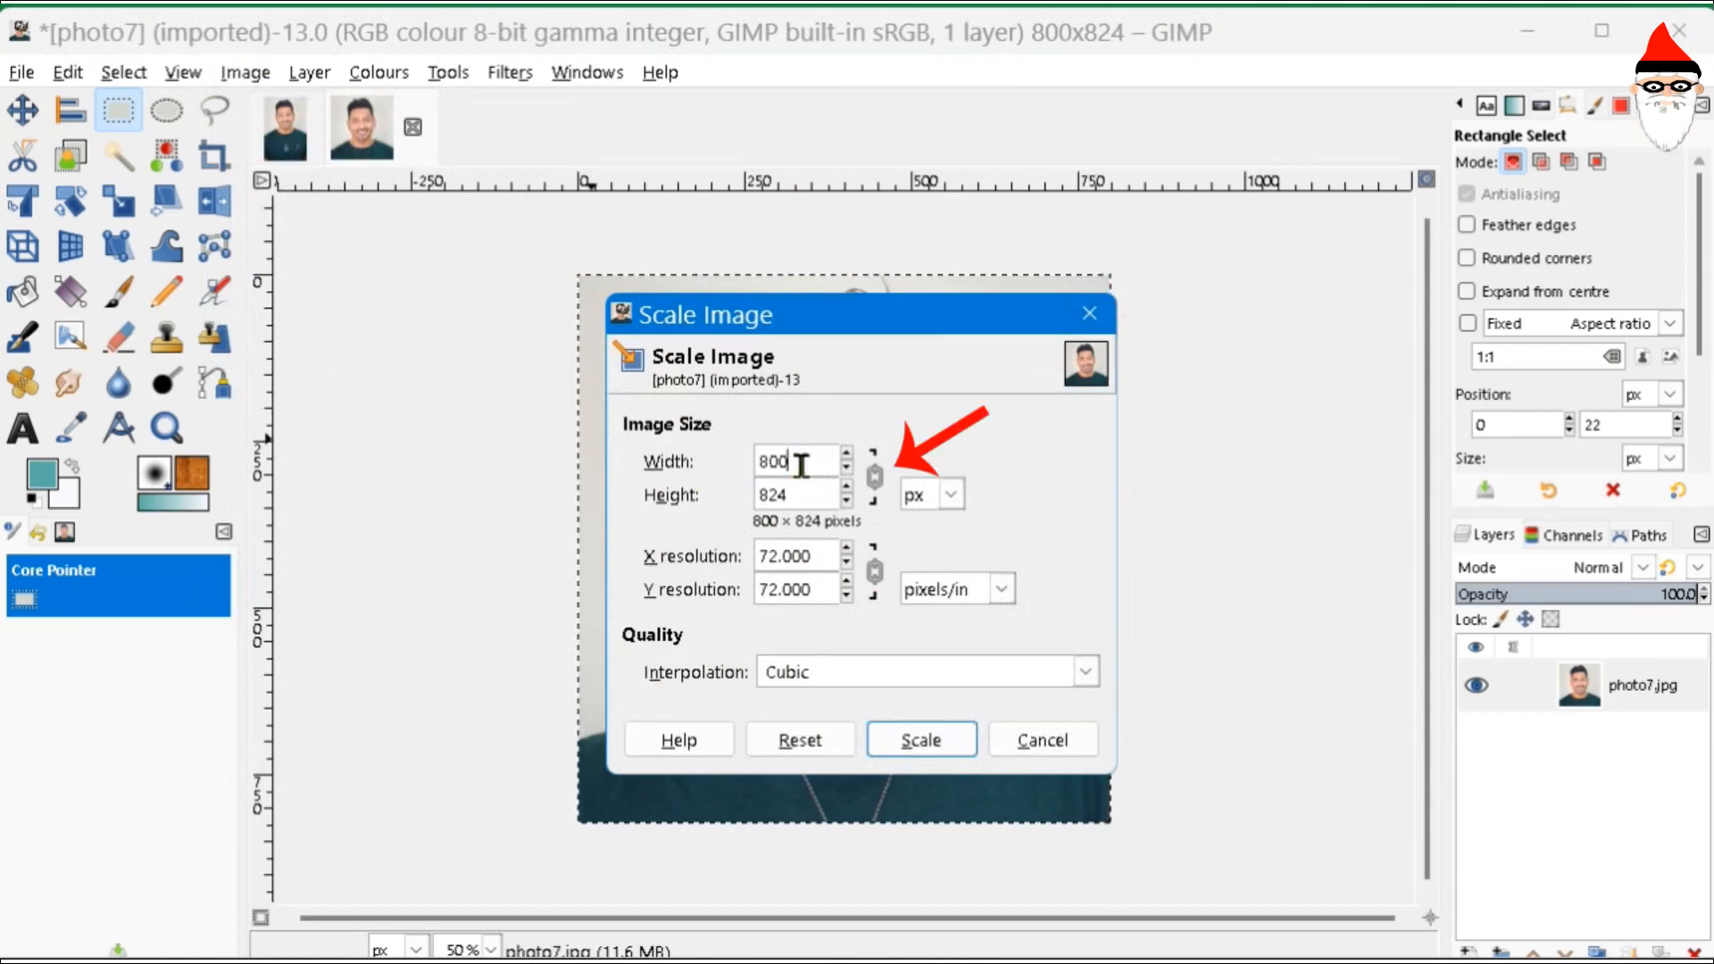
pyautogui.doubleClick(801, 463)
pyautogui.write('100')
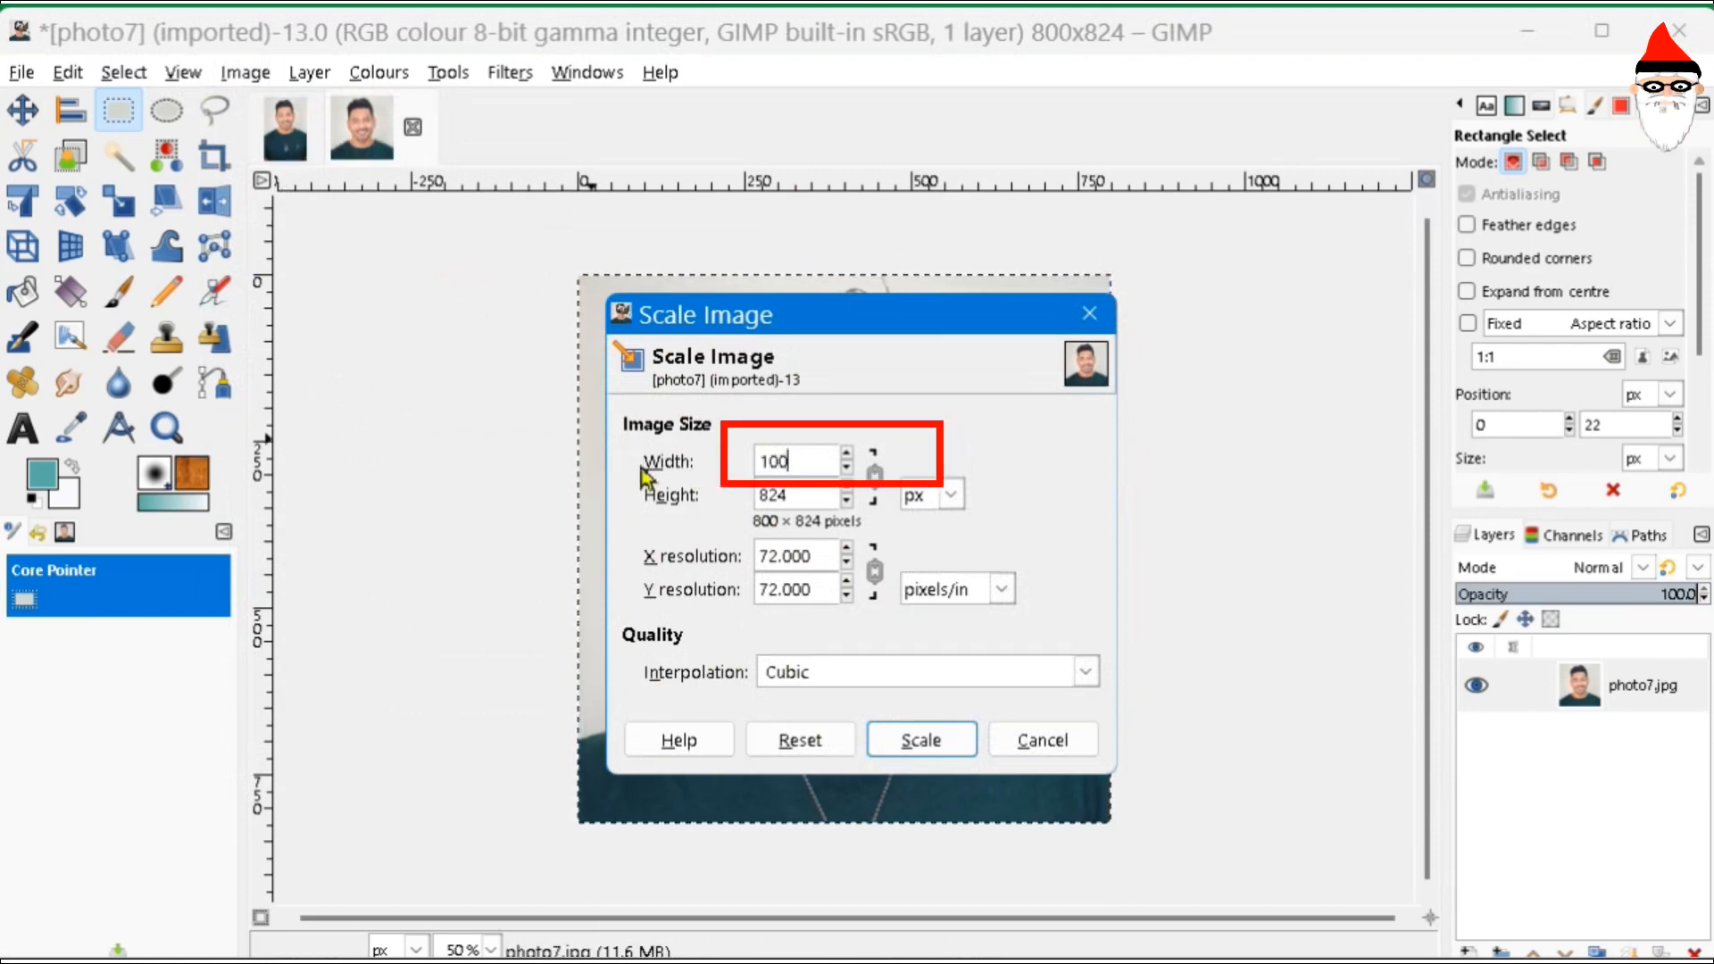
pyautogui.click(794, 496)
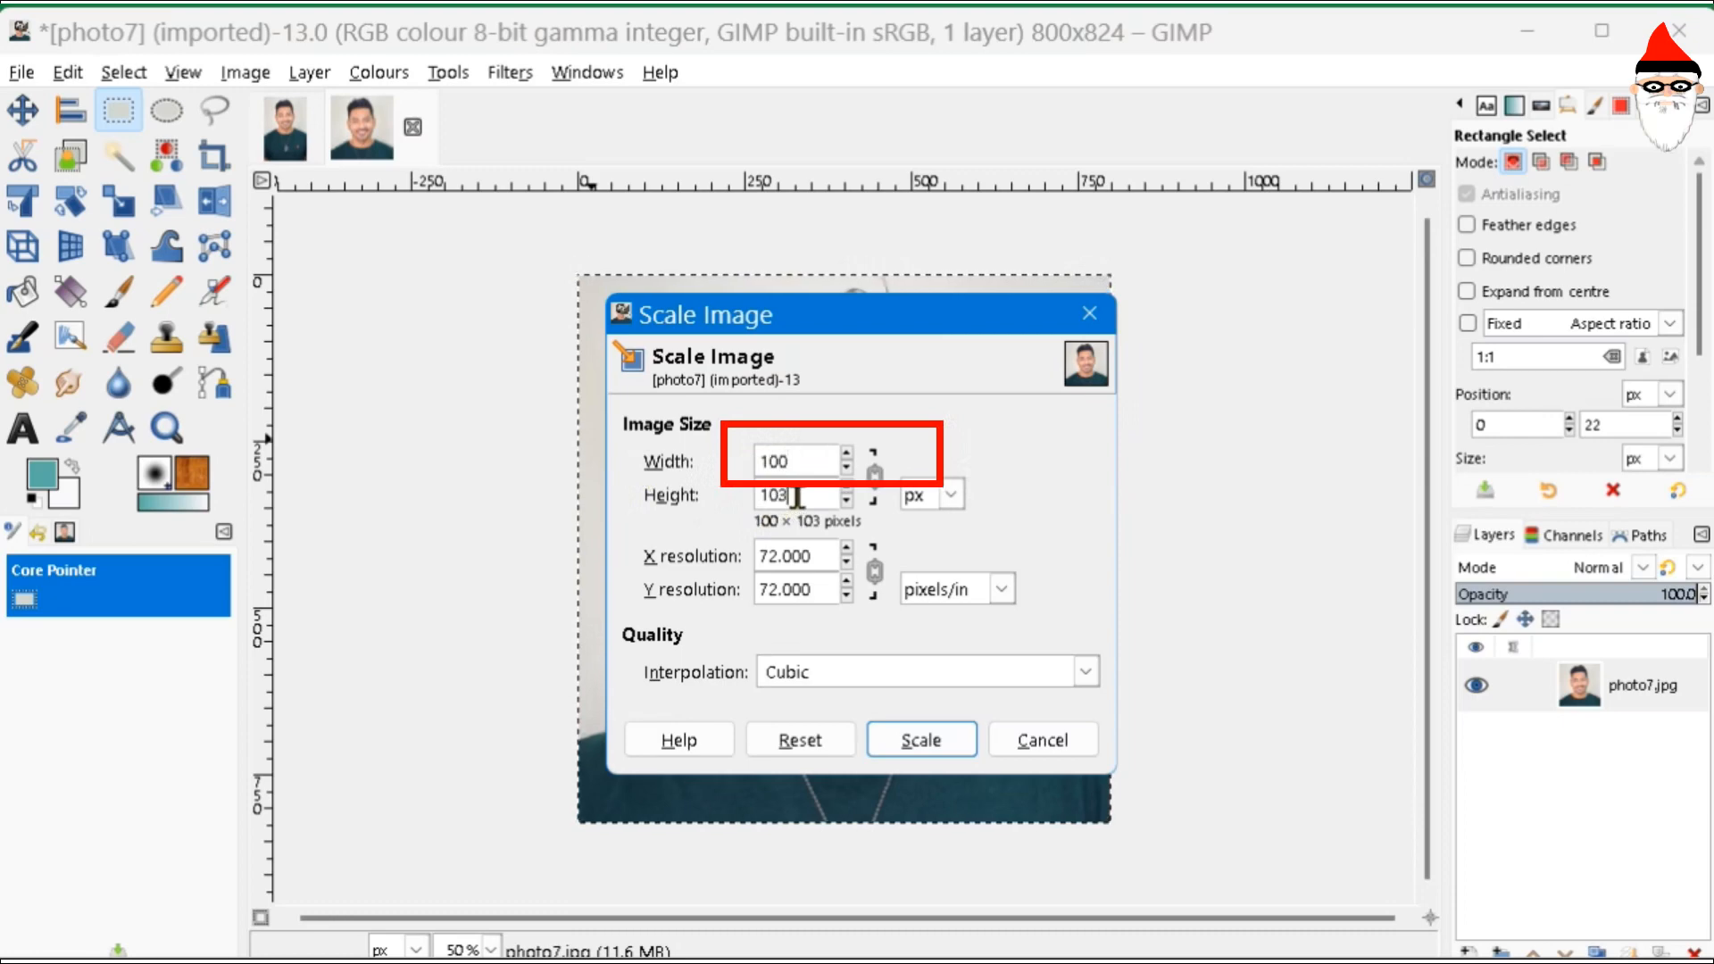
pyautogui.click(919, 745)
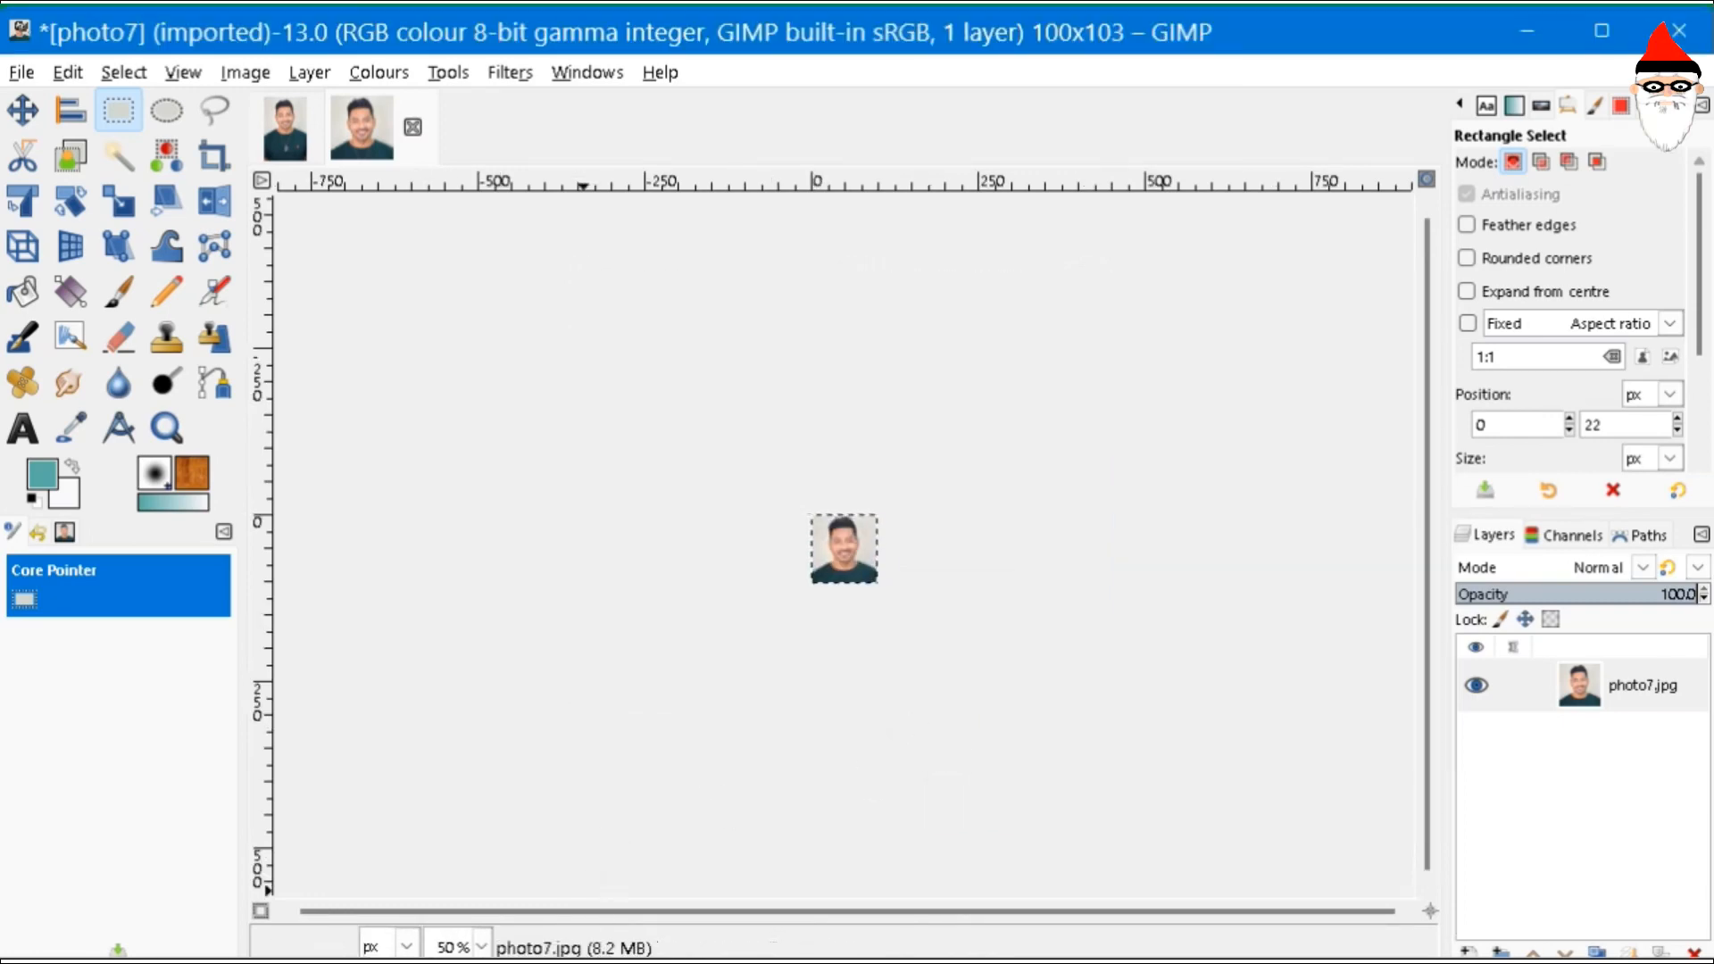
pyautogui.click(482, 946)
pyautogui.click(480, 744)
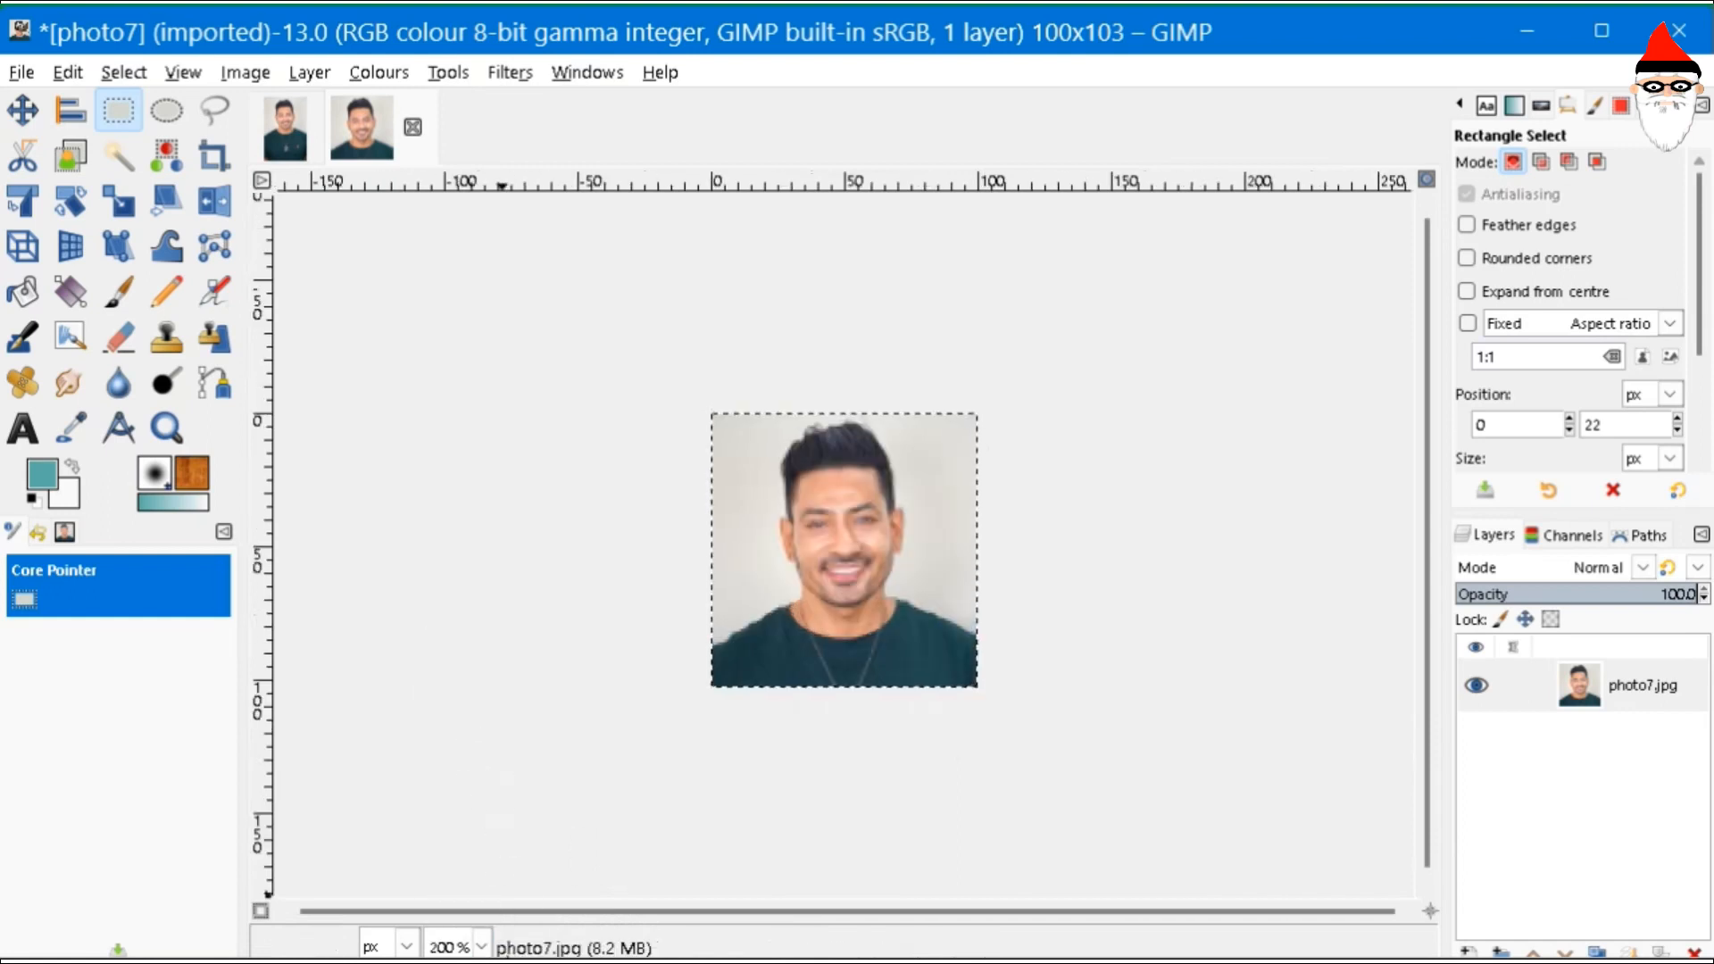
# - Magnify the tiny photo7 to 400% and then 800% to inspect its pixelation
pyautogui.click(481, 946)
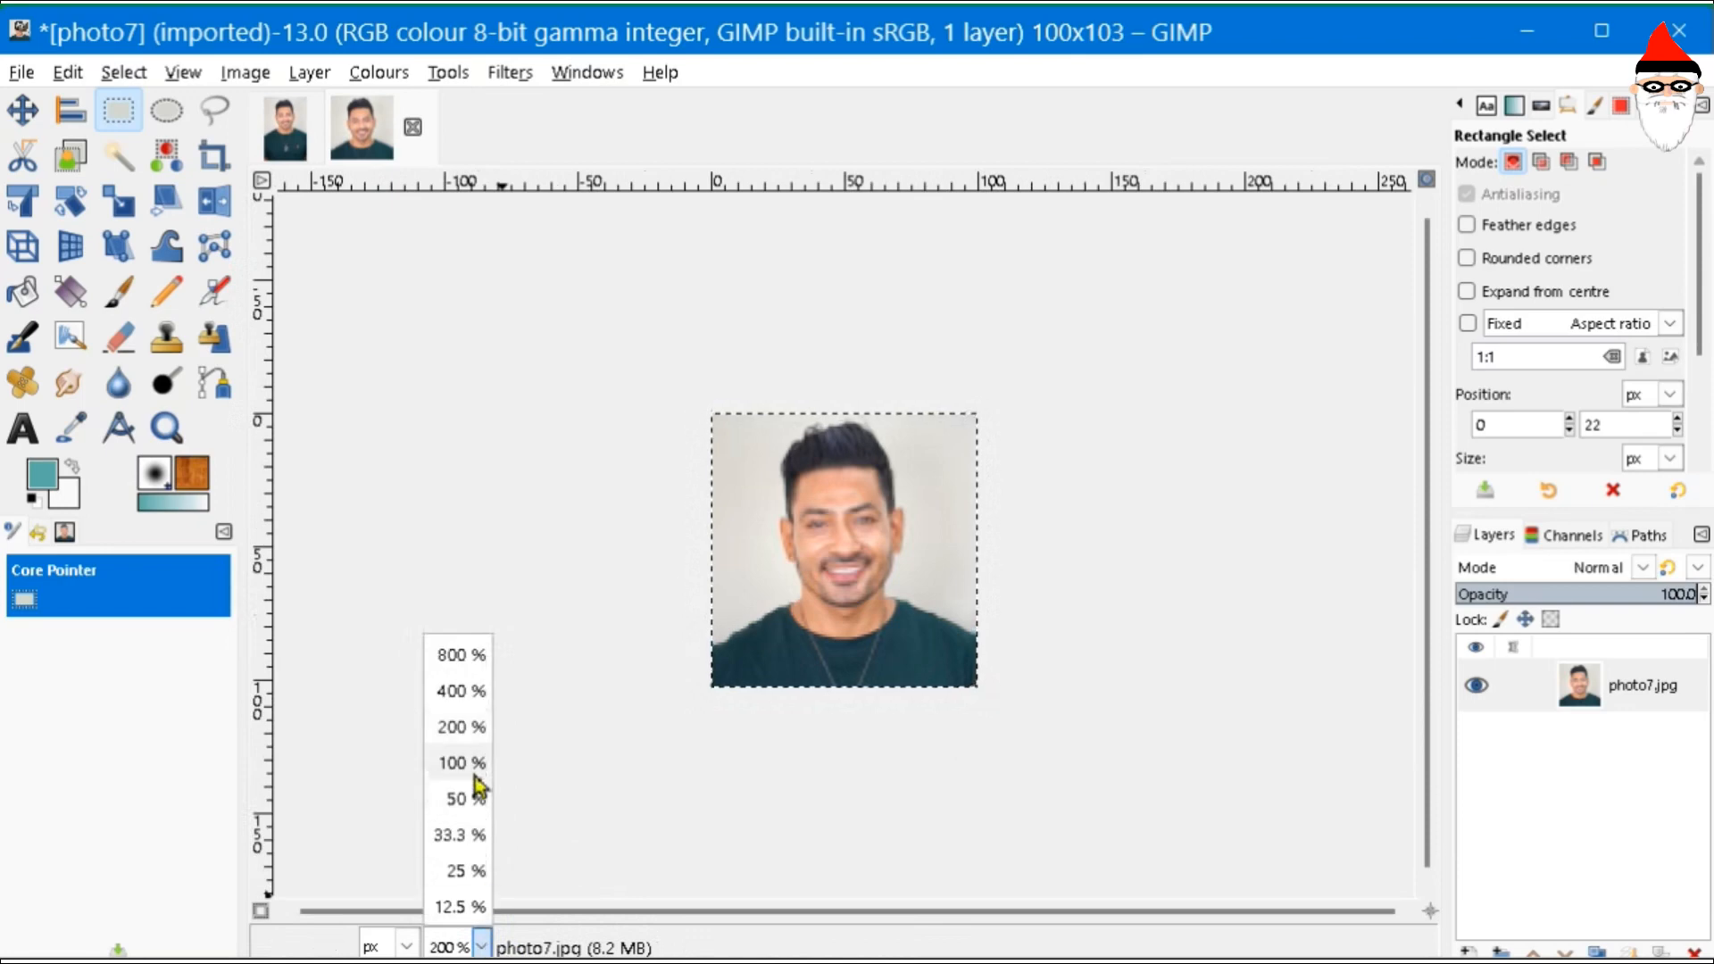
pyautogui.click(466, 691)
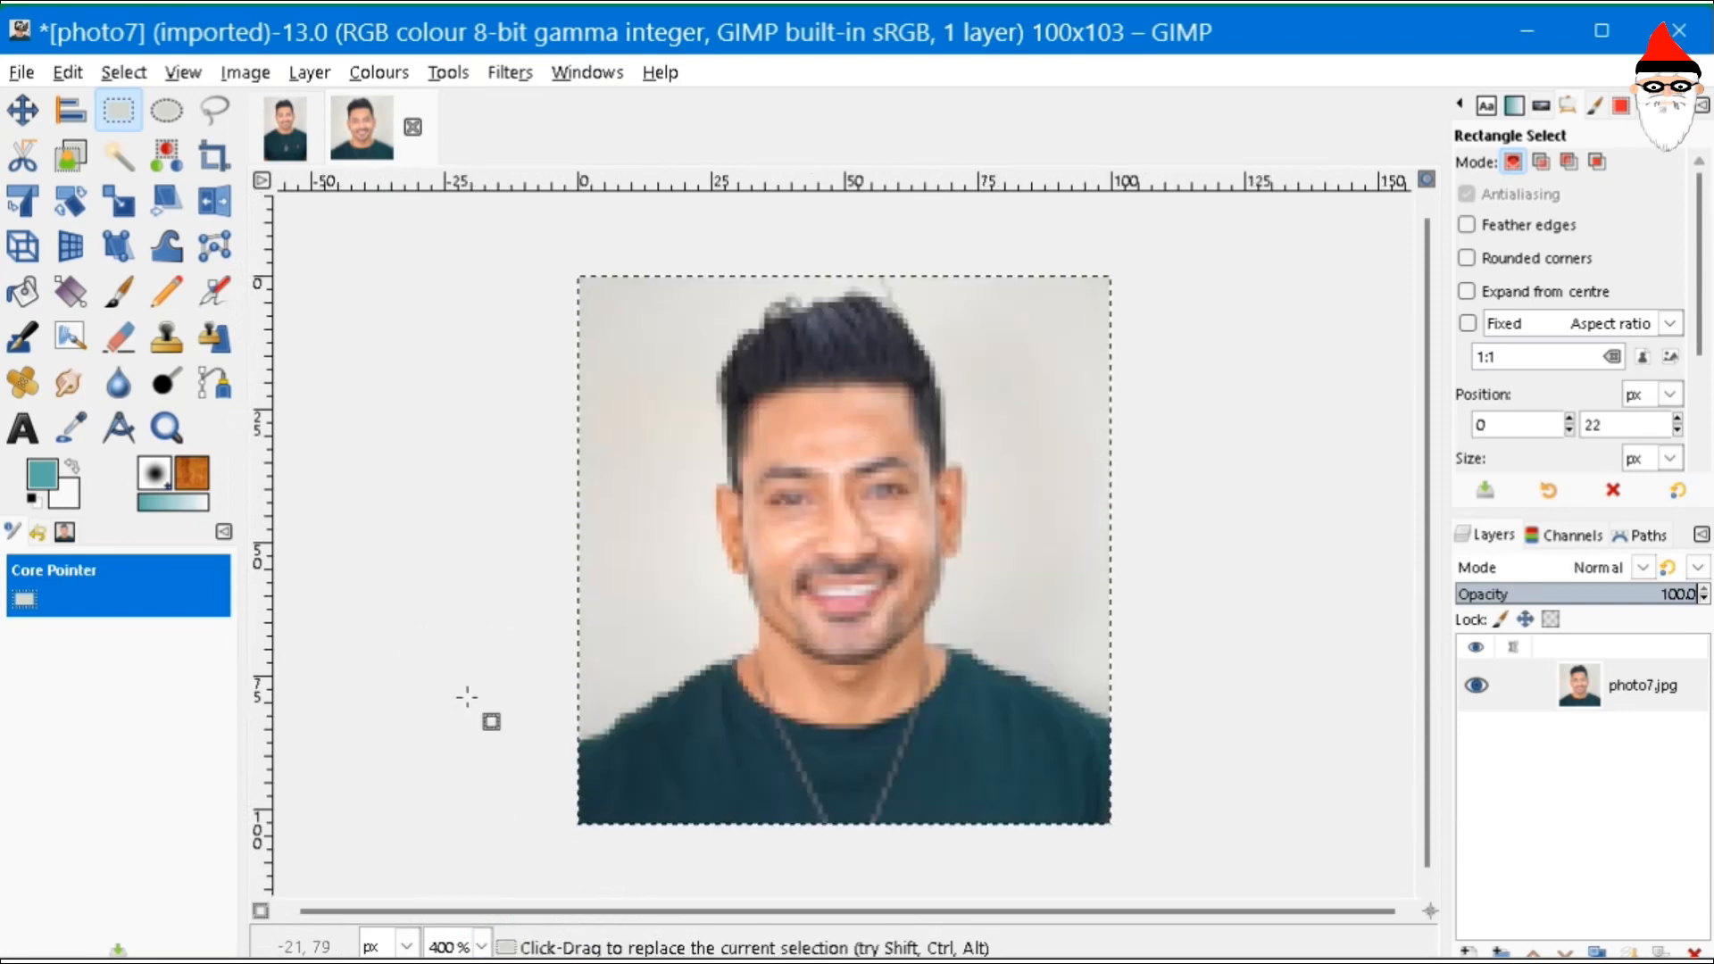
pyautogui.click(481, 946)
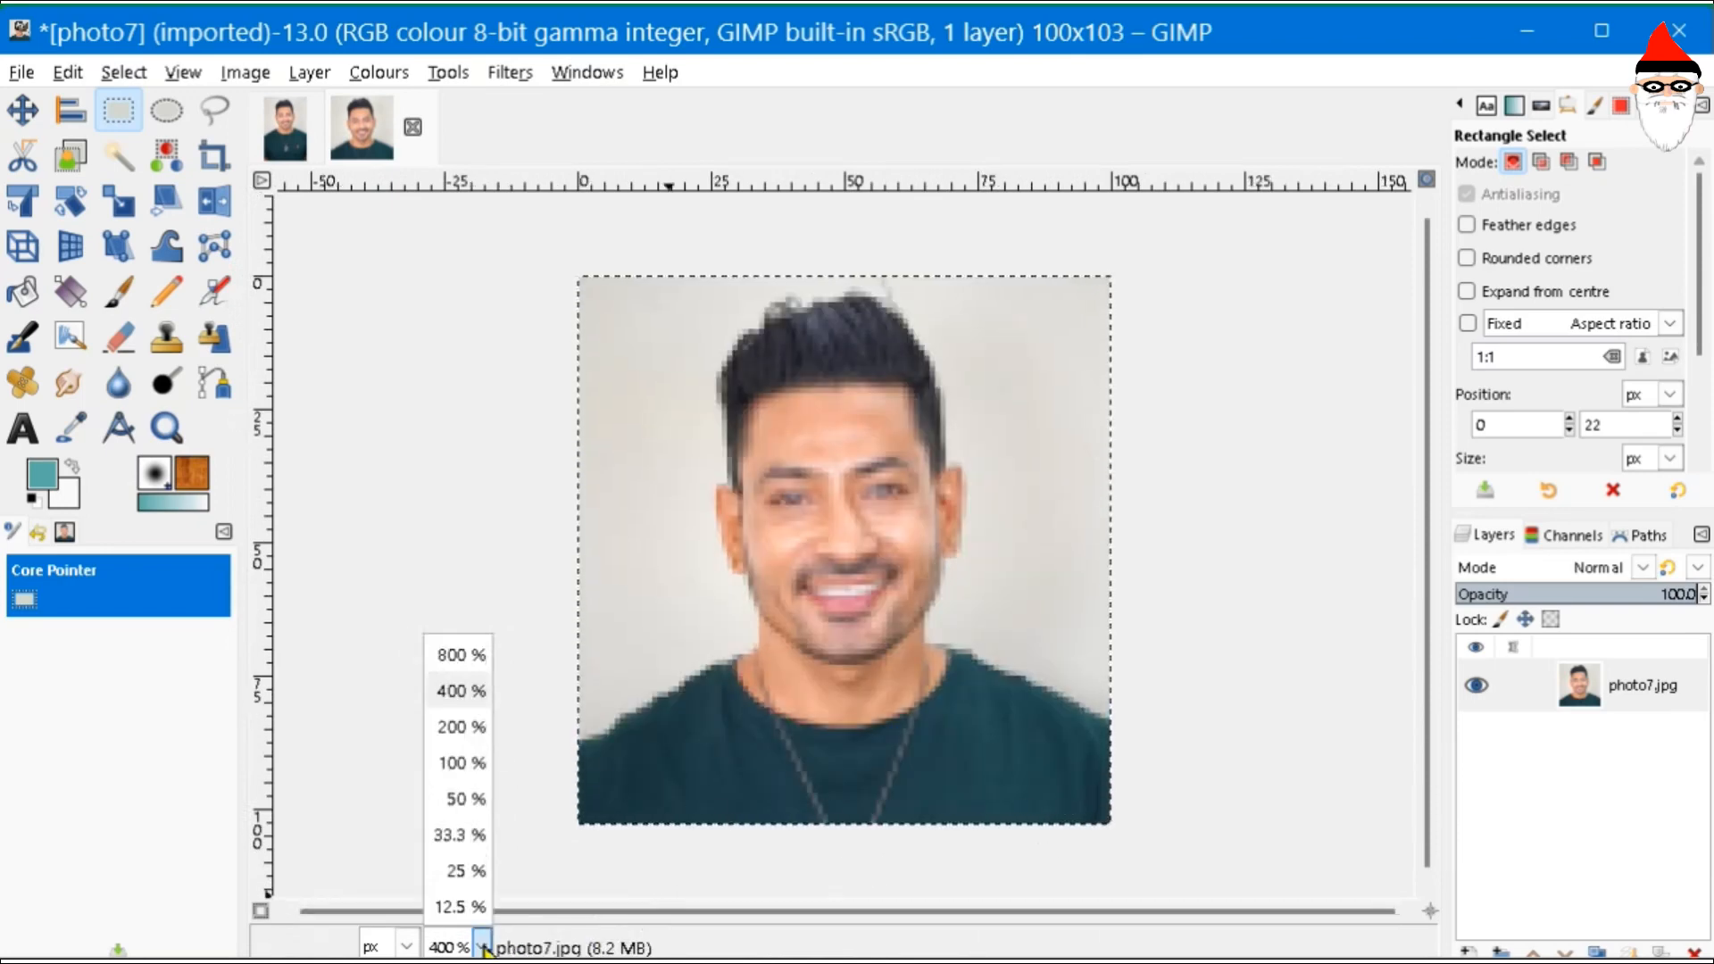
pyautogui.click(449, 690)
pyautogui.click(446, 944)
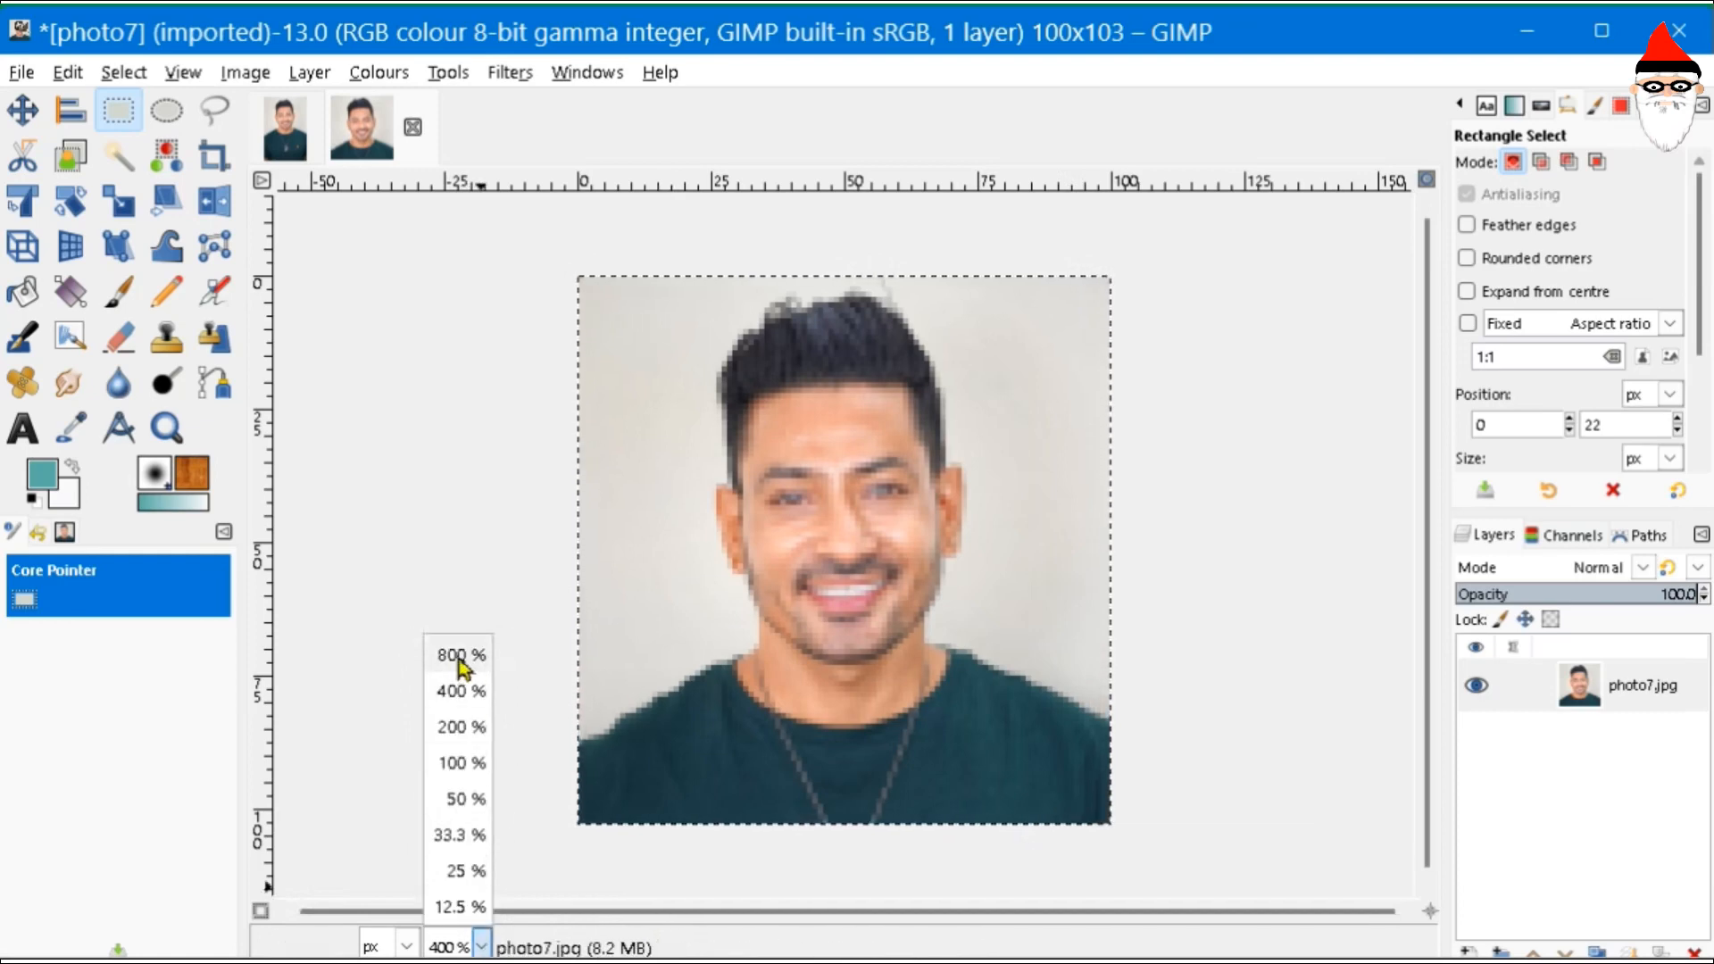
pyautogui.click(451, 658)
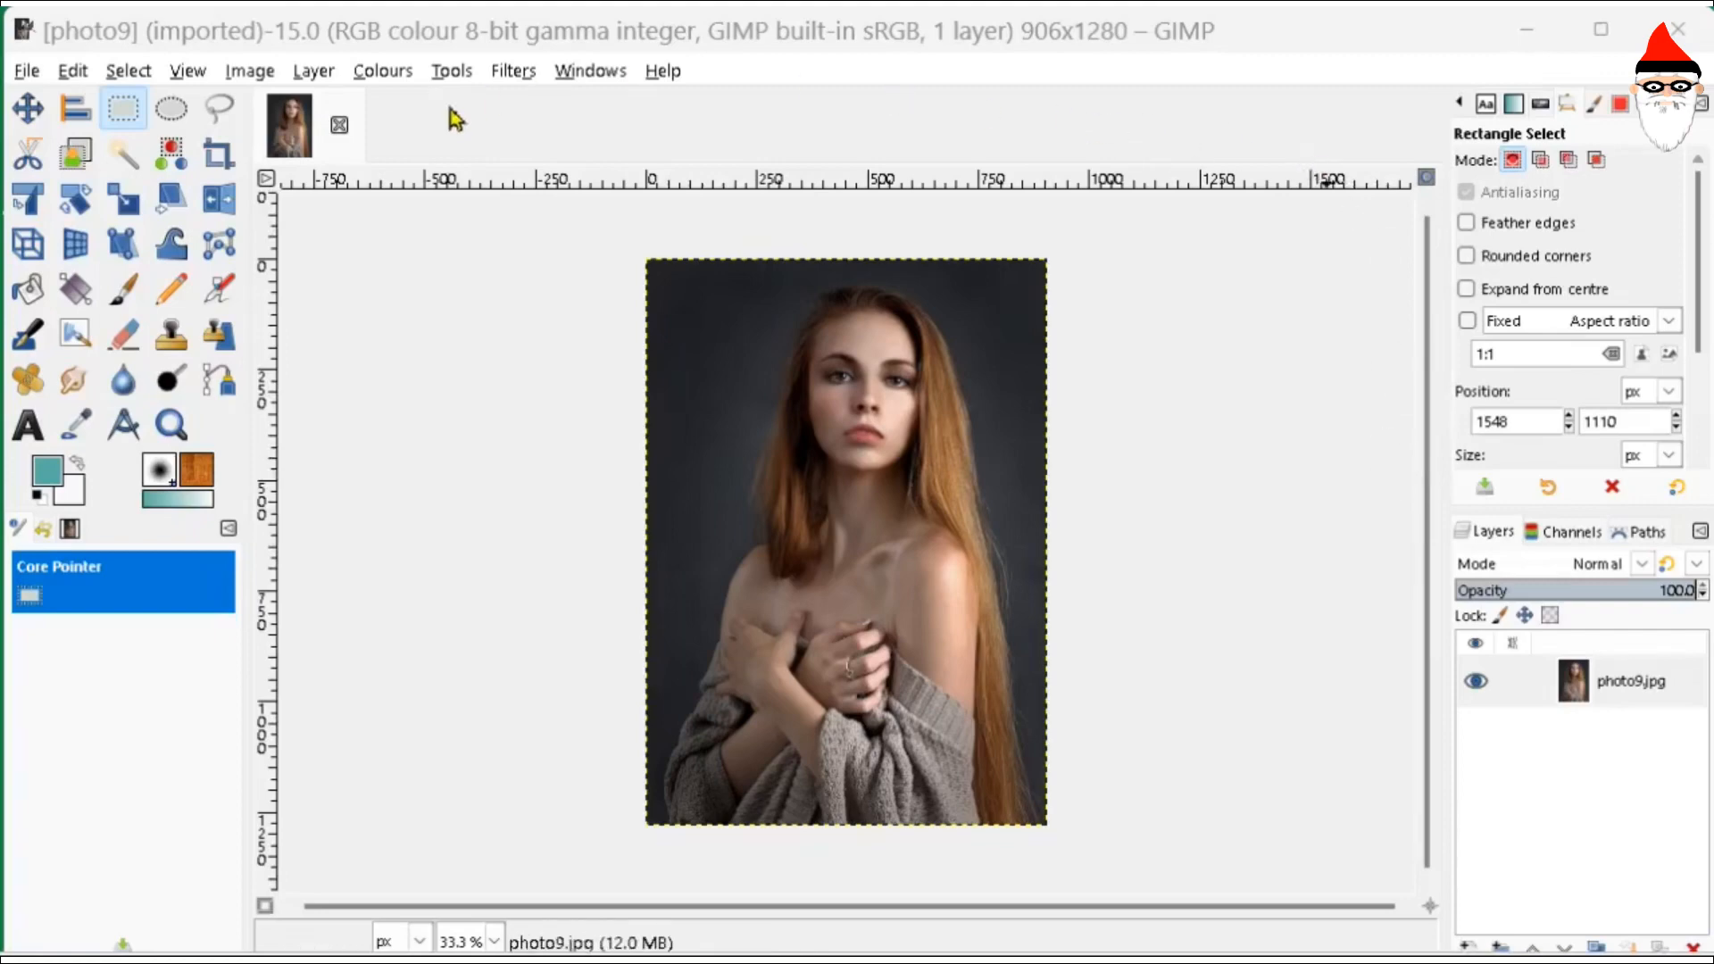
# - Glance at Canvas Size without resizing, then drop phot10.jpg onto photo9 as a new layer
pyautogui.click(232, 72)
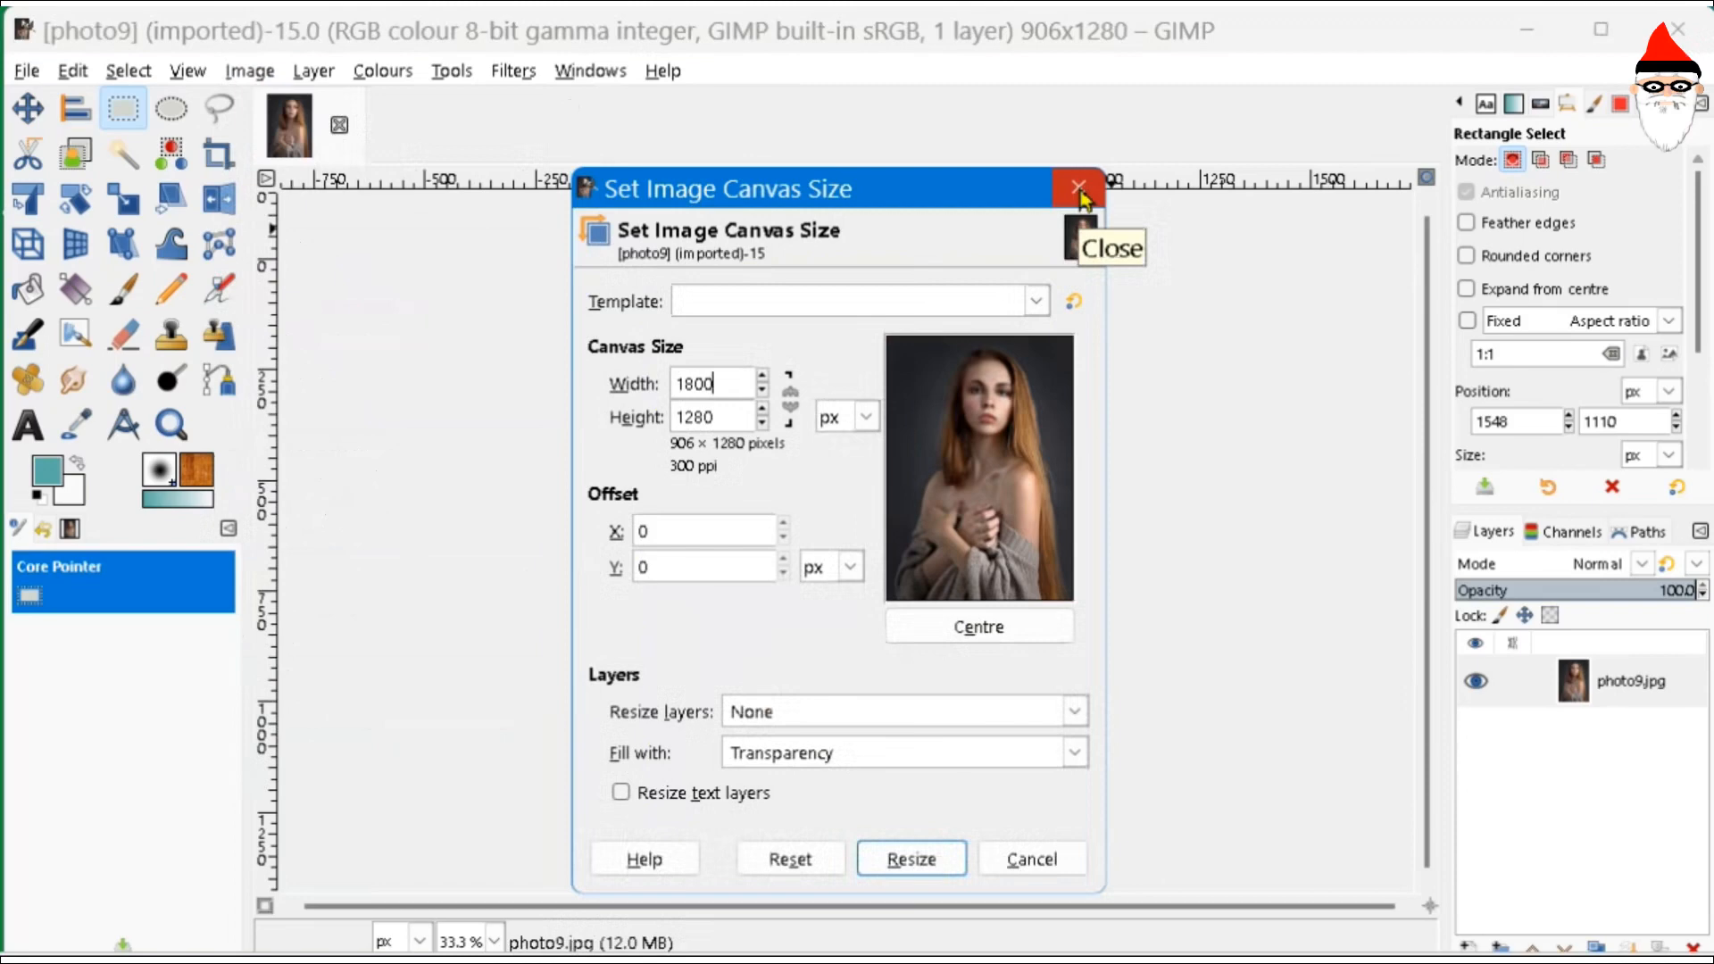
pyautogui.click(1078, 189)
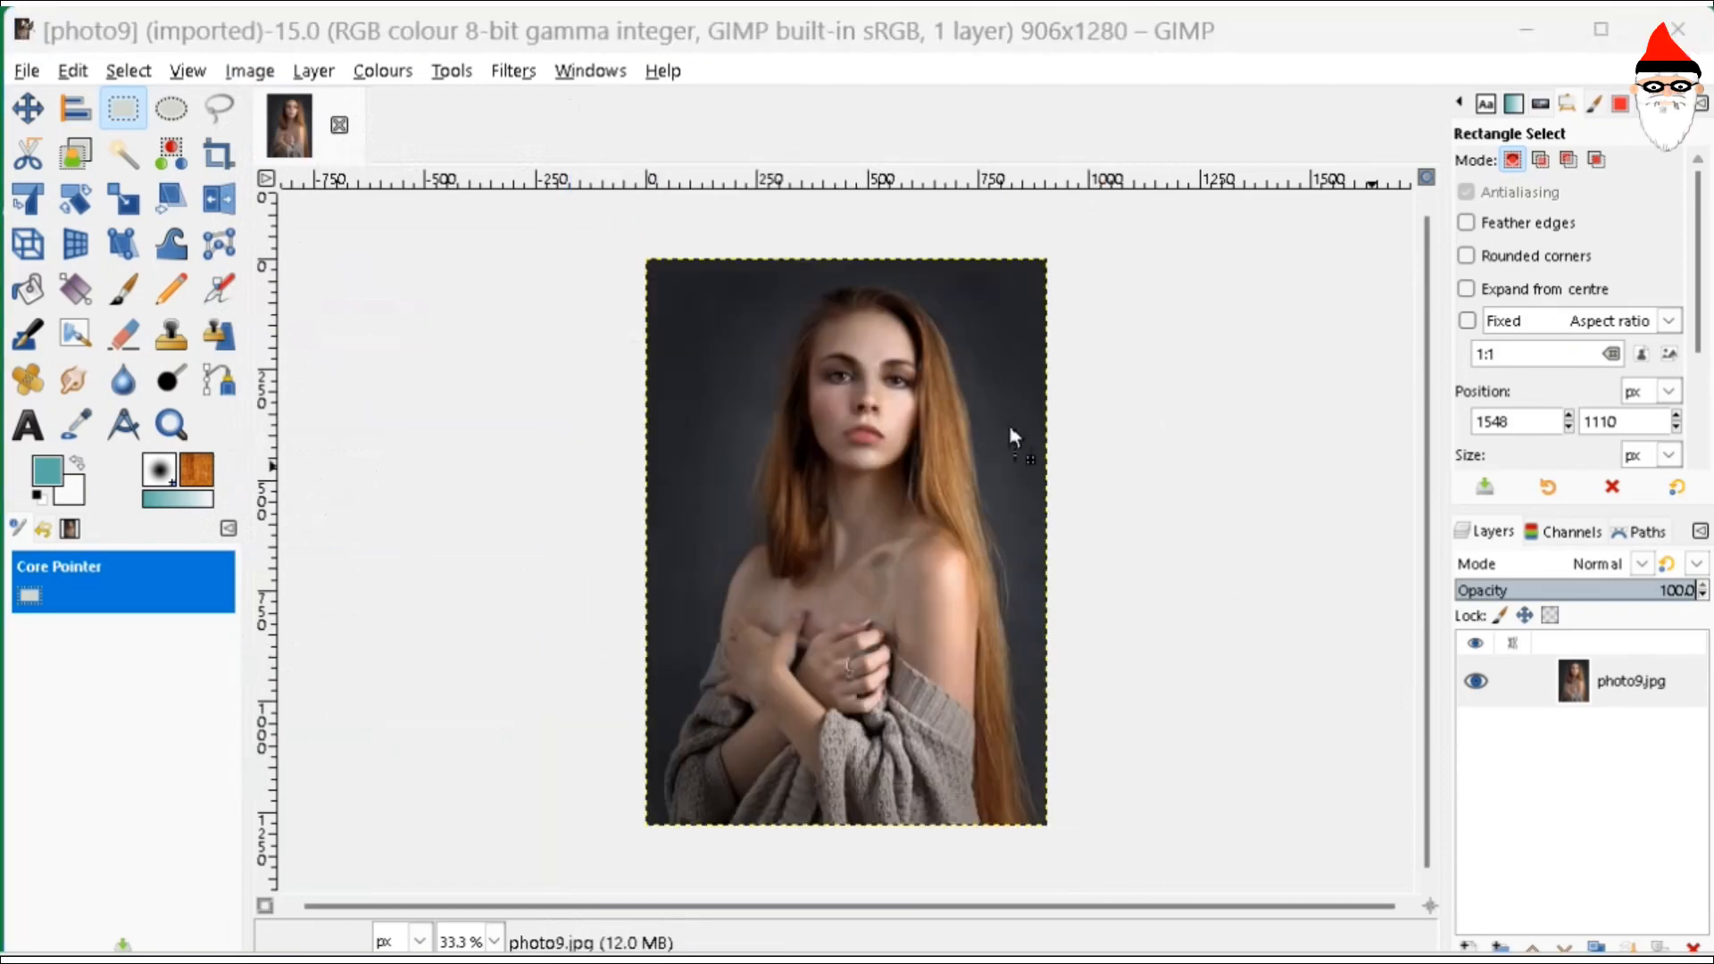
pyautogui.moveTo(1008, 422); pyautogui.dragTo(1009, 423)
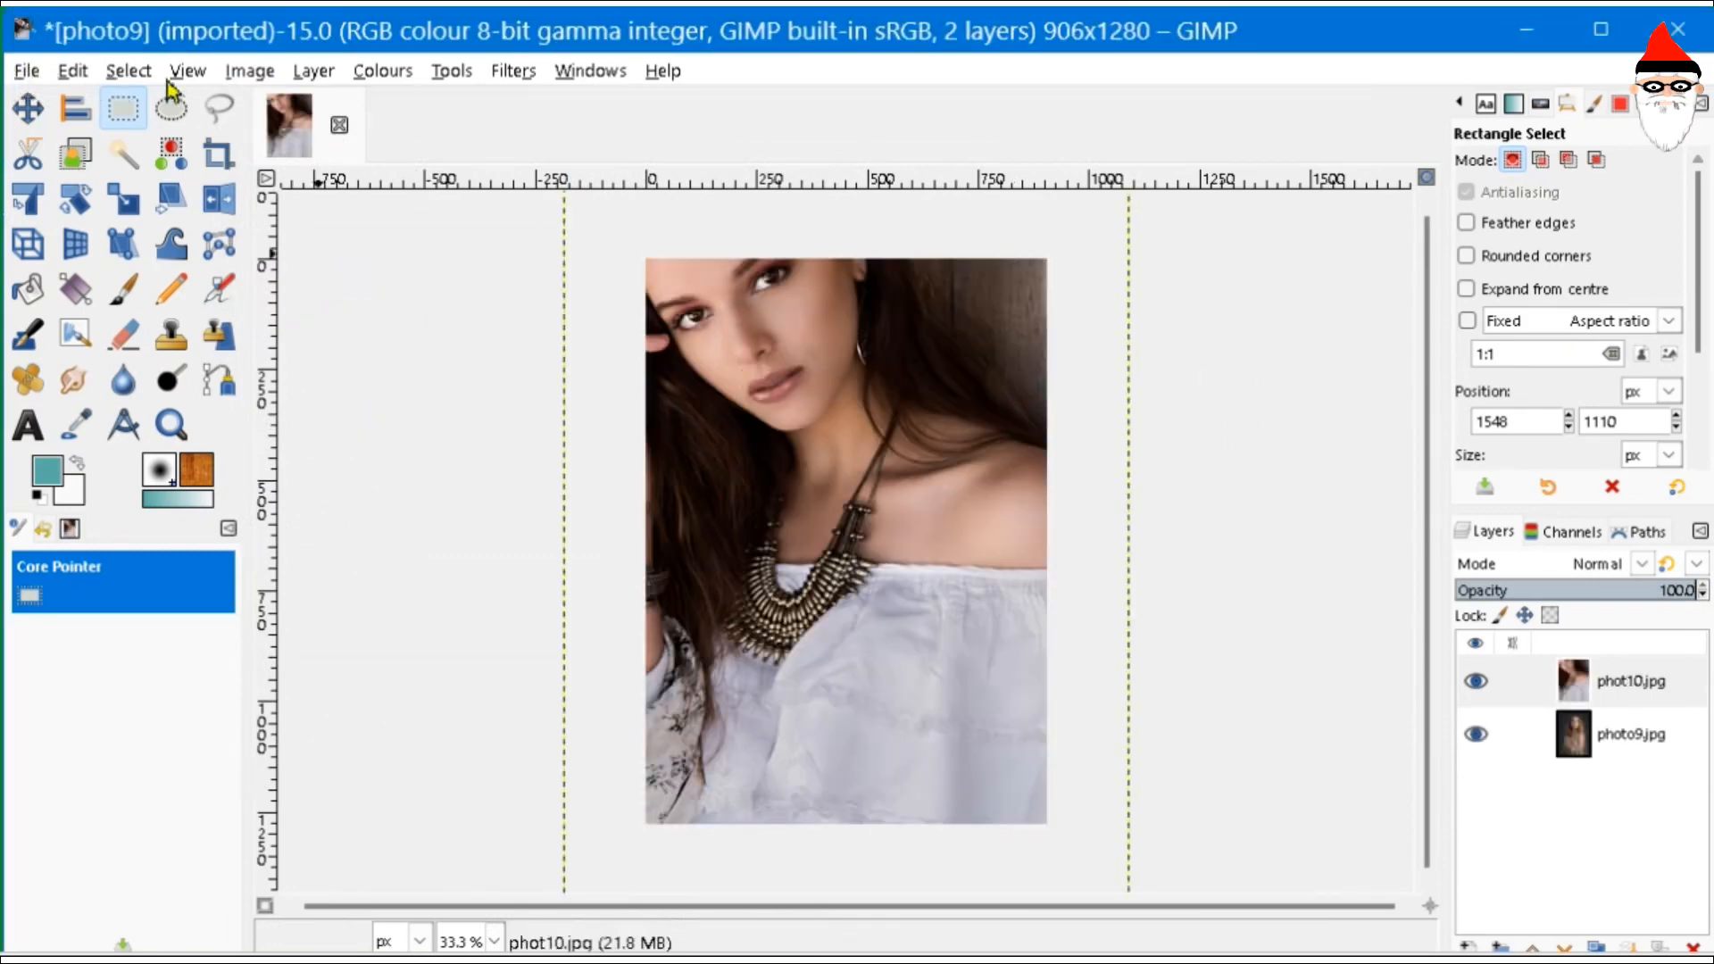
# - Widen the photo9 canvas from 906 to 1600 px
pyautogui.click(249, 72)
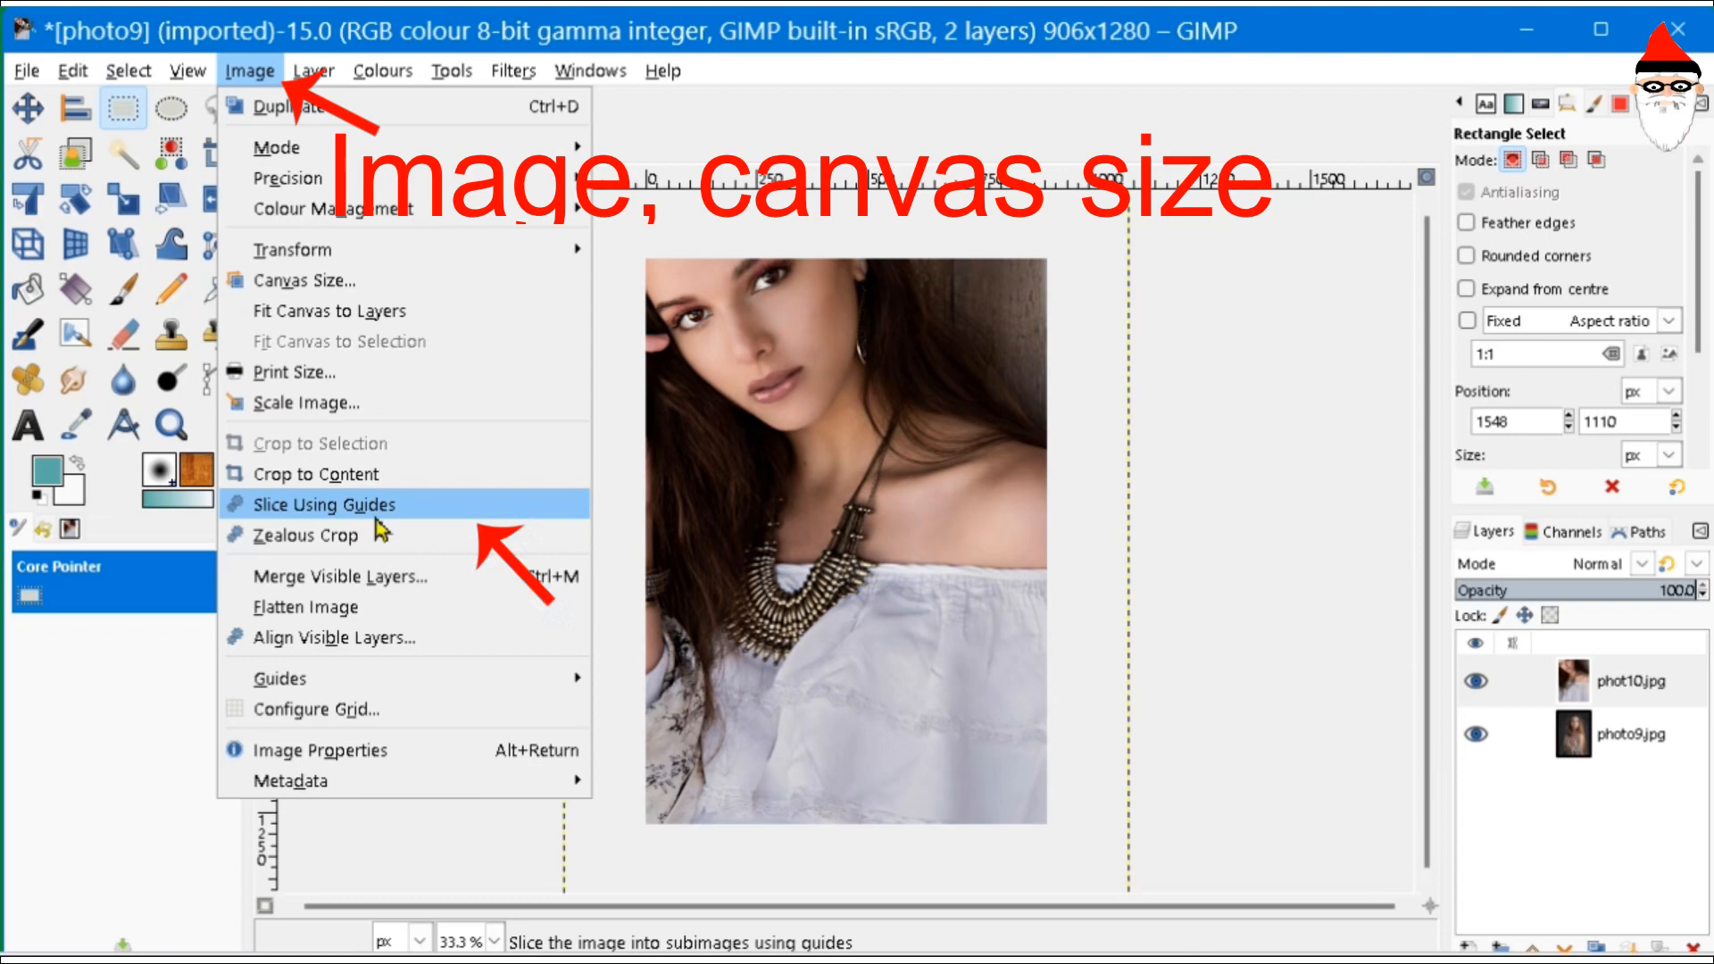
pyautogui.click(357, 281)
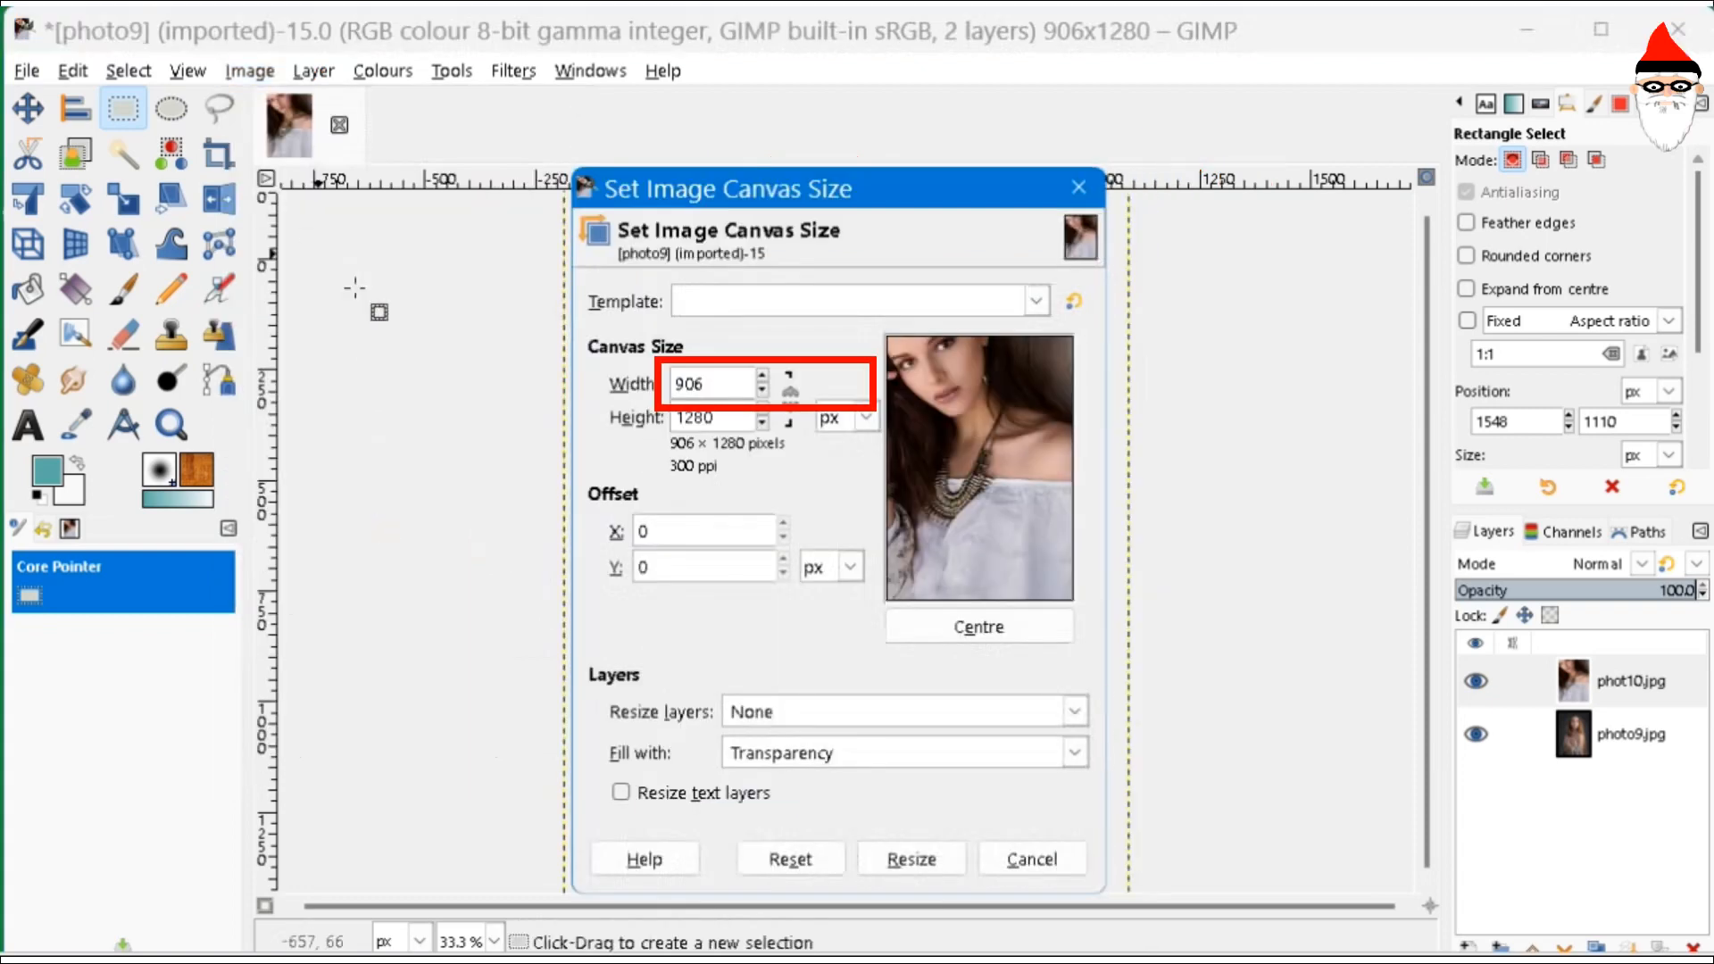
pyautogui.moveTo(708, 384); pyautogui.dragTo(643, 383)
pyautogui.write('1600')
pyautogui.press('Return')
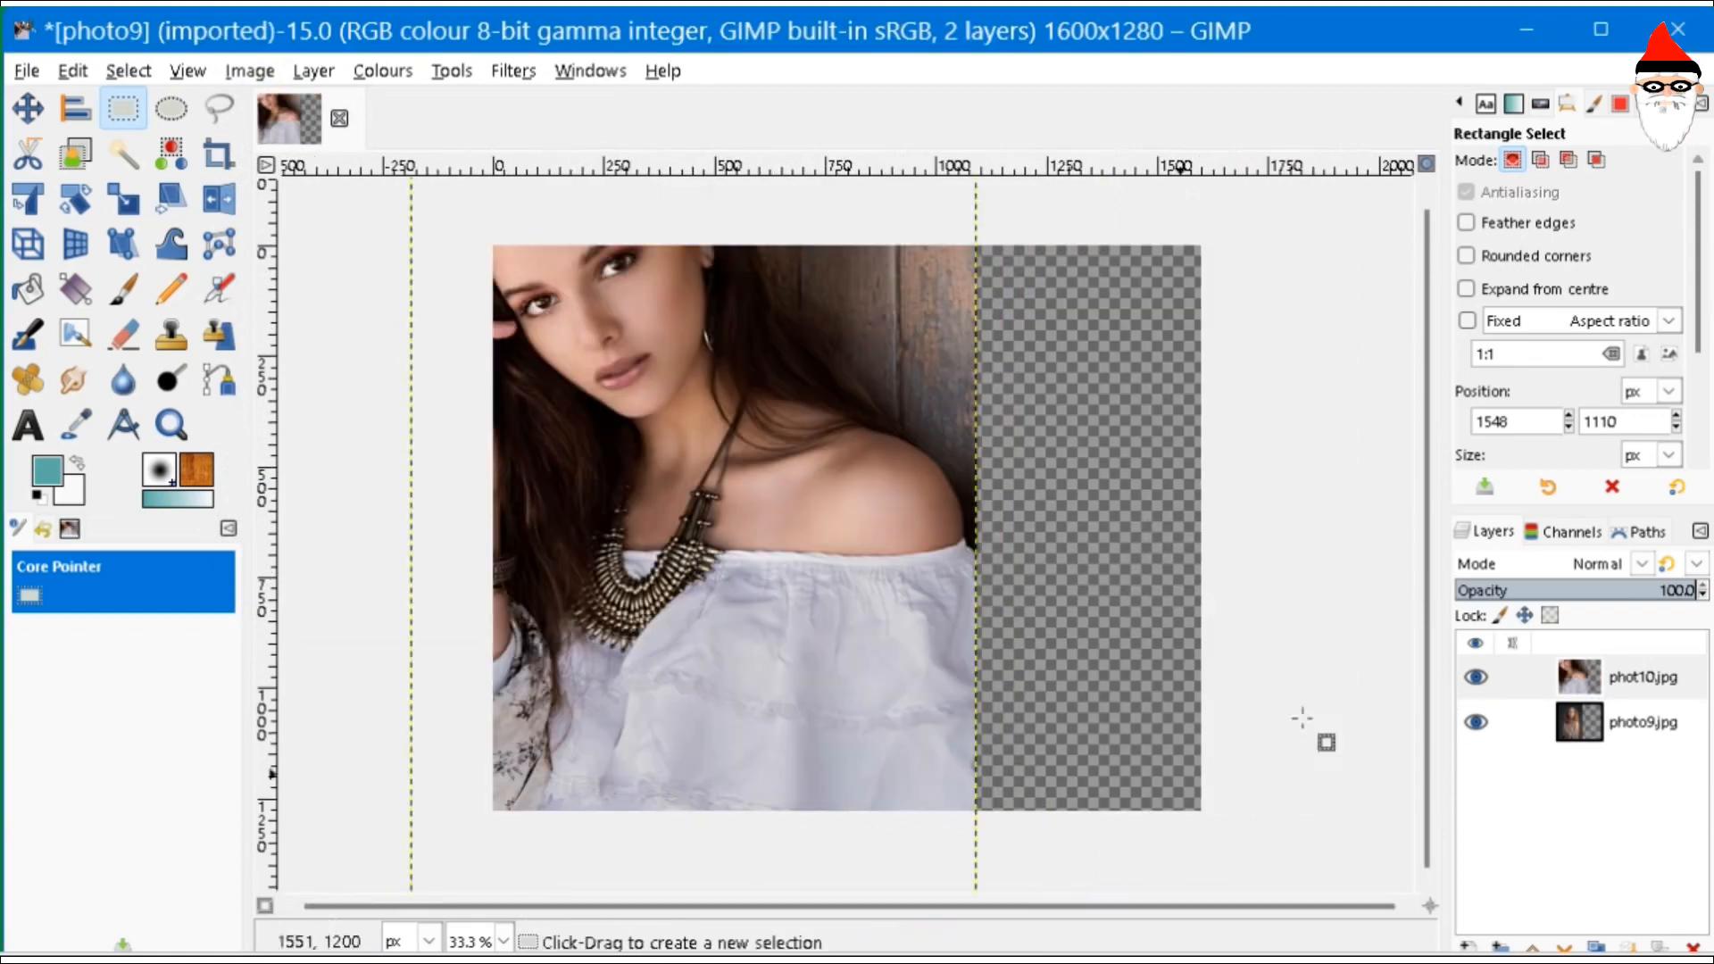
# - Move the phot10 layer right so it sits beside photo9
pyautogui.click(1661, 695)
pyautogui.click(16, 114)
pyautogui.moveTo(636, 451); pyautogui.dragTo(1118, 604)
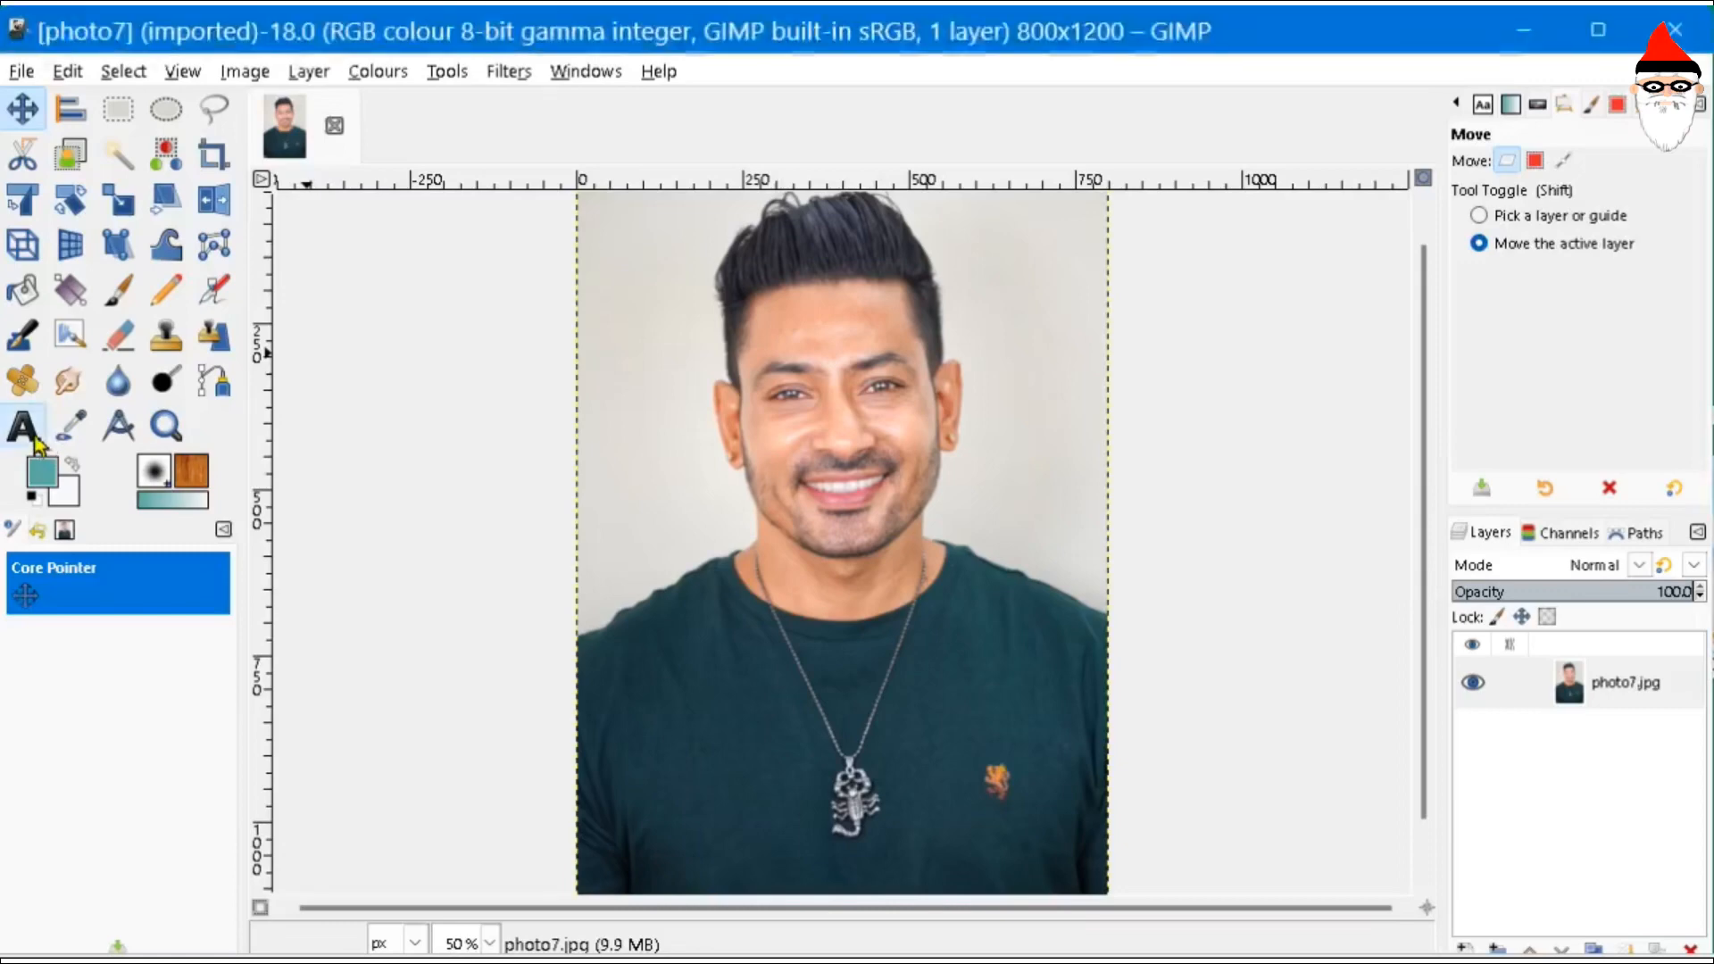
pyautogui.click(34, 438)
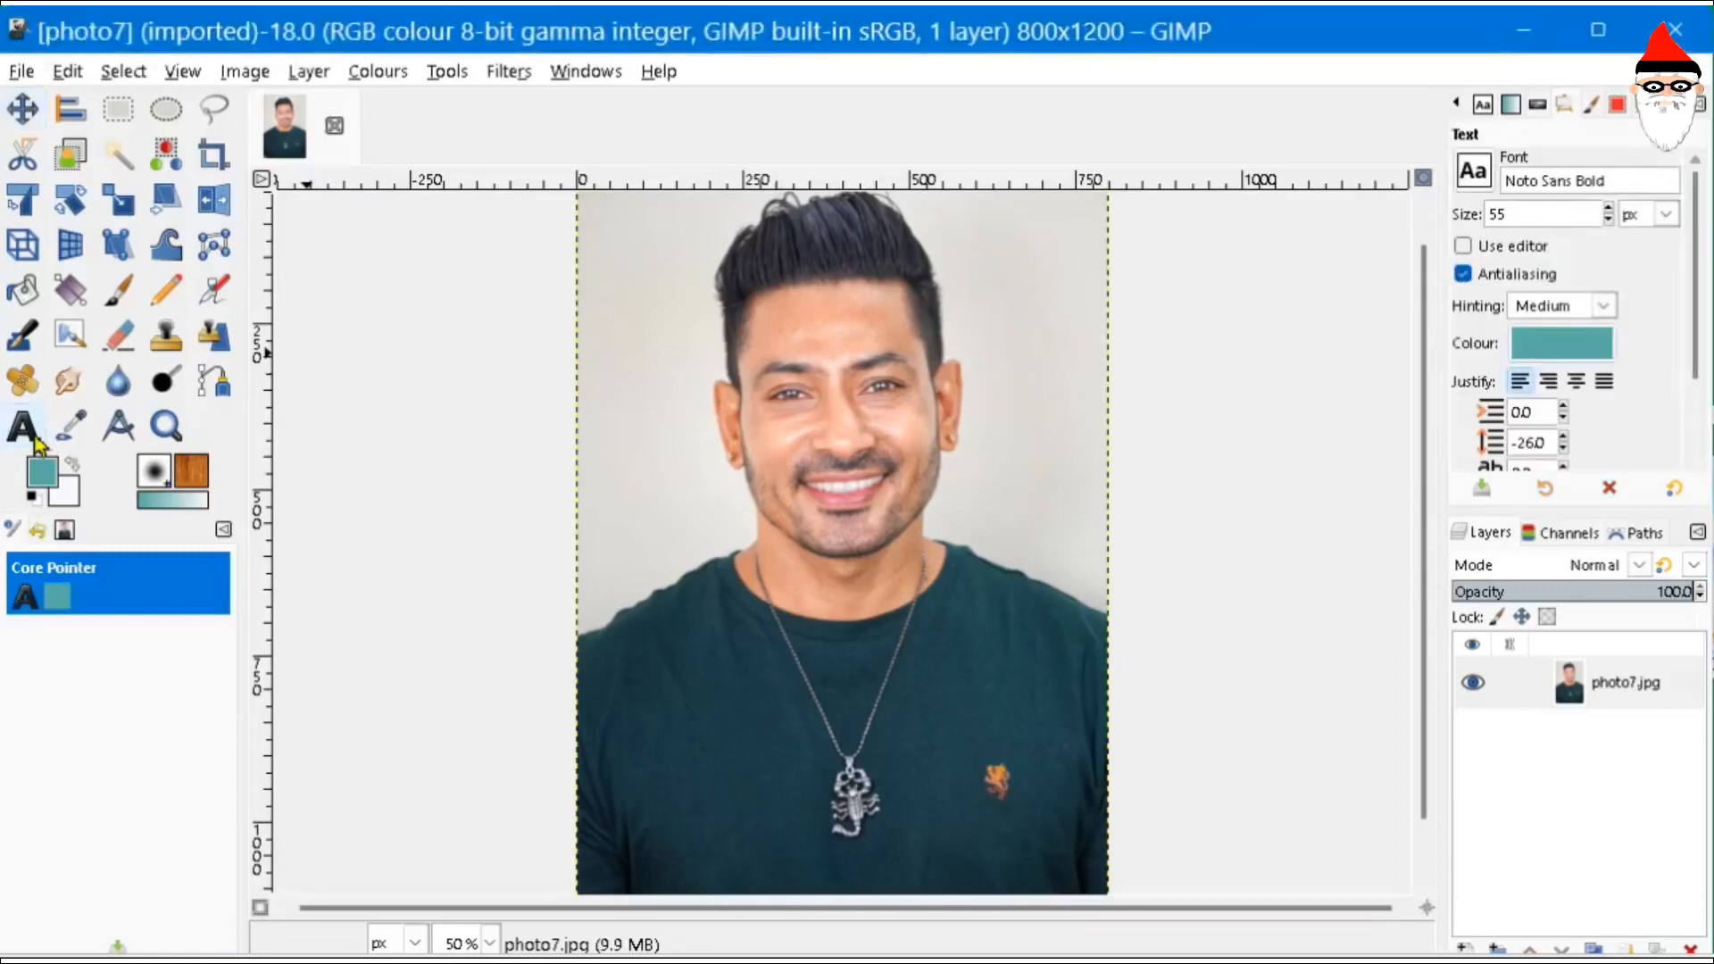
# - Add a two-line caption with the person's name and date of birth on the portrait
pyautogui.click(607, 493)
pyautogui.write('Anubhav')
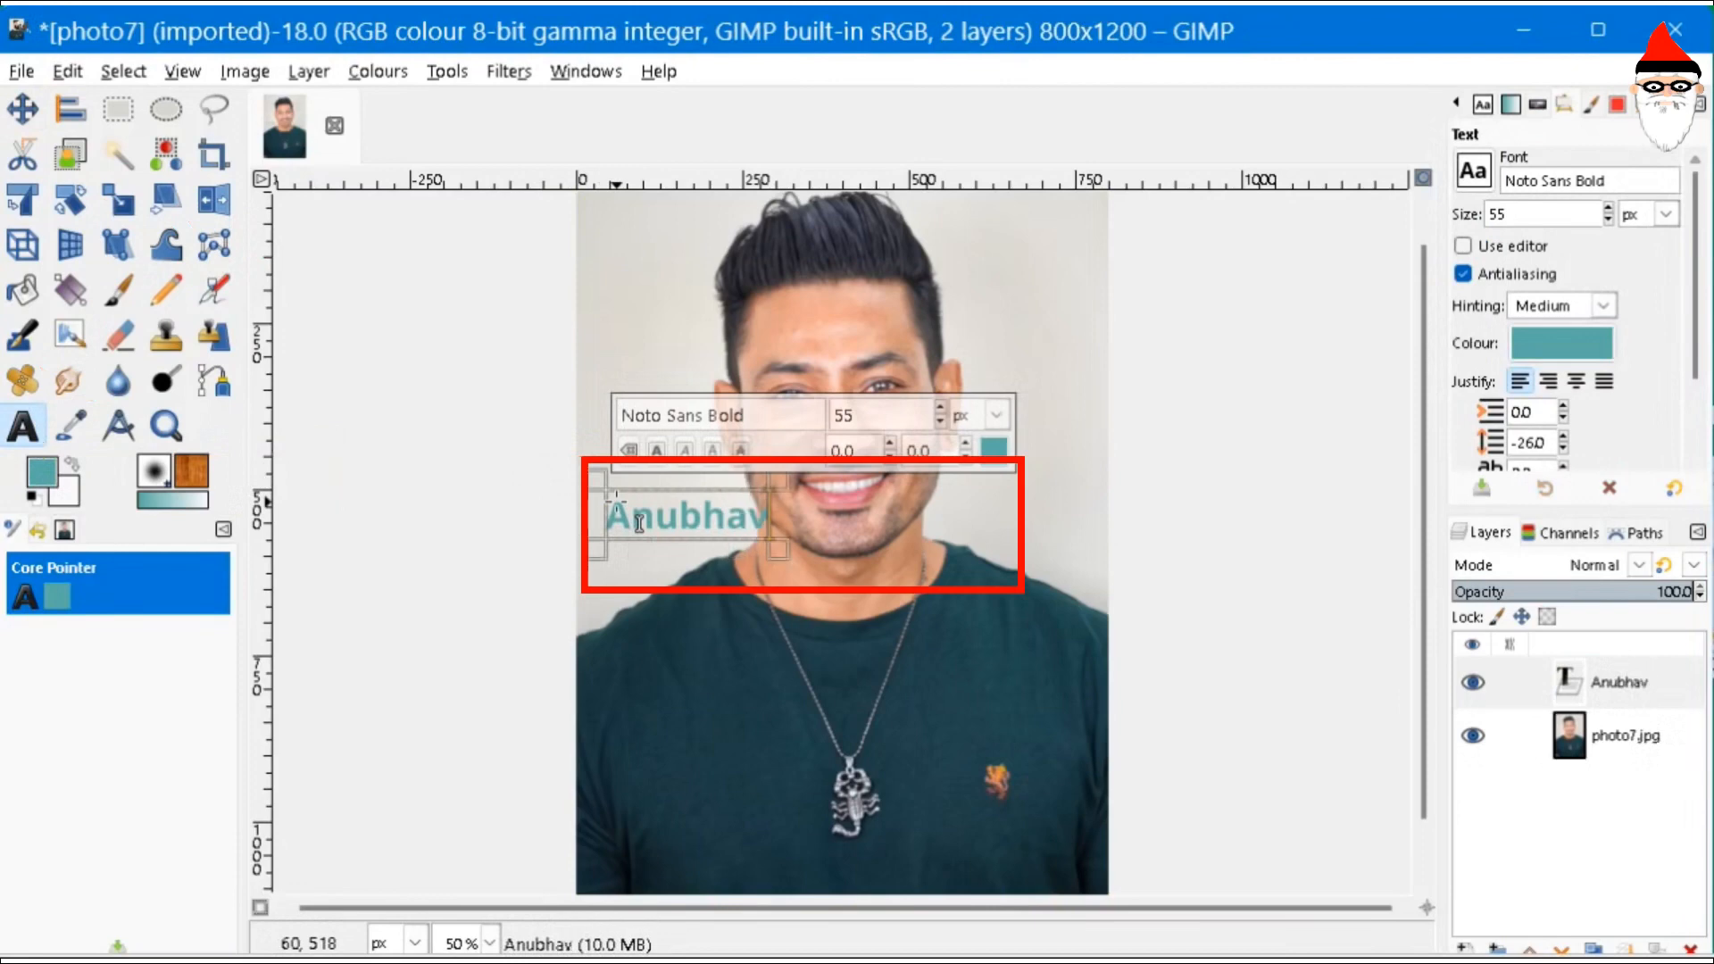
pyautogui.press('Return')
pyautogui.write('dob')
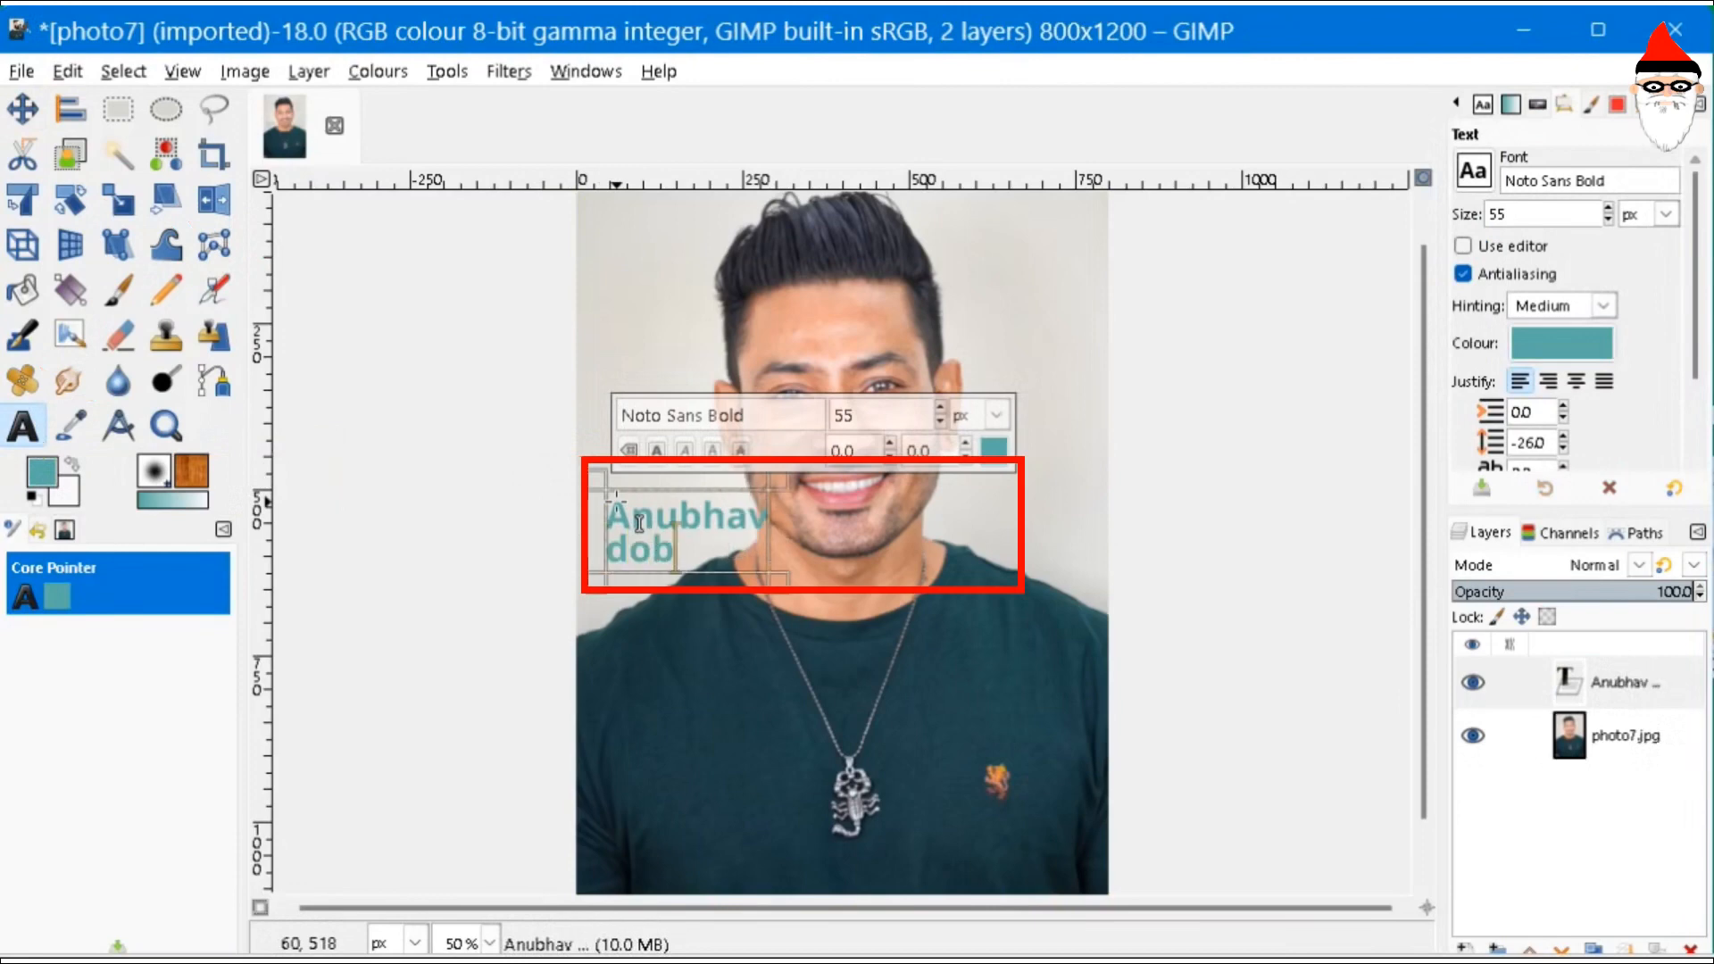
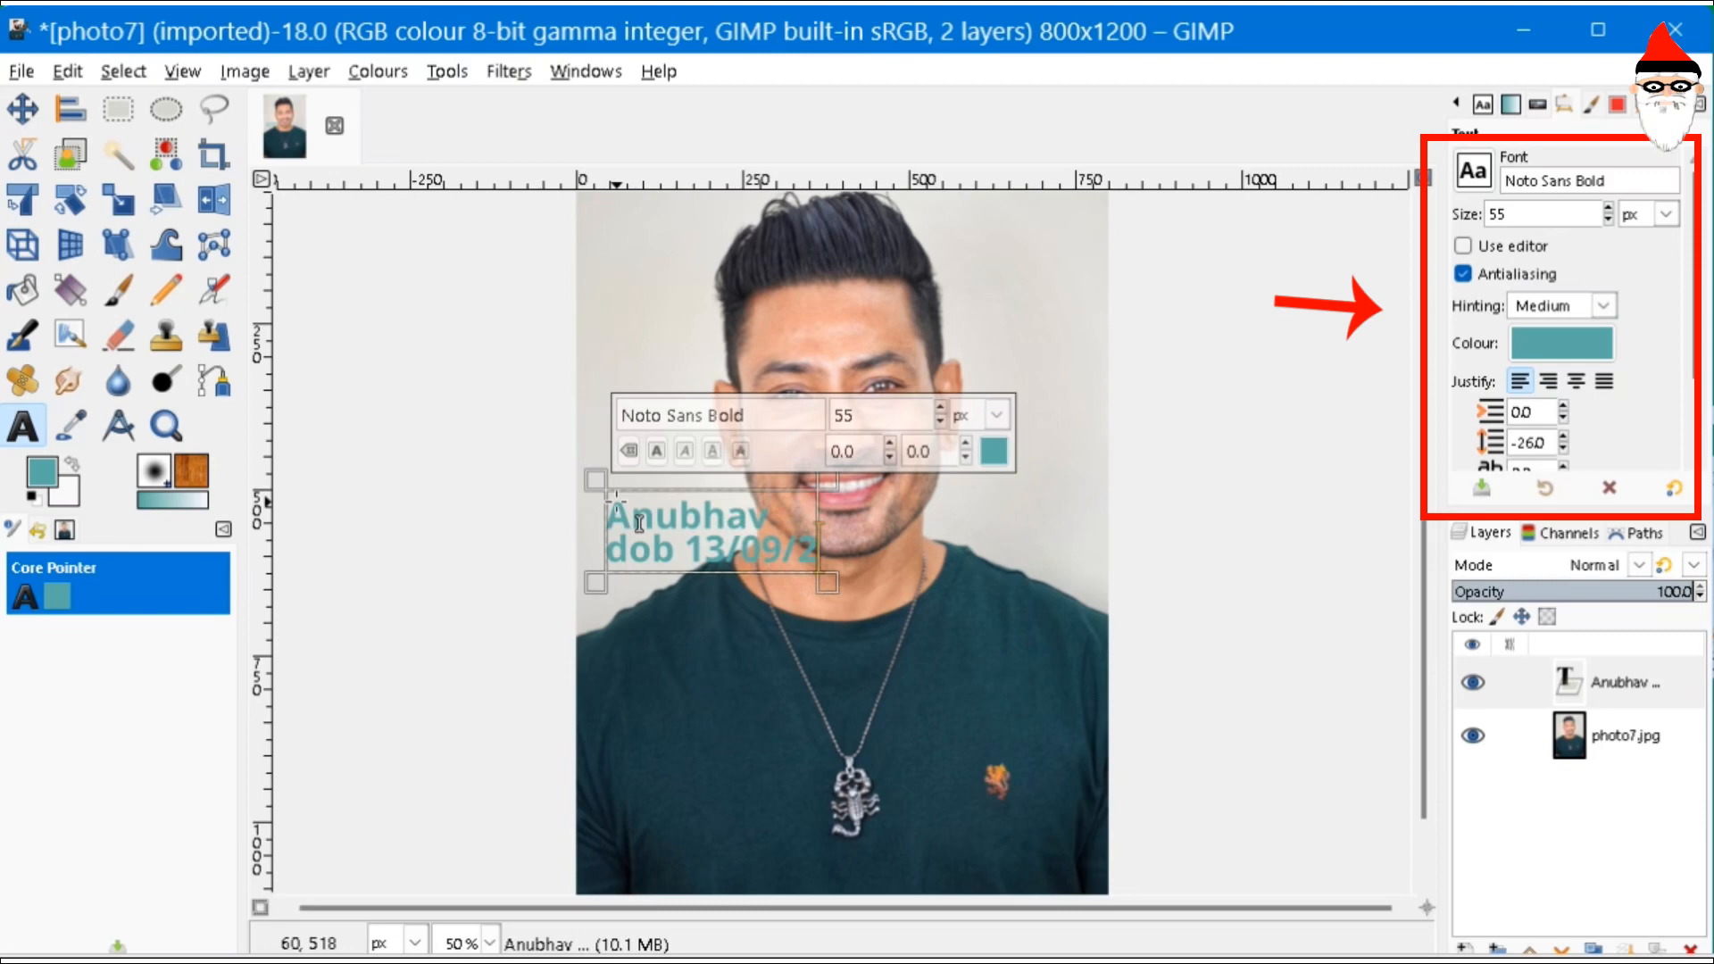
pyautogui.click(24, 110)
pyautogui.moveTo(647, 564); pyautogui.dragTo(741, 543)
# - Make the caption text white and move it down onto the shirt
pyautogui.press('t')
pyautogui.click(843, 793)
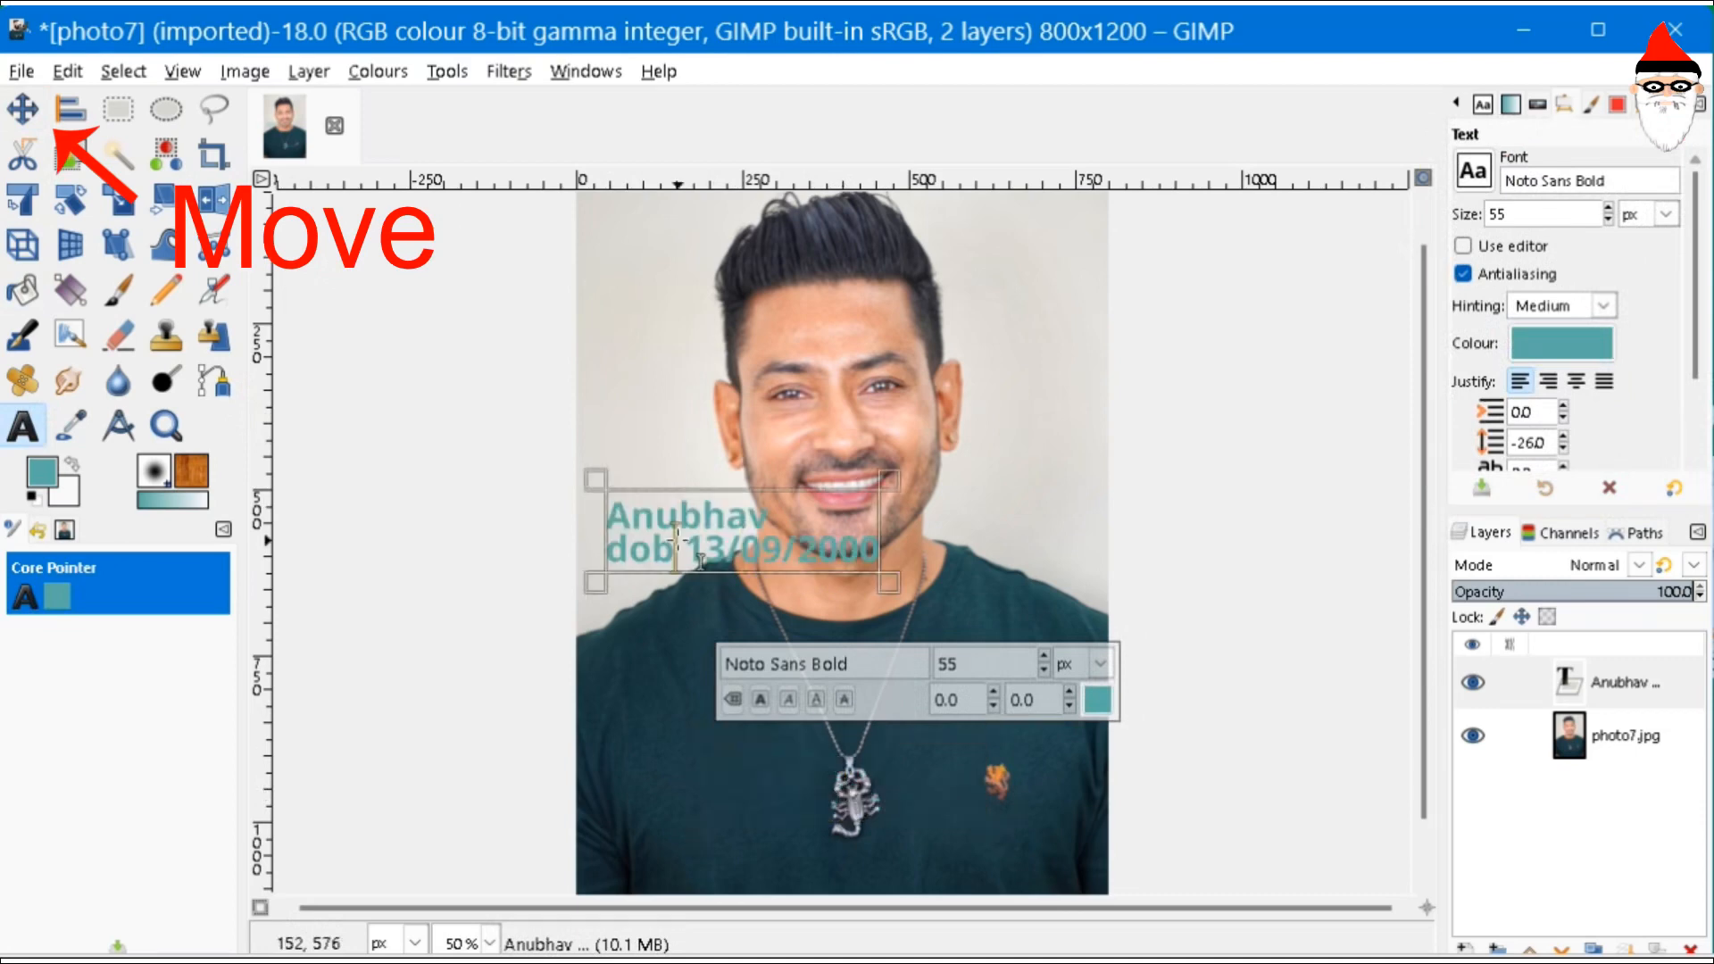
pyautogui.click(1561, 343)
pyautogui.click(1620, 402)
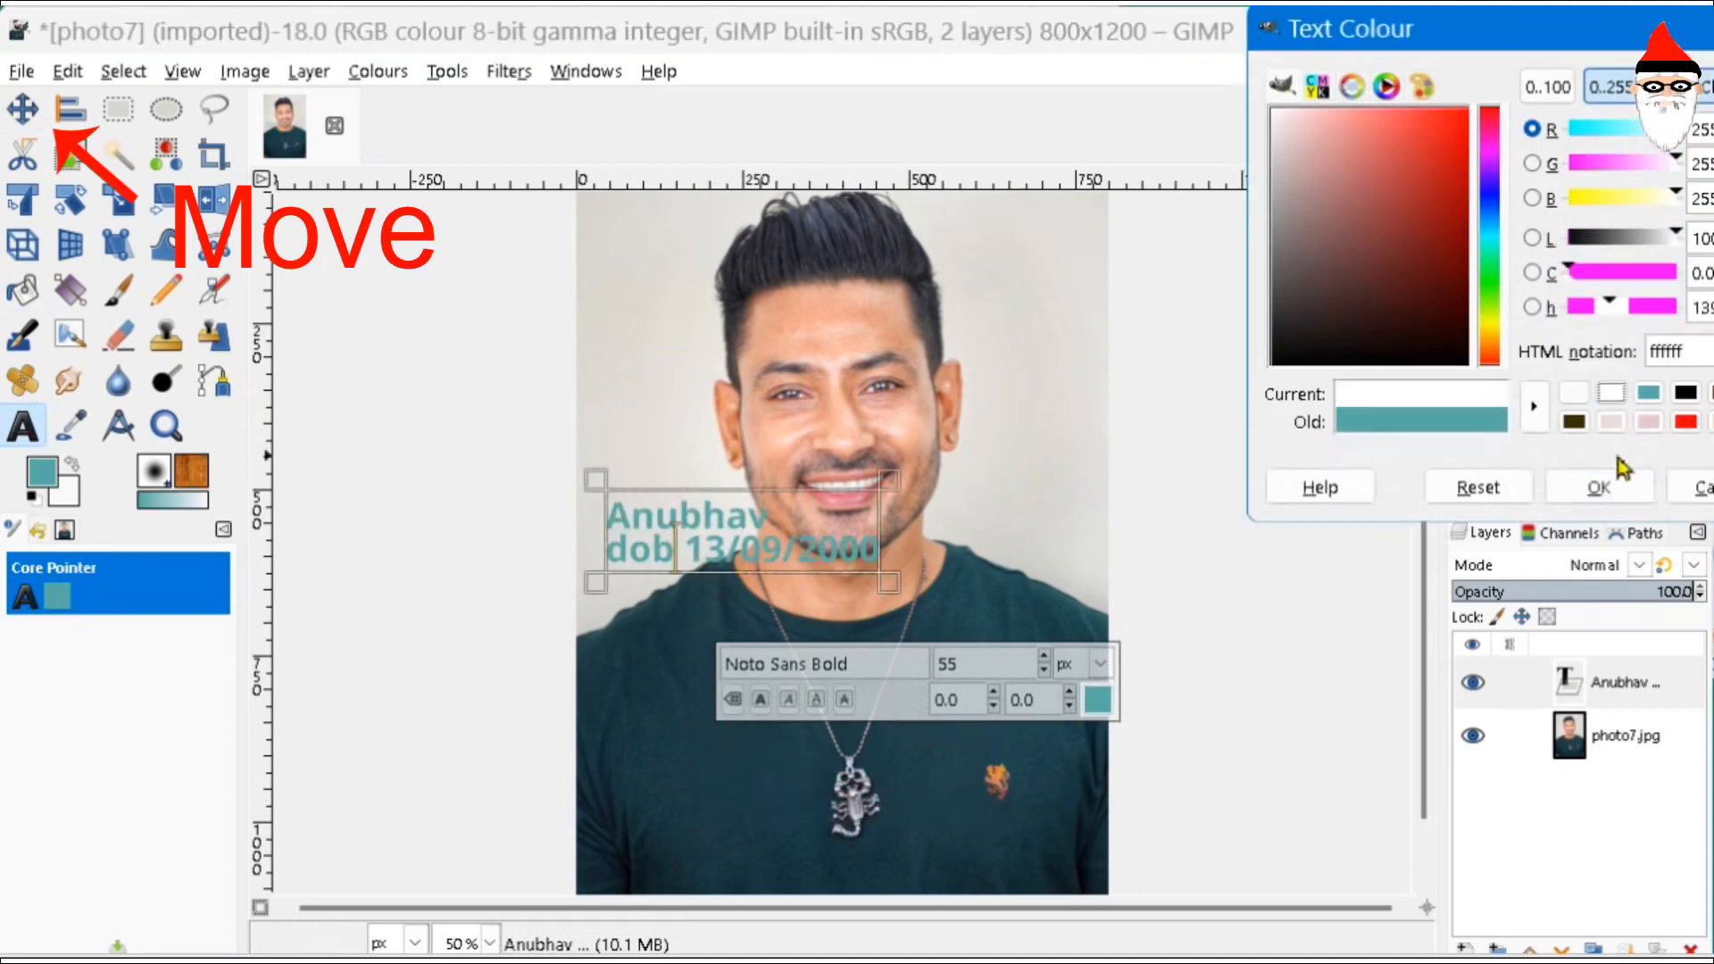
pyautogui.click(1620, 493)
pyautogui.scroll(16, 1609, 214)
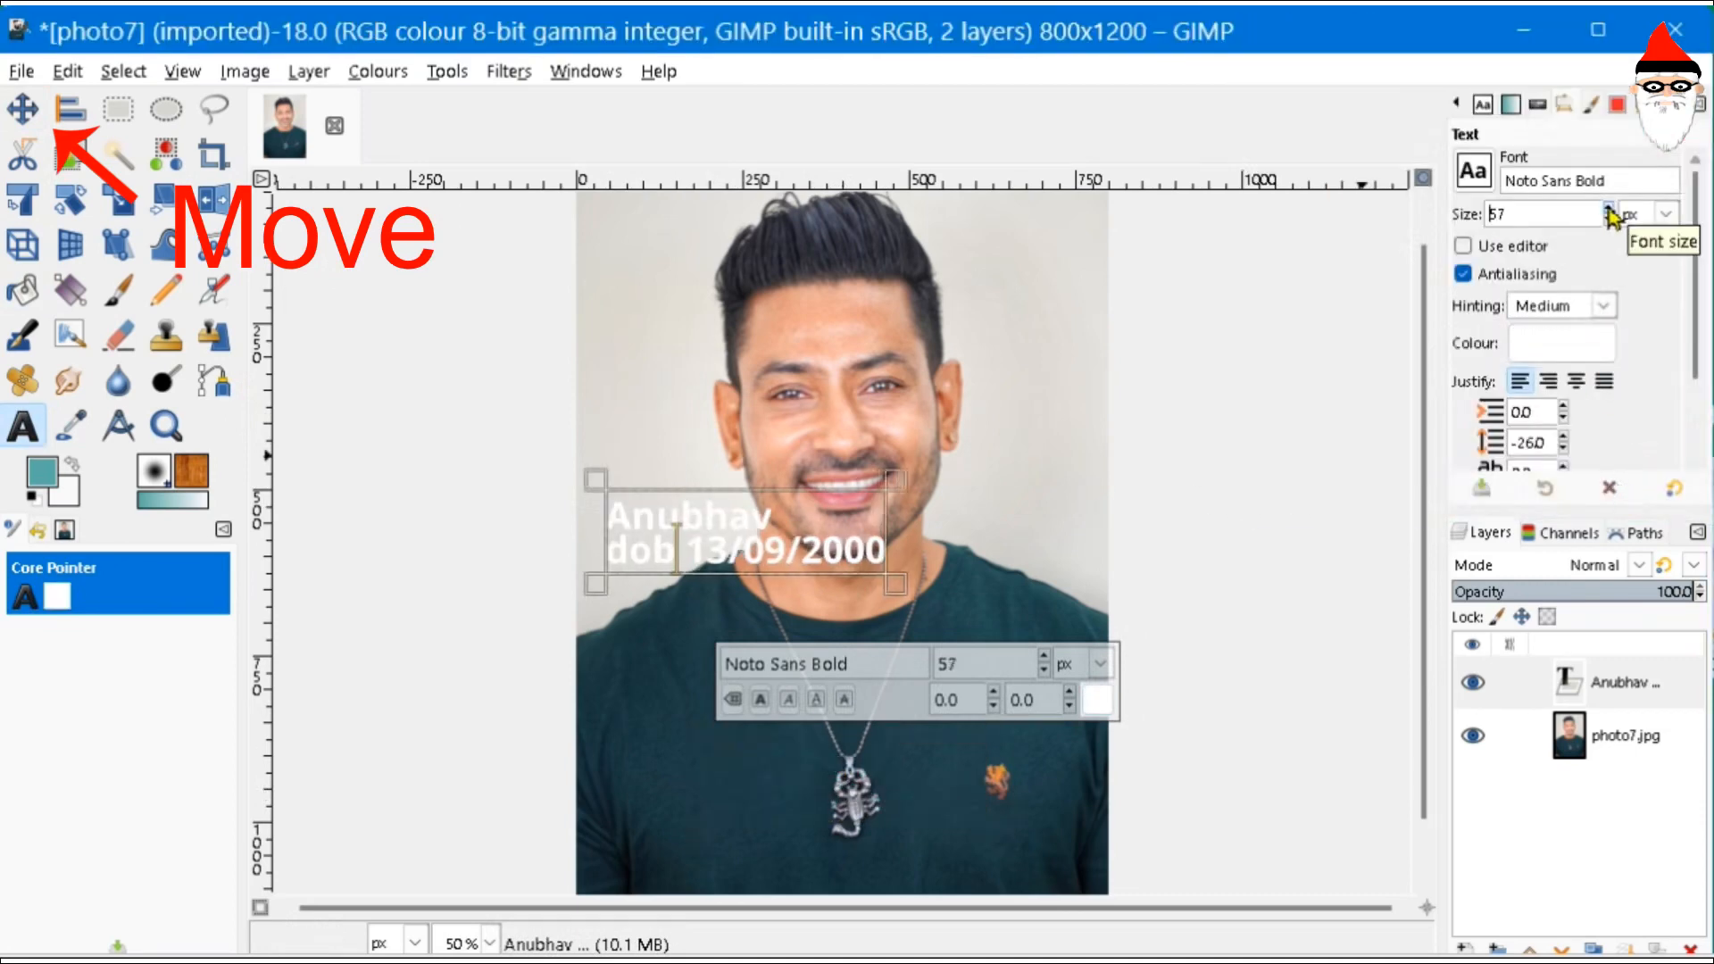
pyautogui.click(23, 108)
pyautogui.moveTo(670, 543); pyautogui.dragTo(728, 816)
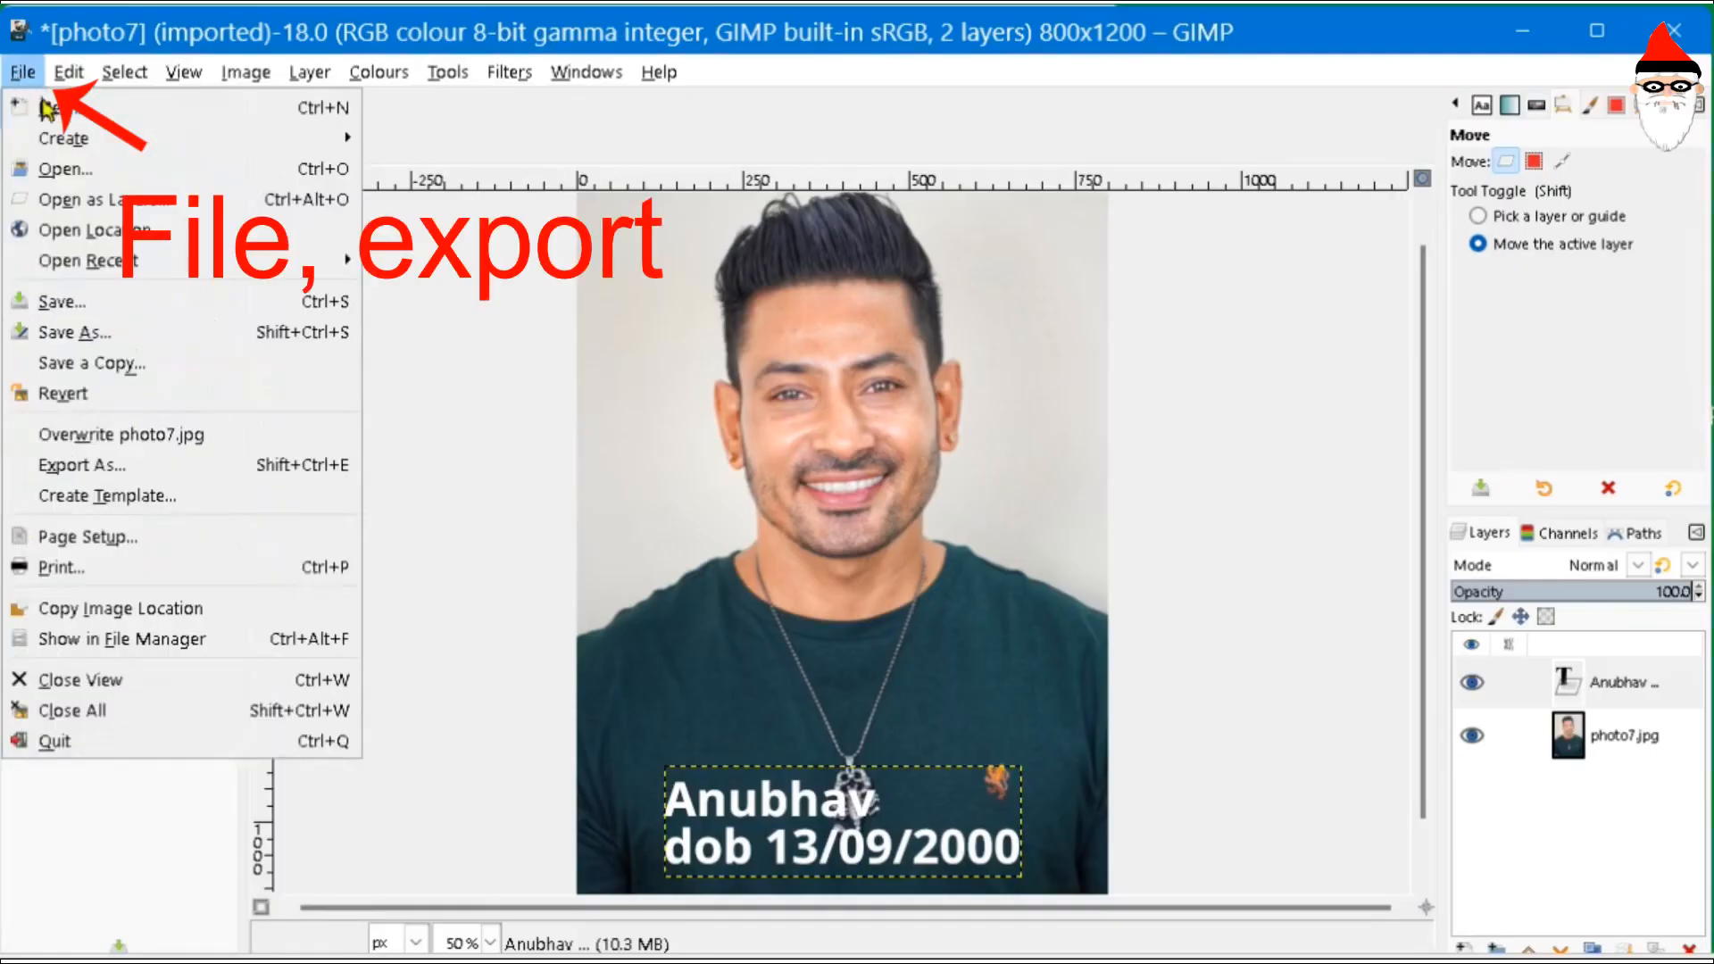
# - Start exporting photo7 with a .jpg extension and browse the file type list
pyautogui.click(146, 468)
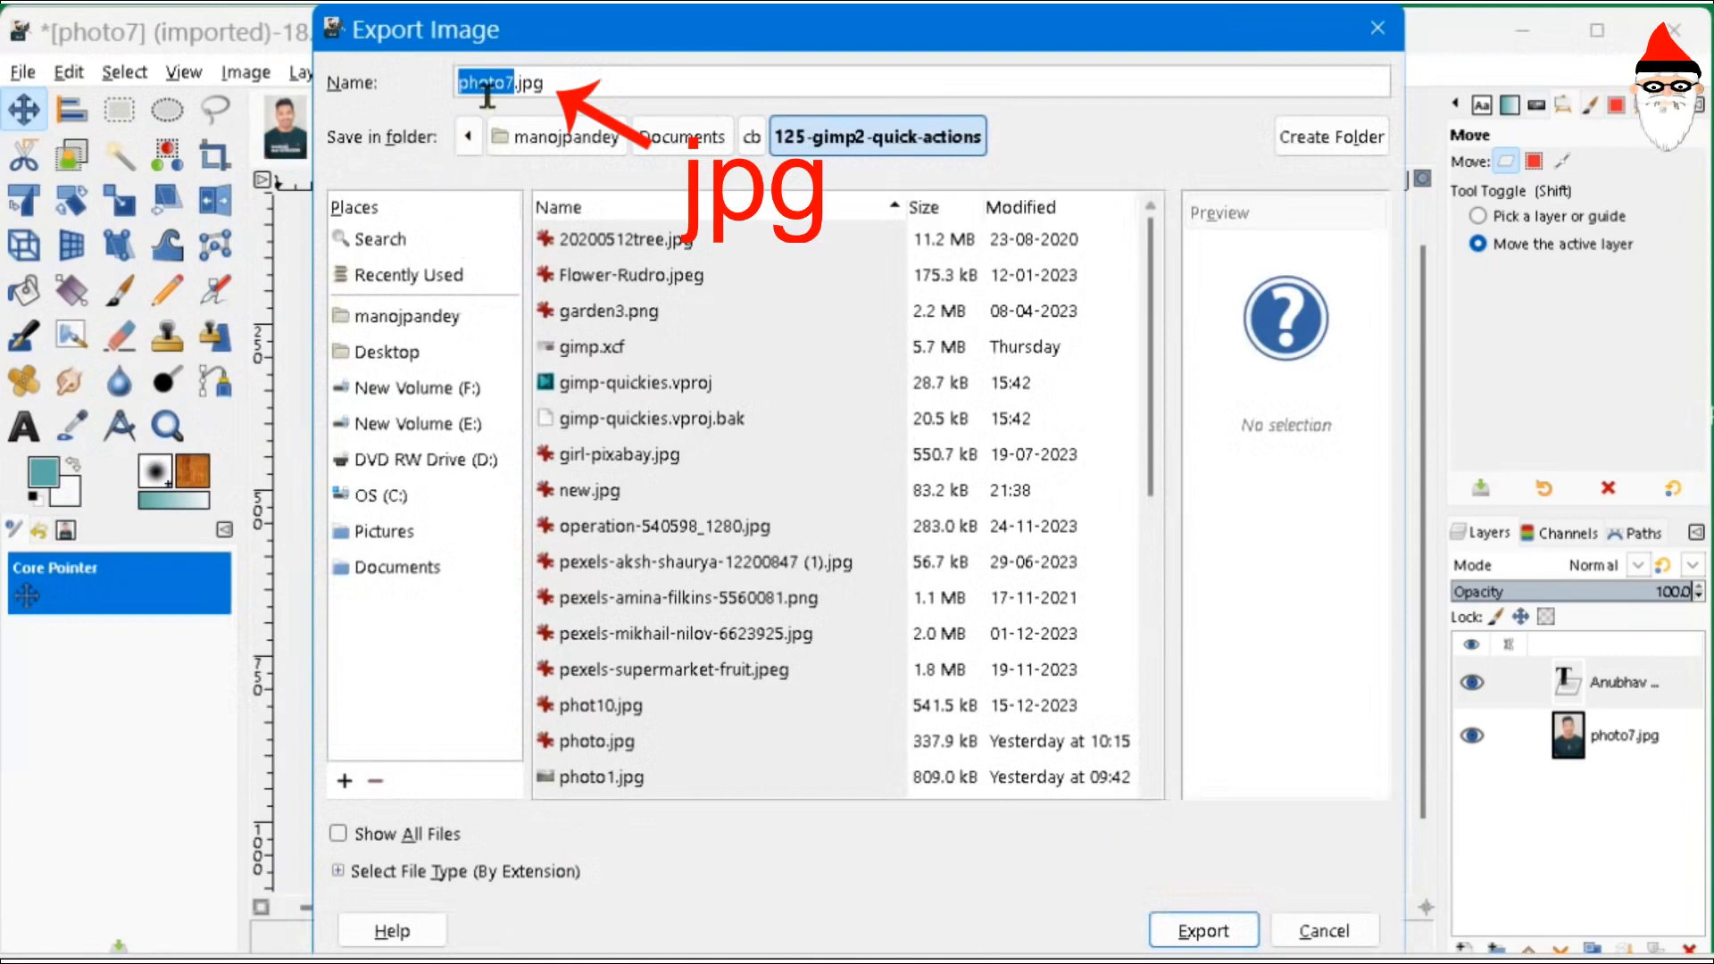
pyautogui.doubleClick(535, 84)
pyautogui.write('jpg')
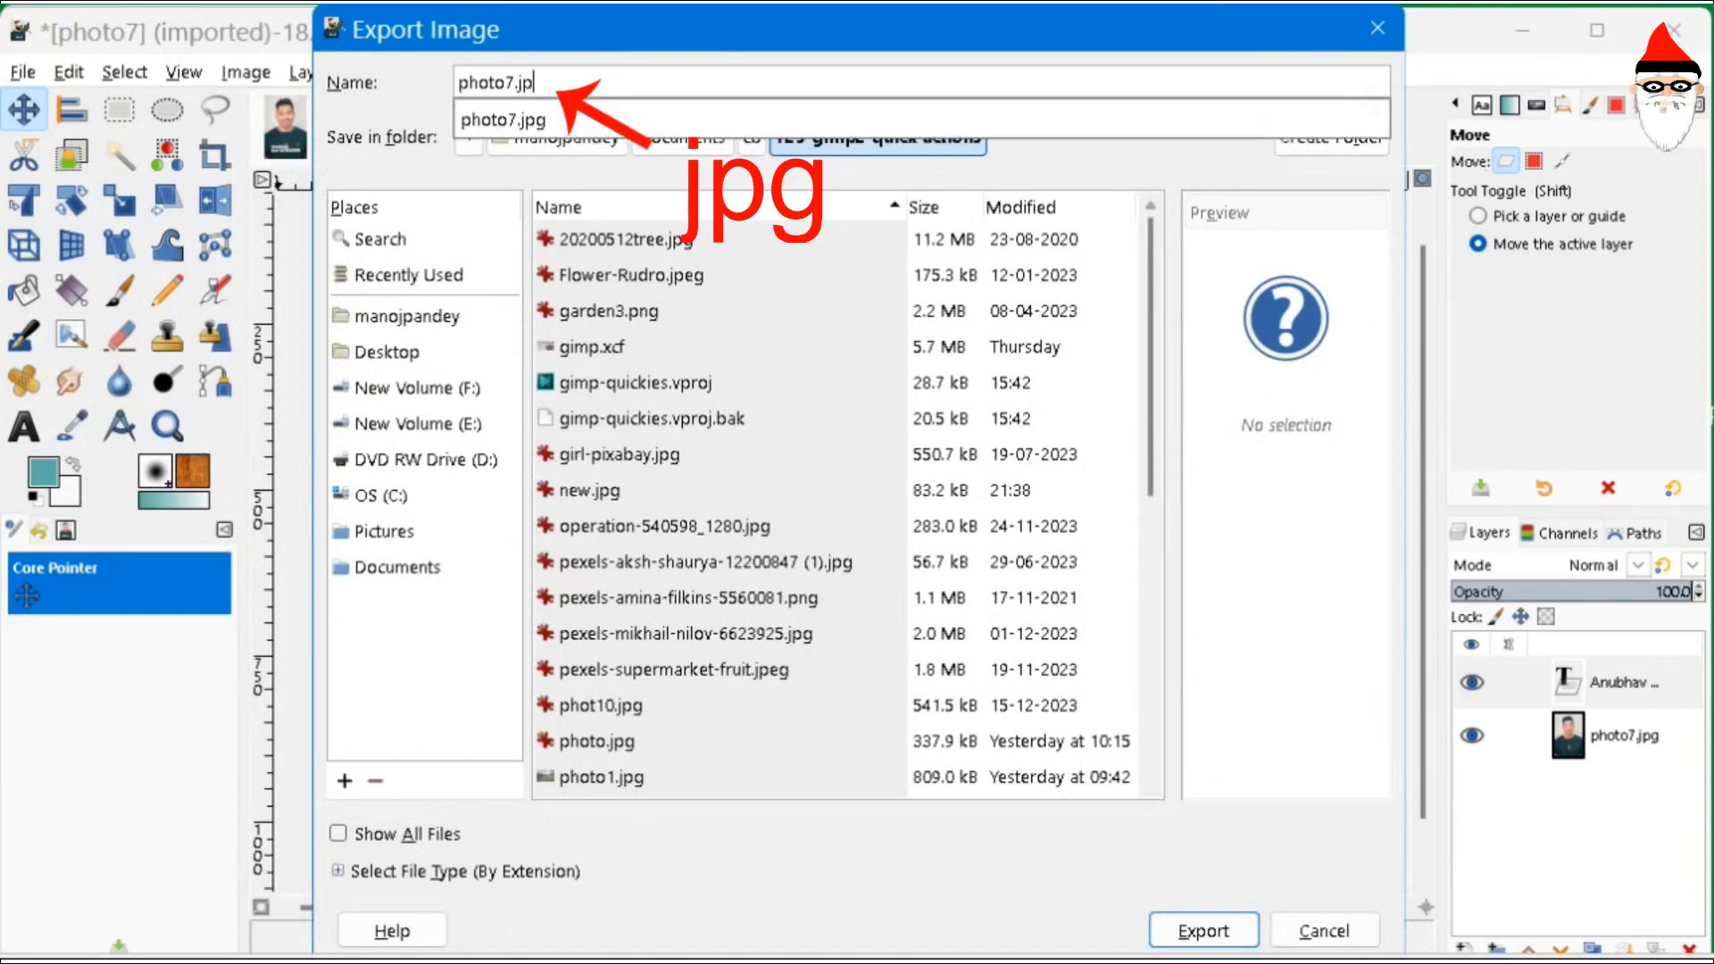
pyautogui.click(1211, 95)
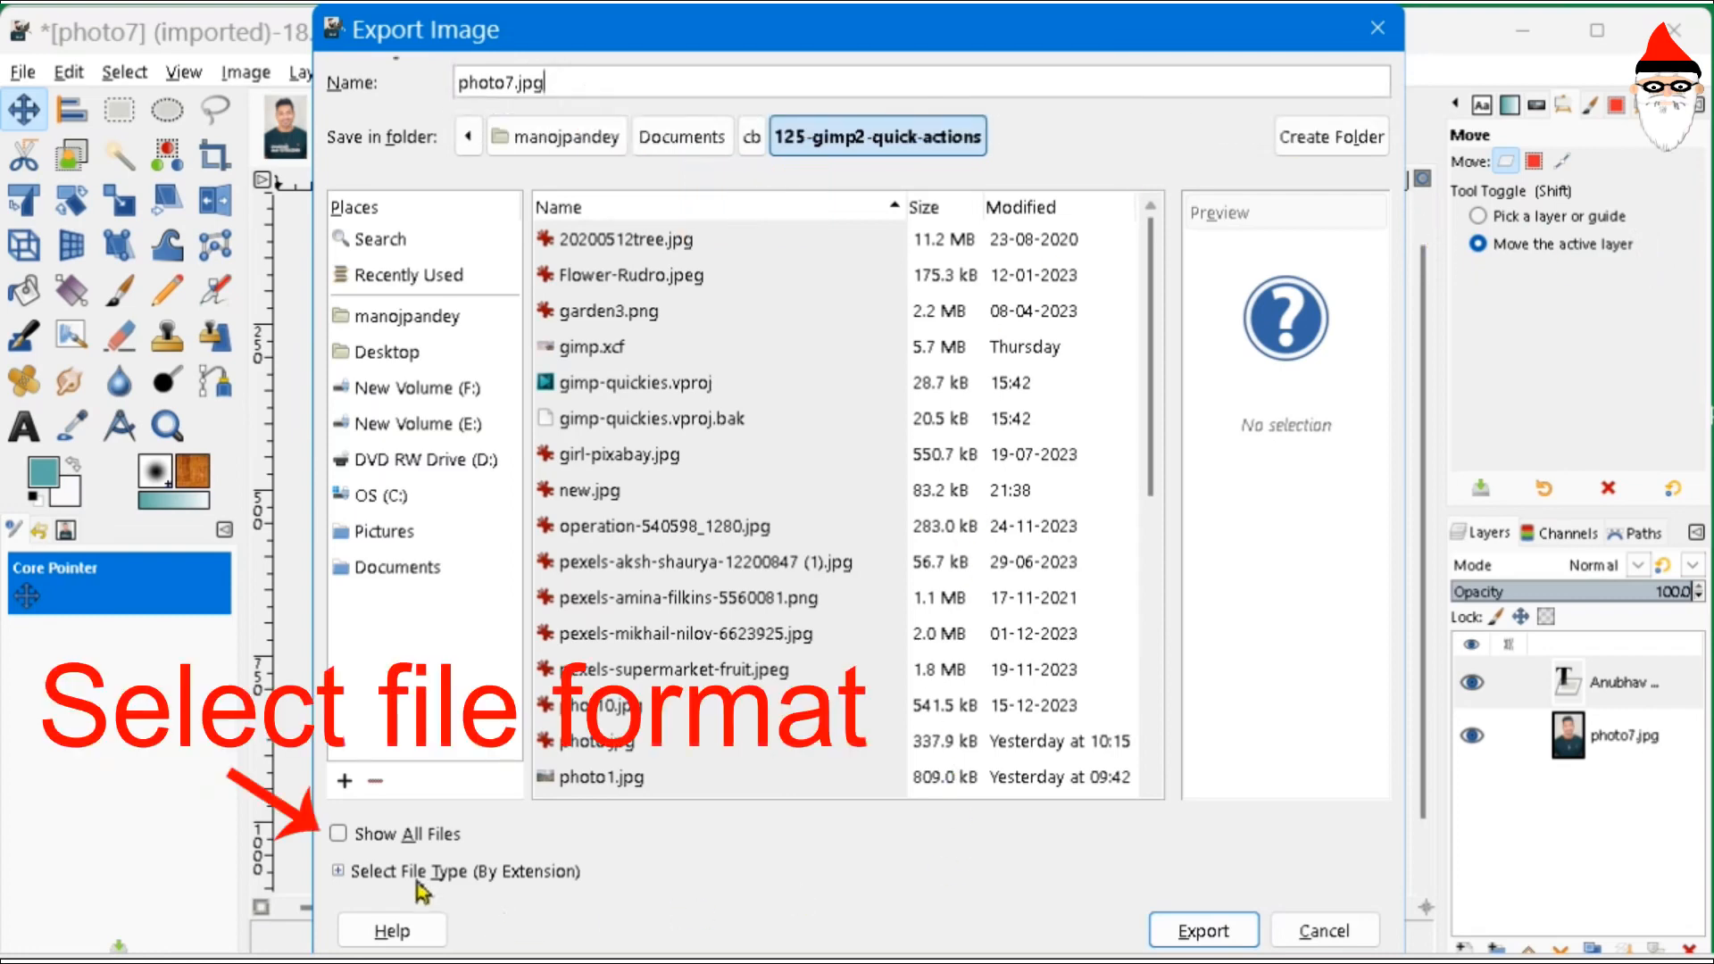
pyautogui.click(340, 872)
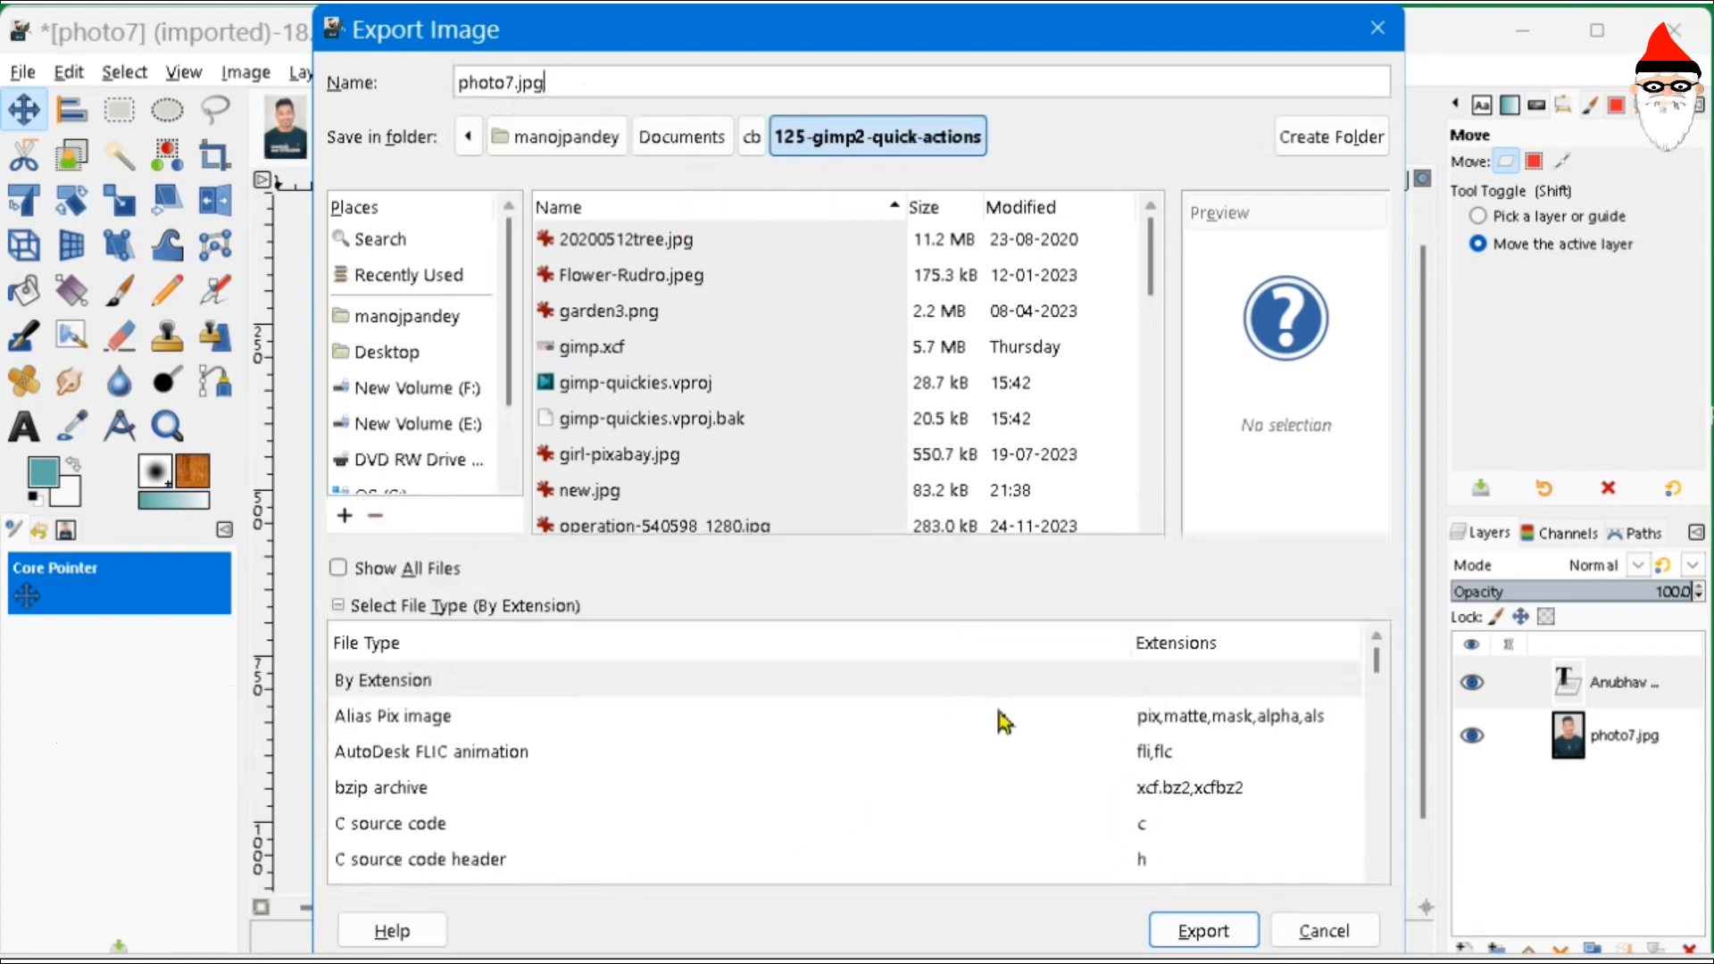
pyautogui.scroll(-5, 1006, 721)
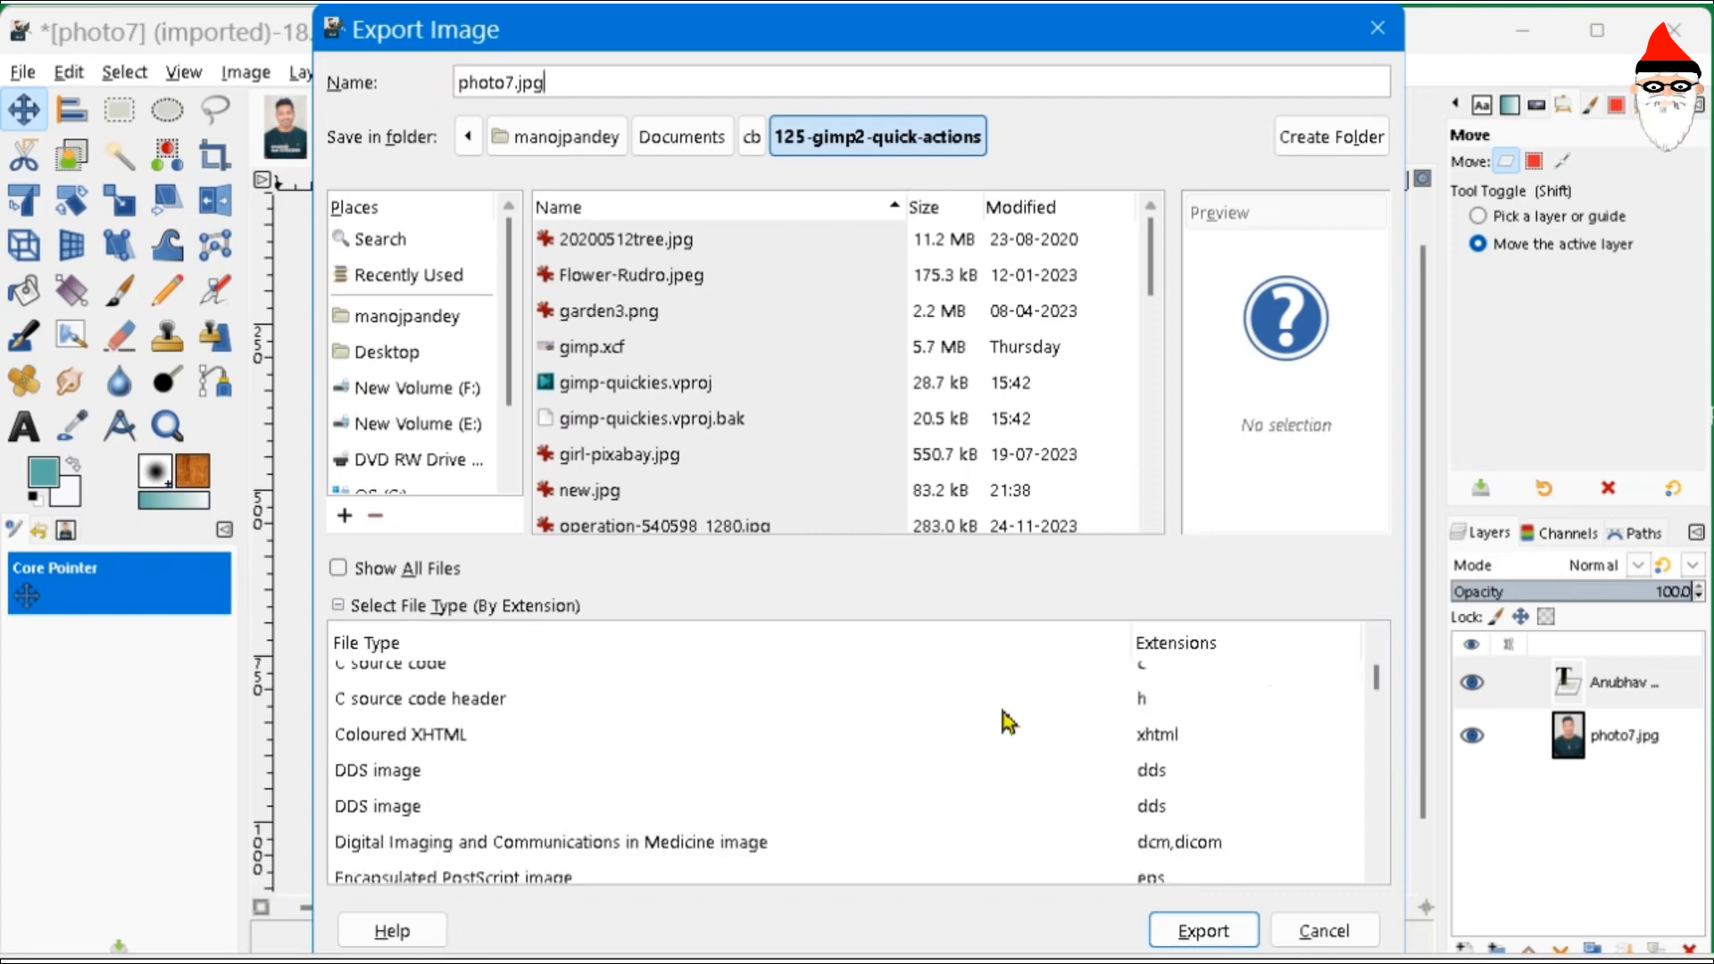
pyautogui.scroll(-8, 1007, 721)
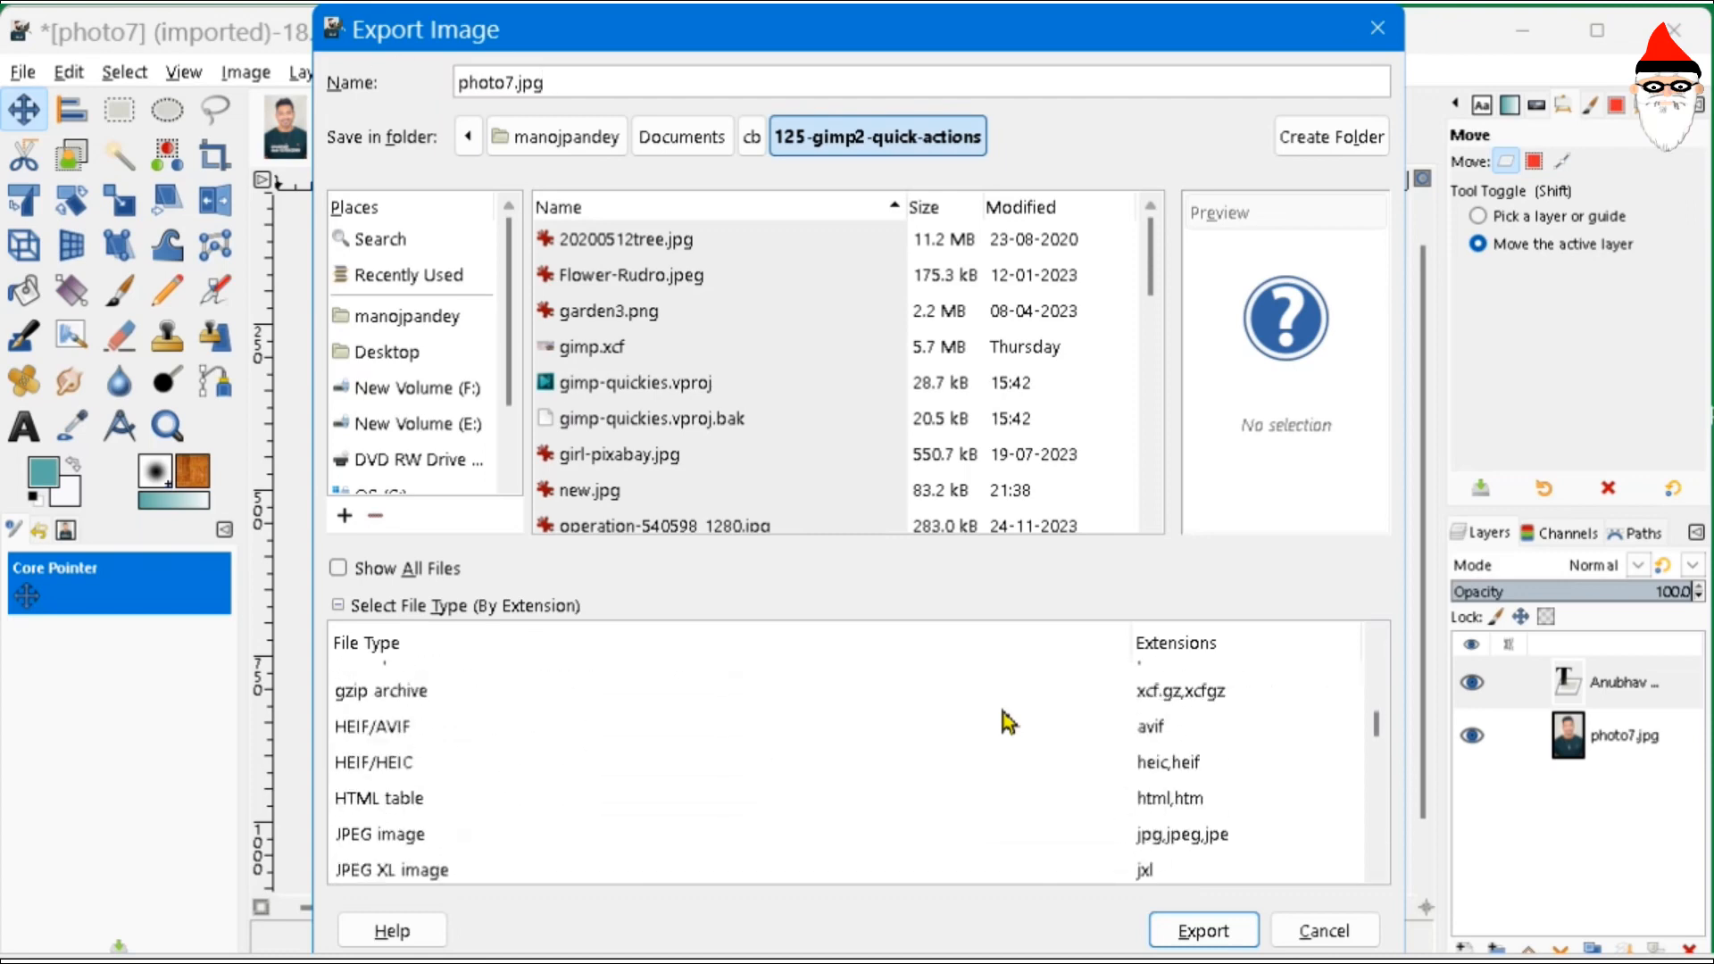
pyautogui.scroll(-10, 1007, 721)
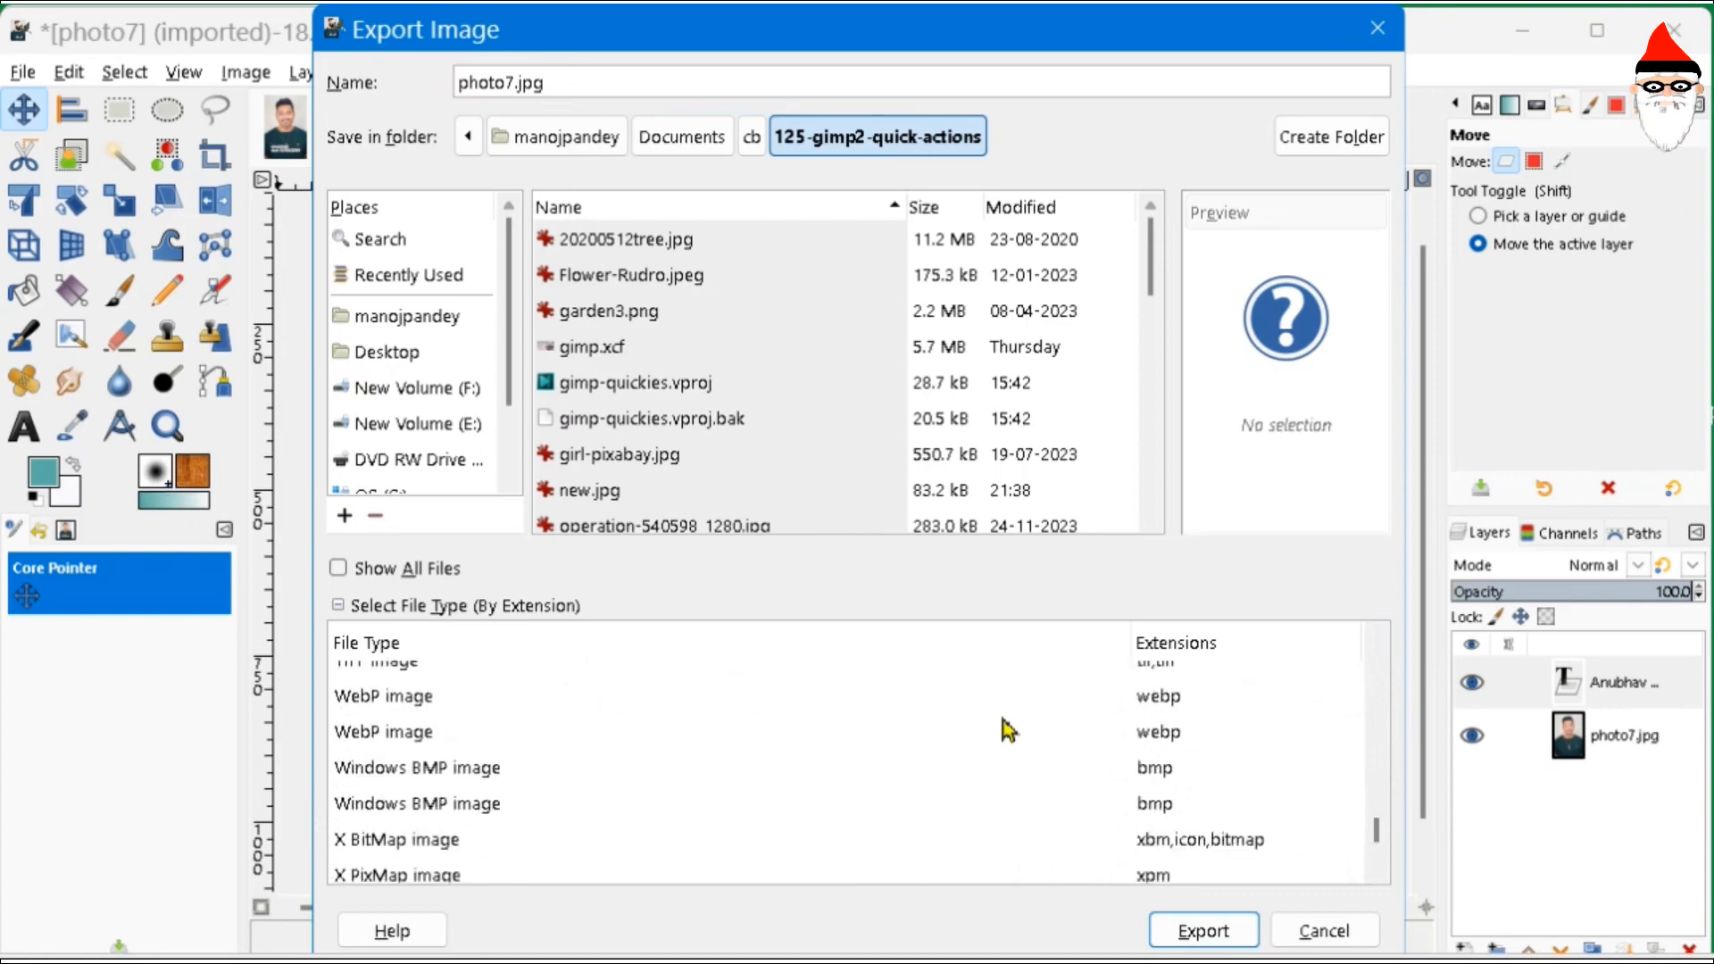